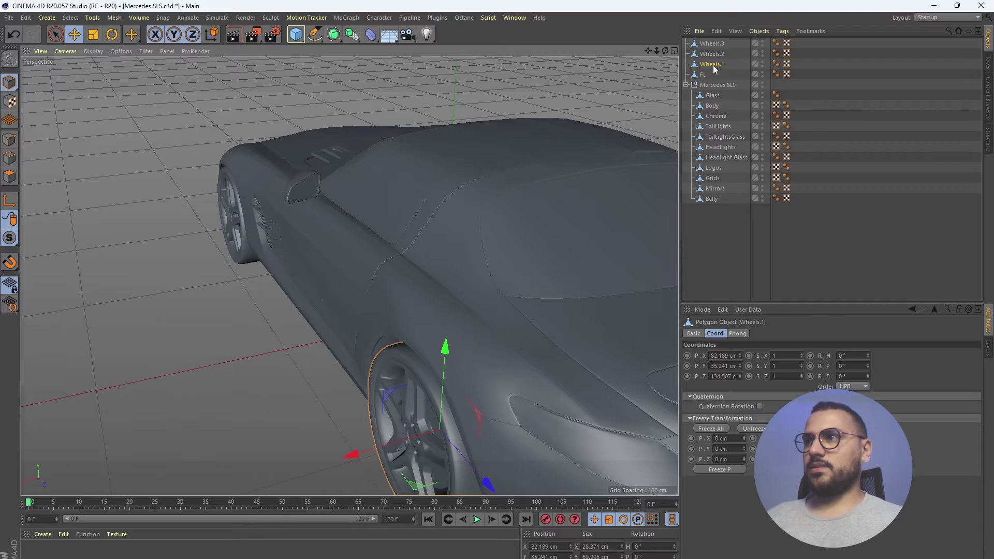
Rename the rear-left wheel object Wheels.1 as RL.
{"action": "double_click", "coordinate": [713, 65]}
{"action": "type", "text": "RL"}
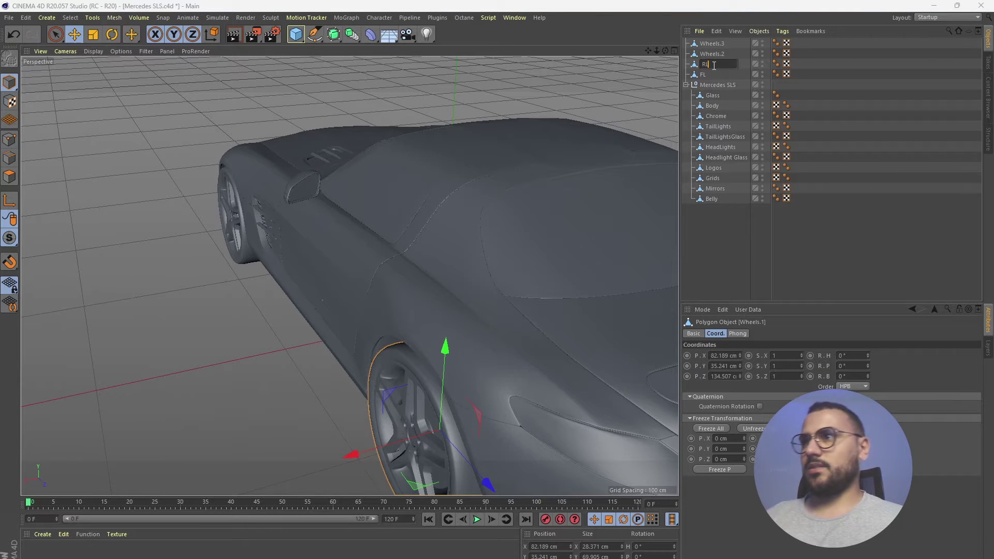
{"action": "key", "text": "Return"}
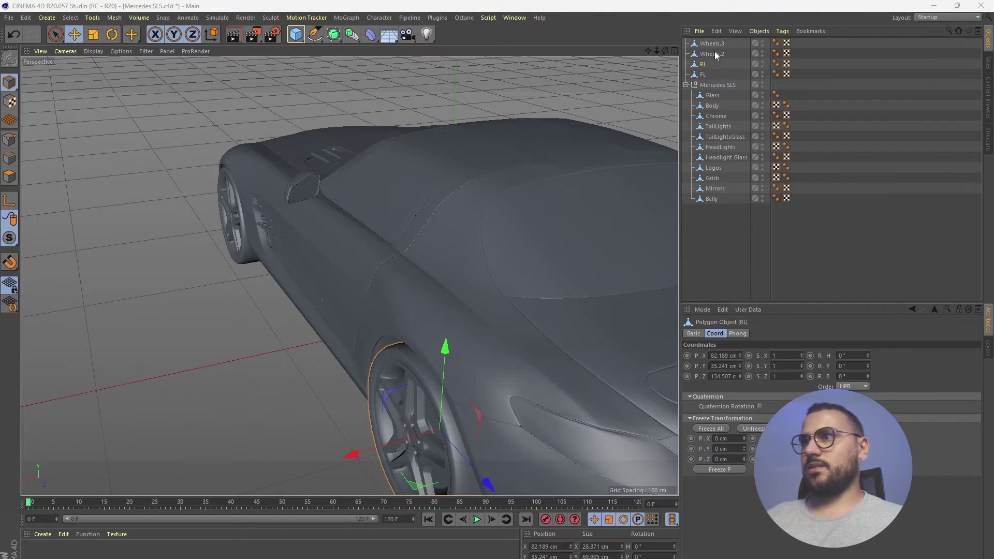
Identify the rear-right wheel by selecting it on the car and rename its object Wheels.2 as RR.
{"action": "left_click_drag", "start_coordinate": [186, 197], "coordinate": [427, 256], "text": "alt"}
{"action": "scroll", "coordinate": [427, 256], "scroll_direction": "up", "scroll_amount": 2}
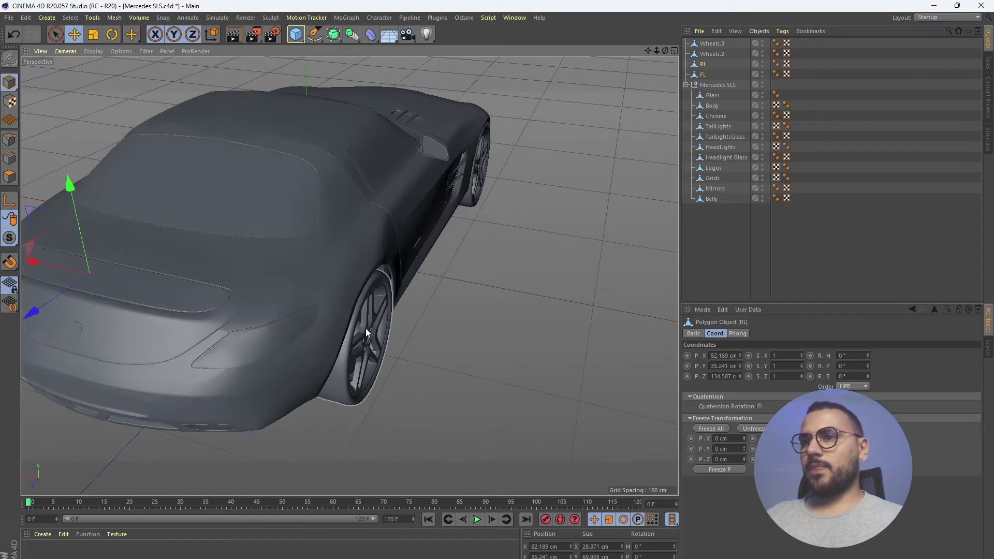
{"action": "left_click", "coordinate": [366, 328]}
{"action": "double_click", "coordinate": [719, 54]}
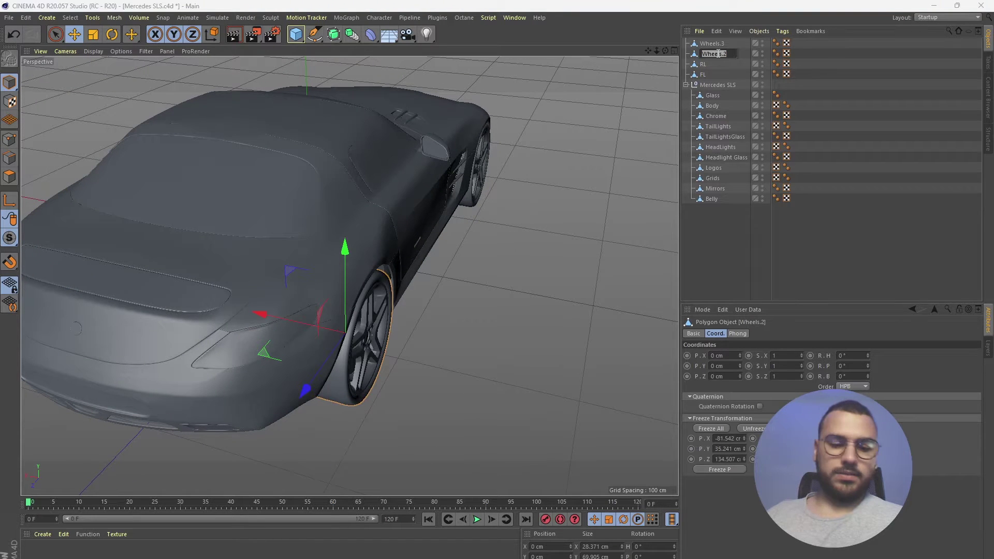
{"action": "type", "text": "RR"}
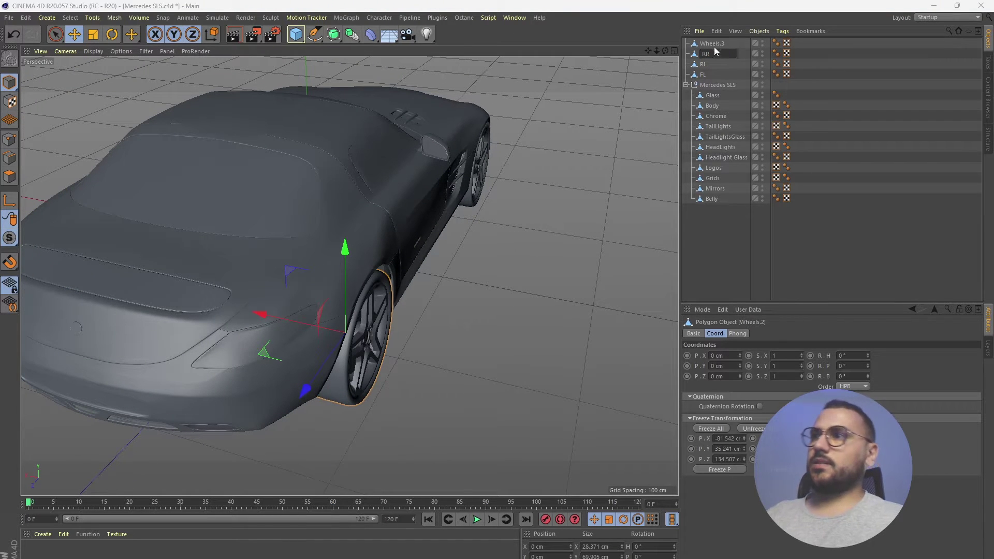
{"action": "key", "text": "Return"}
Rename the front-right wheel object Wheels.3 as FL.
{"action": "left_click", "coordinate": [713, 43]}
{"action": "double_click", "coordinate": [715, 43]}
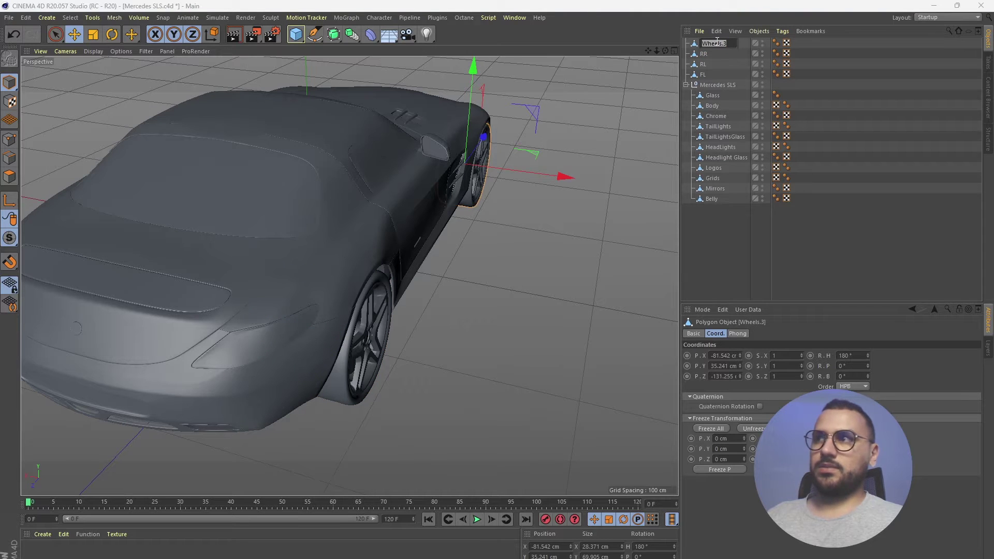
{"action": "type", "text": "F"}
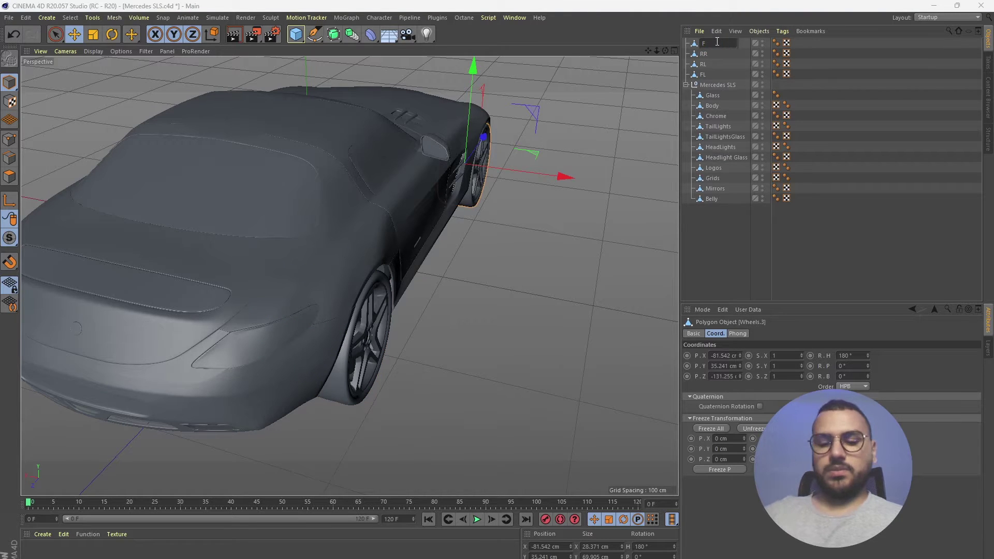
{"action": "key", "text": "Return"}
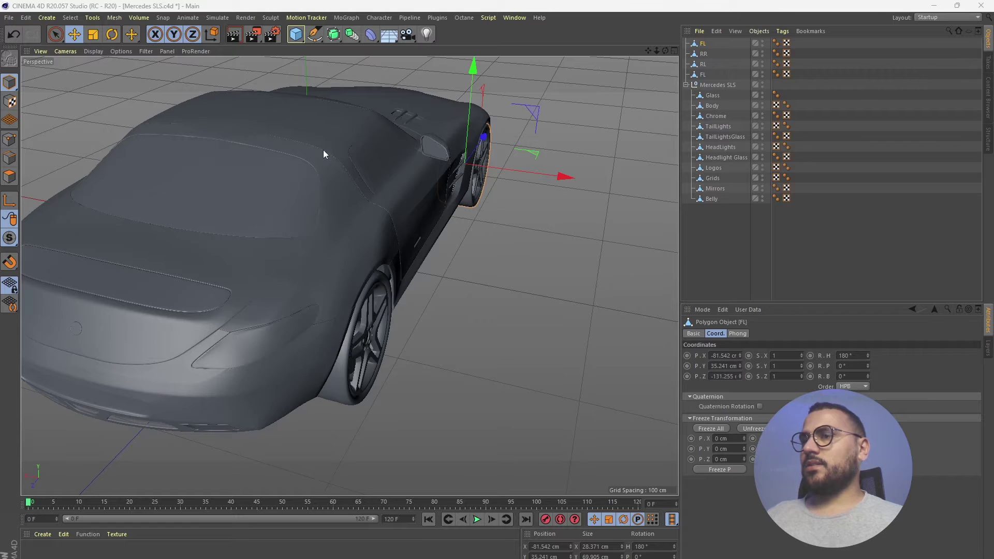
Move the front-left wheel FL to second place in the object list and rename the front-right wheel above it as FR.
{"action": "left_click_drag", "start_coordinate": [324, 154], "coordinate": [373, 222], "text": "alt"}
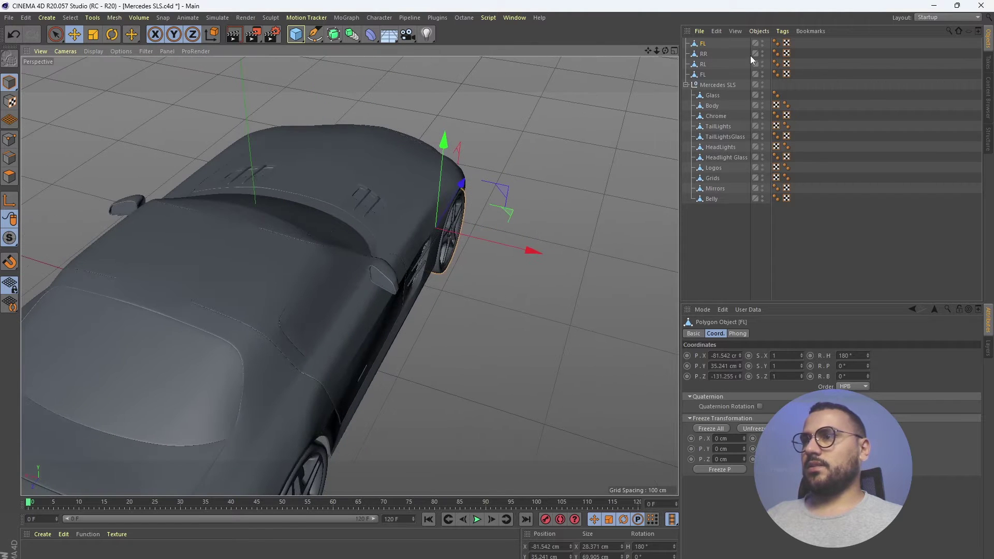
{"action": "left_click_drag", "start_coordinate": [705, 78], "coordinate": [709, 57]}
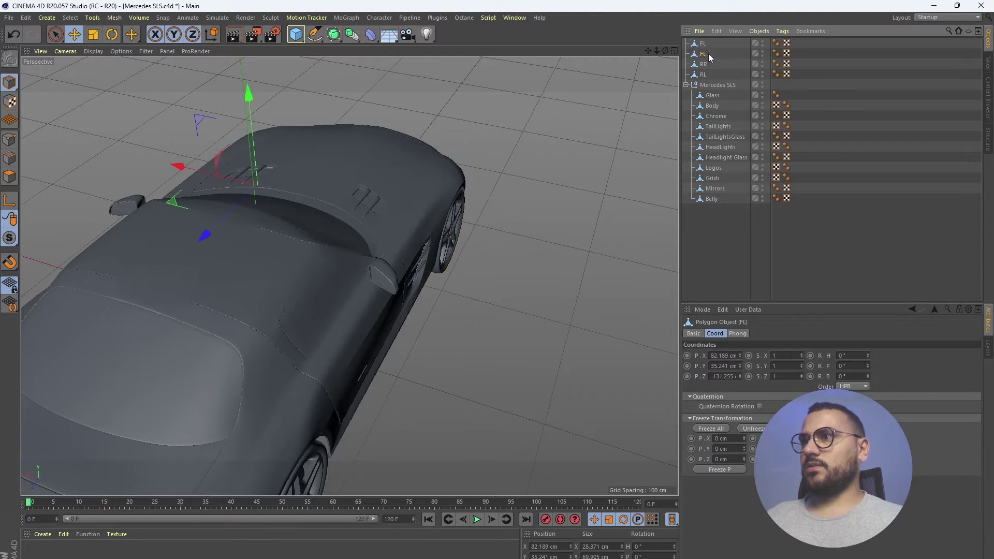
{"action": "left_click_drag", "start_coordinate": [648, 90], "coordinate": [649, 130], "text": "alt"}
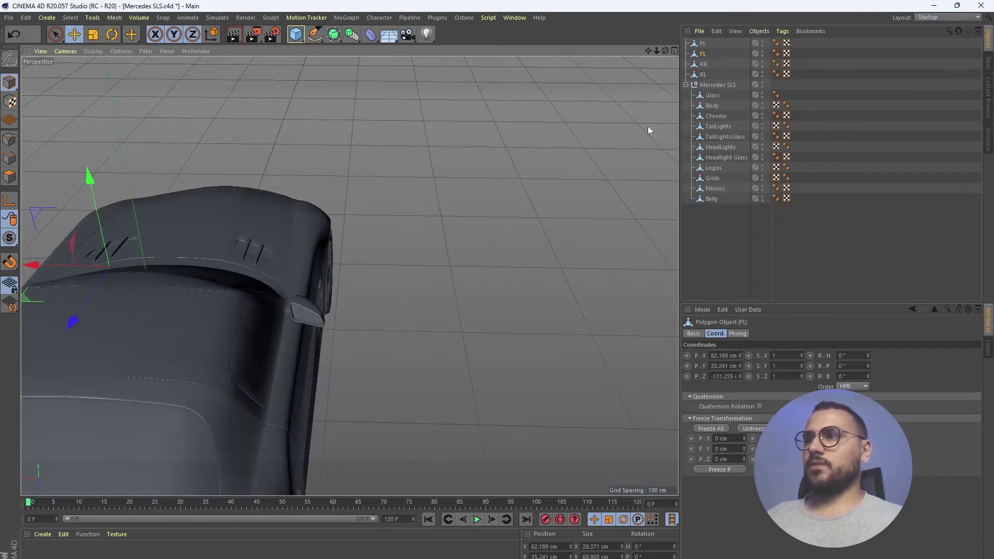
{"action": "left_click", "coordinate": [703, 43]}
{"action": "double_click", "coordinate": [705, 43]}
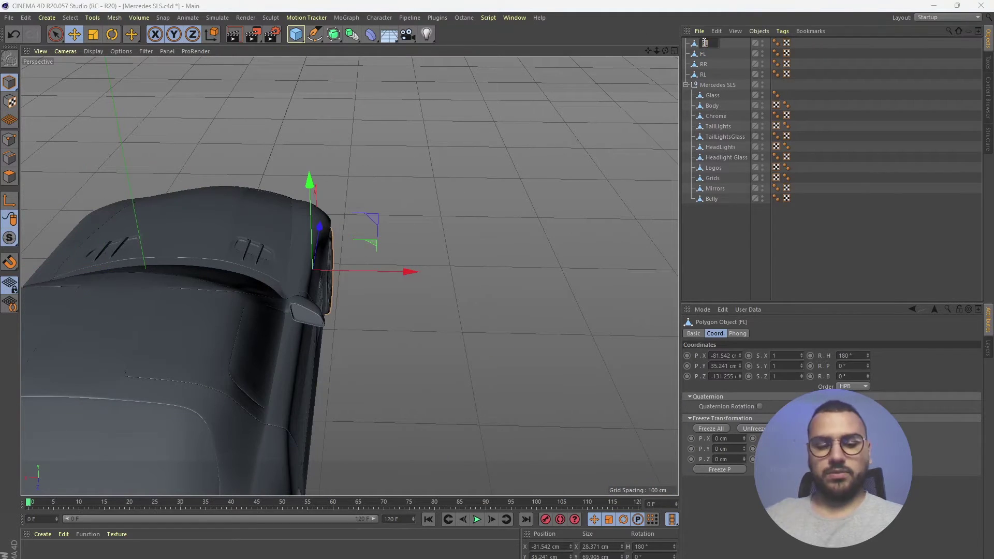
{"action": "key", "text": "Return"}
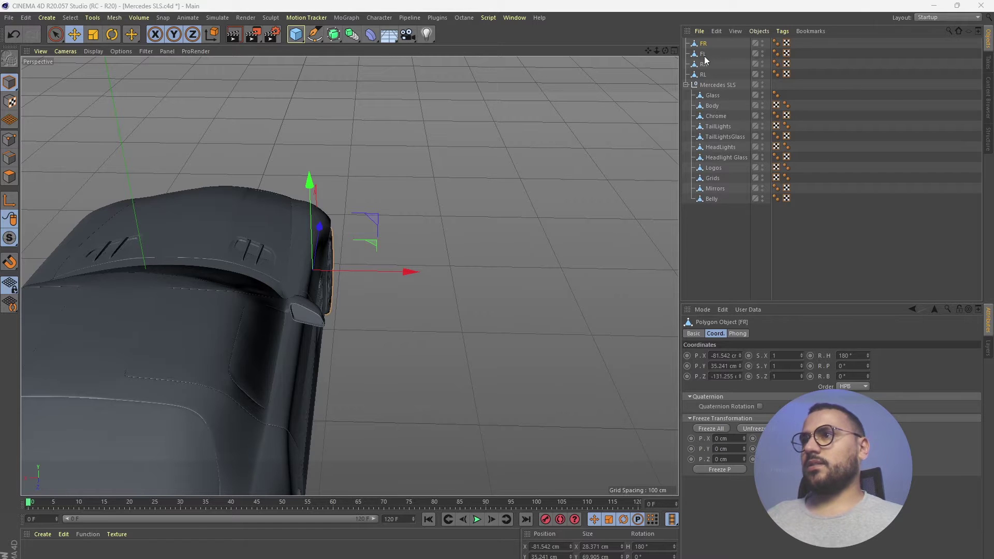
Reorder the wheel objects so that FL comes before FR and RL comes before RR.
{"action": "left_click_drag", "start_coordinate": [705, 56], "coordinate": [707, 41]}
{"action": "left_click_drag", "start_coordinate": [550, 121], "coordinate": [440, 155], "text": "alt"}
{"action": "left_click", "coordinate": [704, 54]}
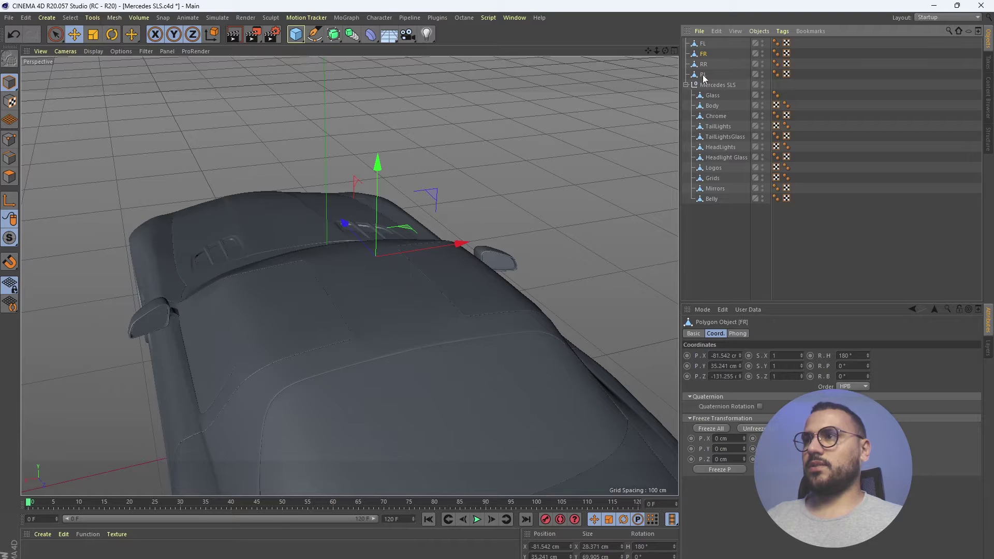
{"action": "left_click_drag", "start_coordinate": [702, 59], "coordinate": [703, 60]}
{"action": "left_click_drag", "start_coordinate": [420, 194], "coordinate": [334, 95], "text": "alt"}
{"action": "scroll", "coordinate": [334, 96], "scroll_direction": "down", "scroll_amount": 3}
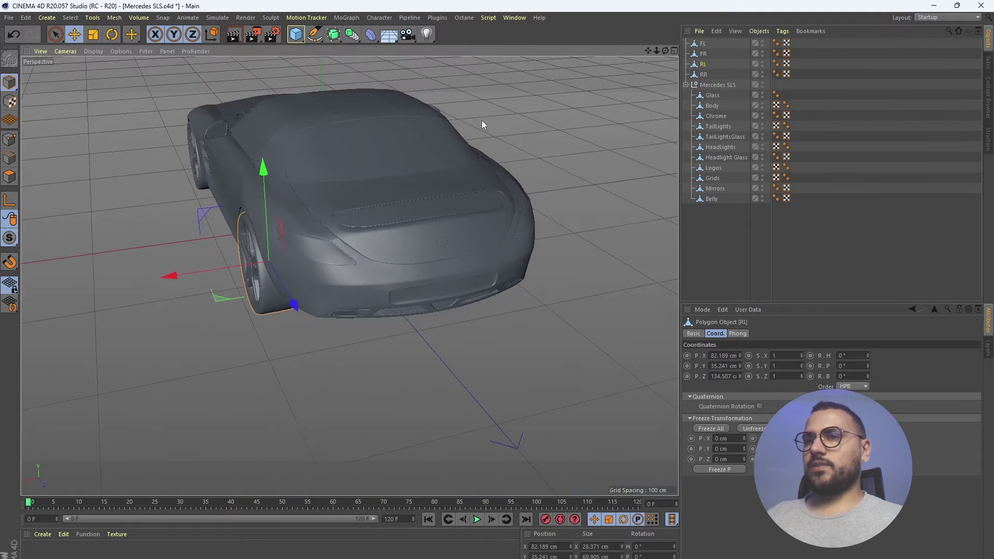
{"action": "left_click_drag", "start_coordinate": [481, 120], "coordinate": [695, 59], "text": "alt"}
{"action": "left_click", "coordinate": [704, 76]}
{"action": "left_click_drag", "start_coordinate": [616, 159], "coordinate": [523, 192], "text": "alt"}
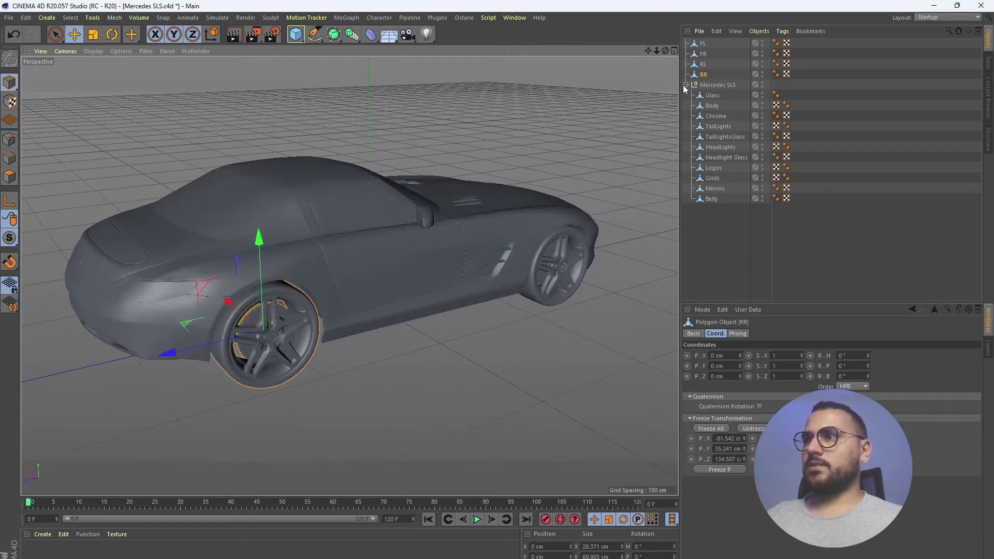
Collapse the Mercedes SLS group, rename it as BODY, and clear the selection.
{"action": "left_click", "coordinate": [687, 85]}
{"action": "left_click", "coordinate": [718, 86]}
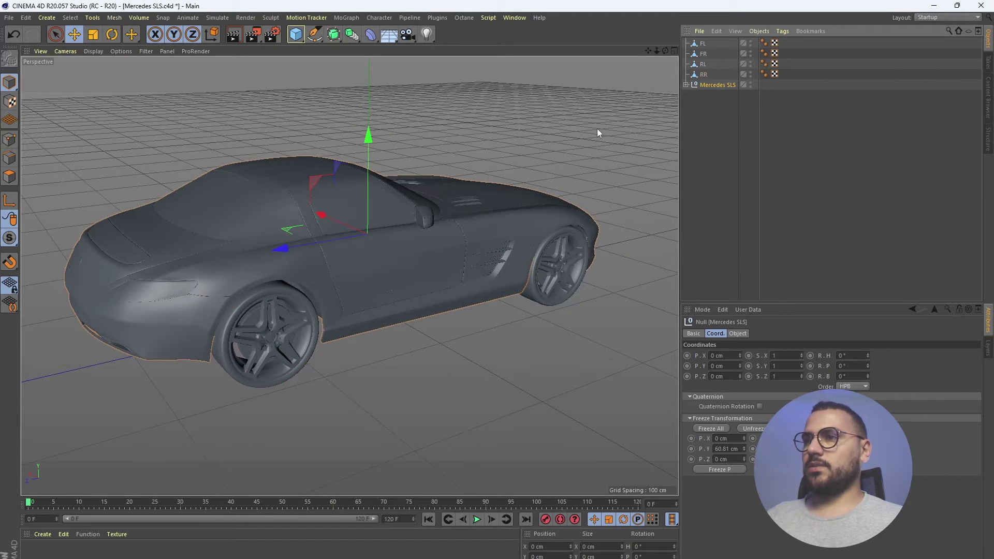
{"action": "left_click_drag", "start_coordinate": [598, 134], "coordinate": [427, 182], "text": "alt"}
{"action": "double_click", "coordinate": [718, 85]}
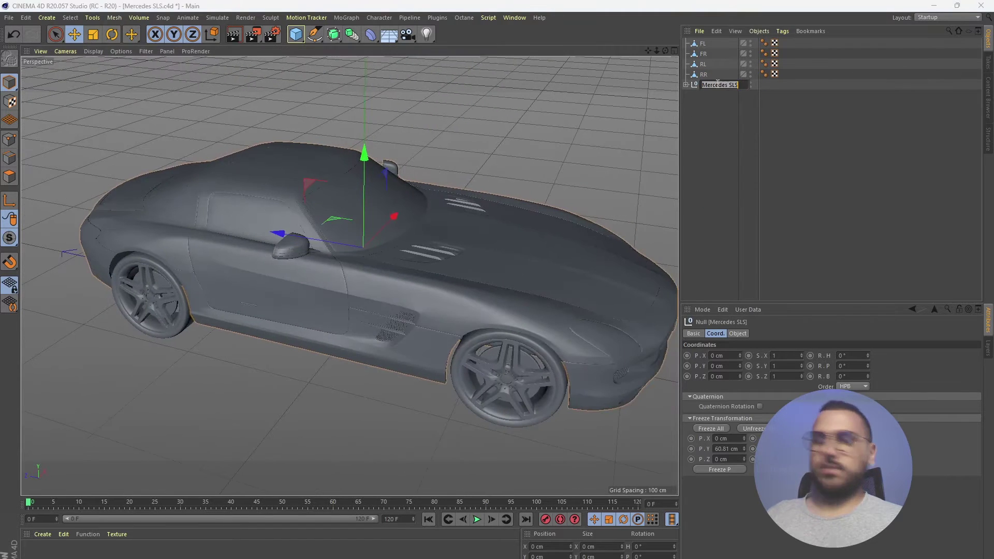
{"action": "type", "text": "BO"}
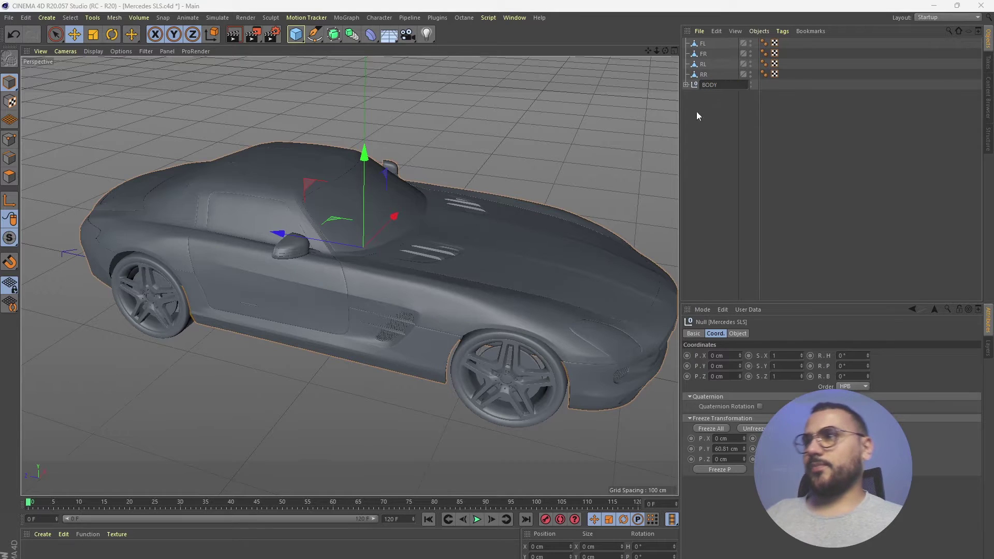
{"action": "type", "text": "DY"}
{"action": "key", "text": "Return"}
{"action": "left_click_drag", "start_coordinate": [652, 185], "coordinate": [486, 179], "text": "alt"}
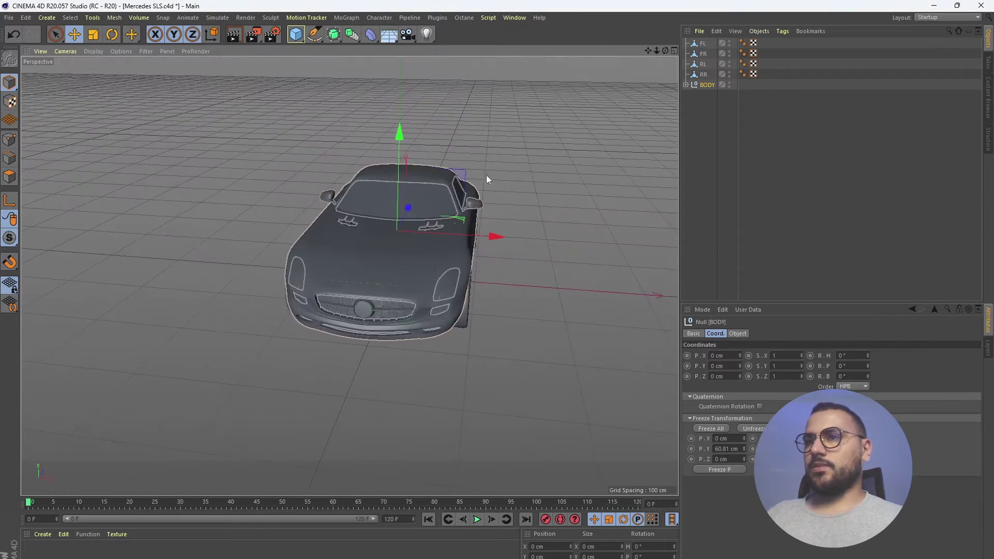
{"action": "left_click", "coordinate": [486, 178]}
Using the Joint Tool in the top view, place a joint near the car's centre and a child joint at the rear-left wheel.
{"action": "left_click_drag", "start_coordinate": [369, 233], "coordinate": [269, 213], "text": "alt"}
{"action": "scroll", "coordinate": [269, 213], "scroll_direction": "up", "scroll_amount": 4}
{"action": "middle_click_drag", "start_coordinate": [288, 198], "coordinate": [342, 192], "text": "alt"}
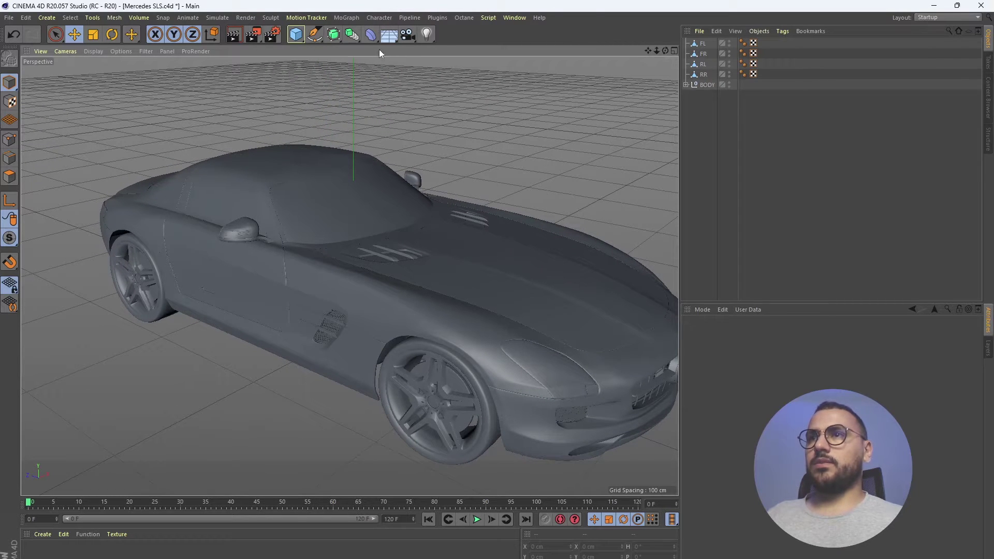
{"action": "left_click", "coordinate": [380, 18]}
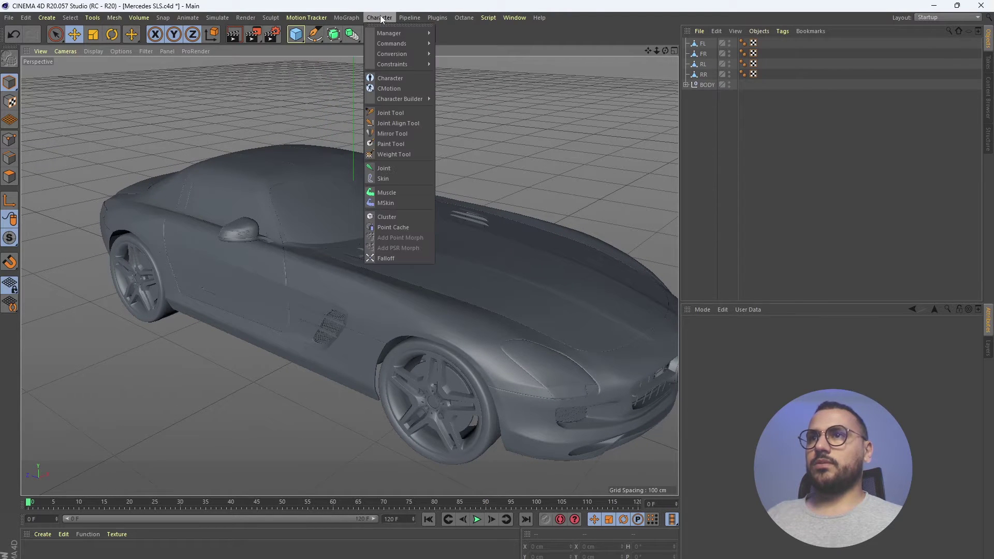
{"action": "left_click", "coordinate": [415, 113]}
{"action": "left_click_drag", "start_coordinate": [317, 231], "coordinate": [482, 282], "text": "alt"}
{"action": "left_click_drag", "start_coordinate": [257, 275], "coordinate": [339, 182], "text": "alt"}
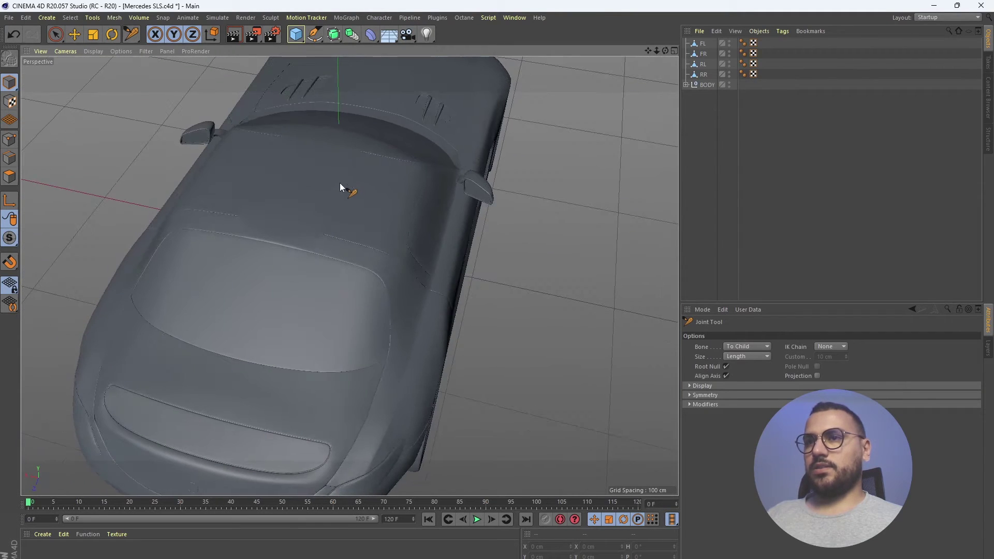
{"action": "middle_click", "coordinate": [339, 182]}
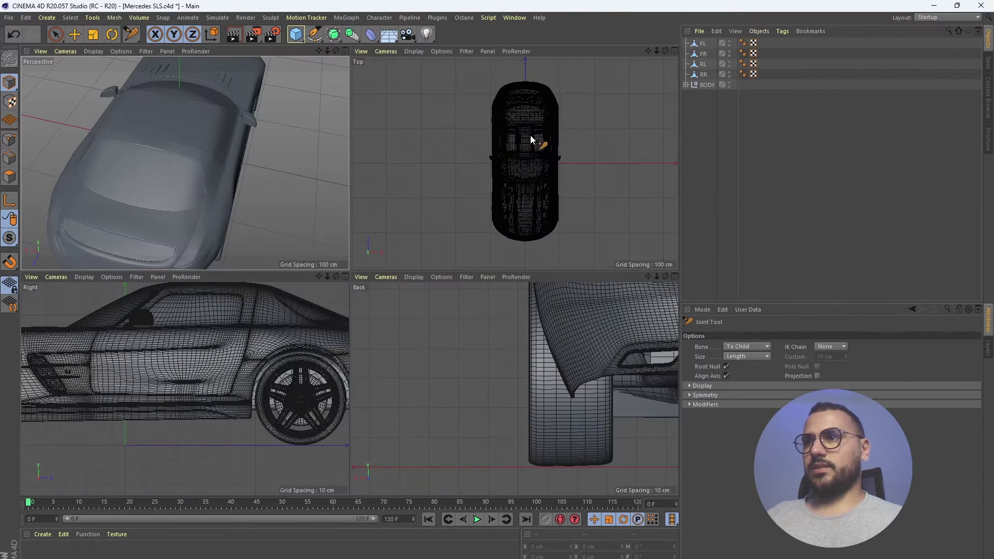
{"action": "middle_click", "coordinate": [527, 149]}
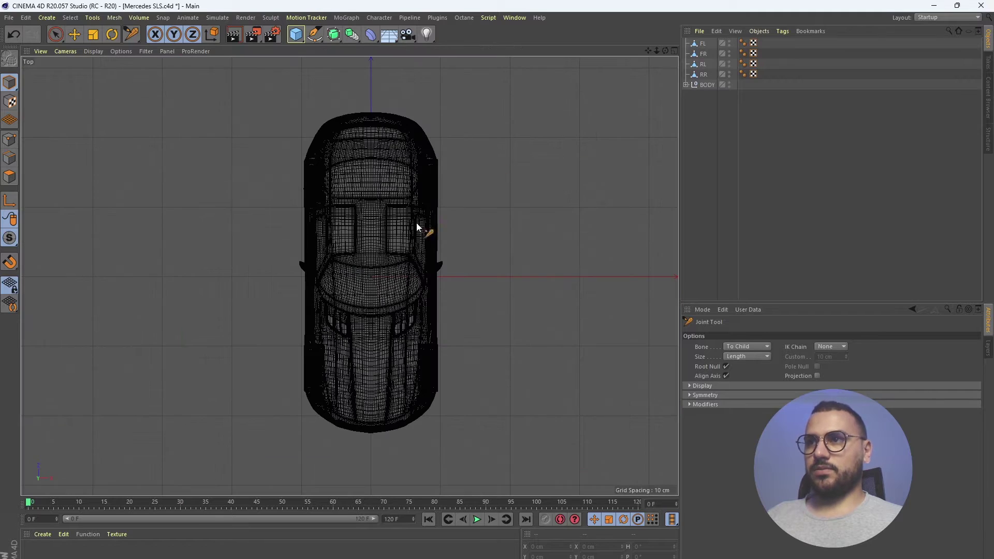
{"action": "left_click", "coordinate": [373, 242], "text": "ctrl"}
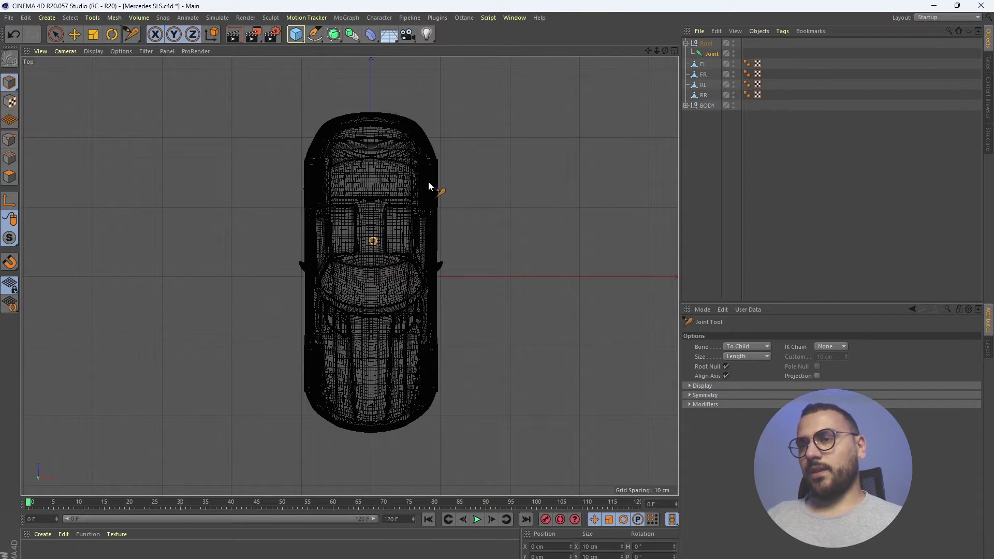
{"action": "left_click", "coordinate": [432, 180], "text": "ctrl"}
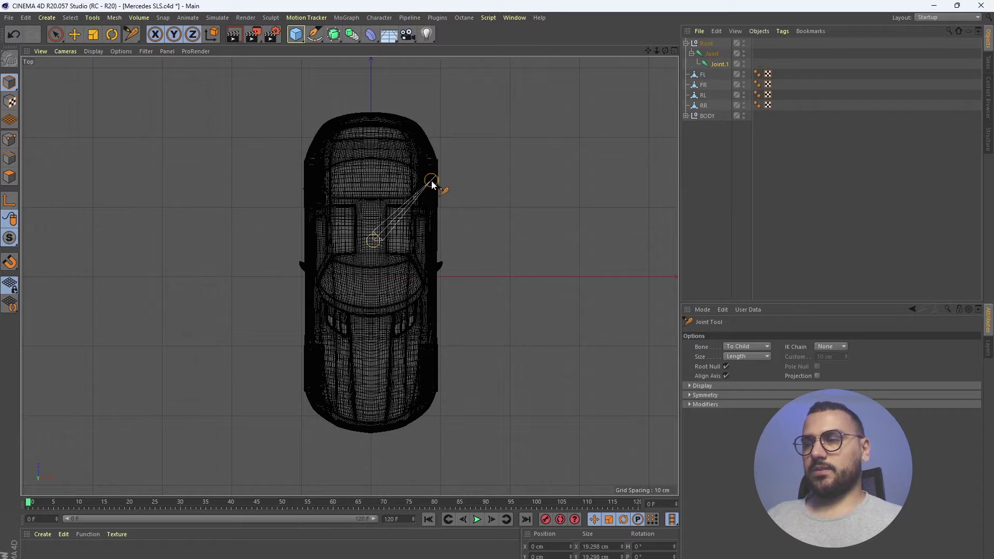
Duplicate the rear-left wheel joint Joint.1 three times under the same parent joint to get four wheel joints.
{"action": "middle_click", "coordinate": [434, 197]}
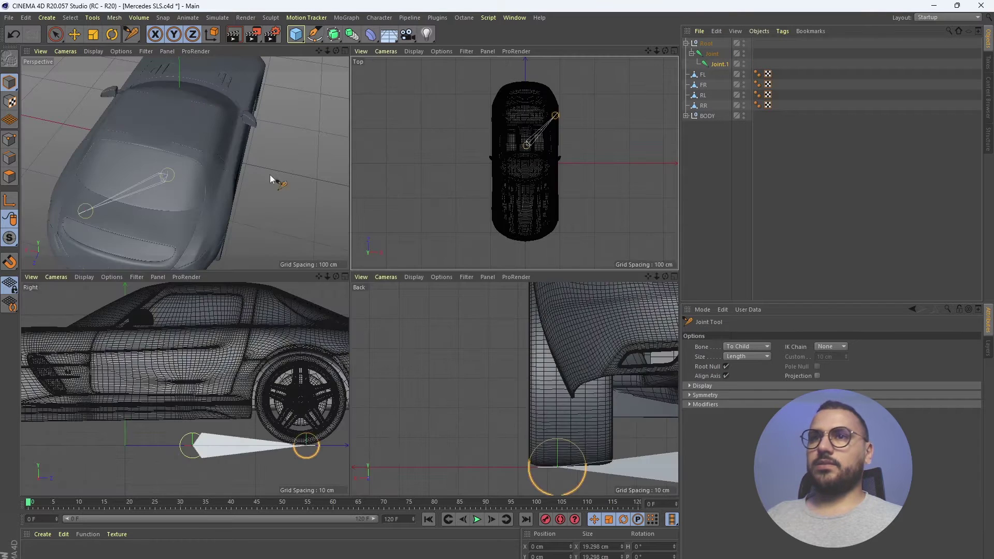
{"action": "middle_click", "coordinate": [270, 178]}
{"action": "left_click_drag", "start_coordinate": [233, 151], "coordinate": [448, 140], "text": "alt"}
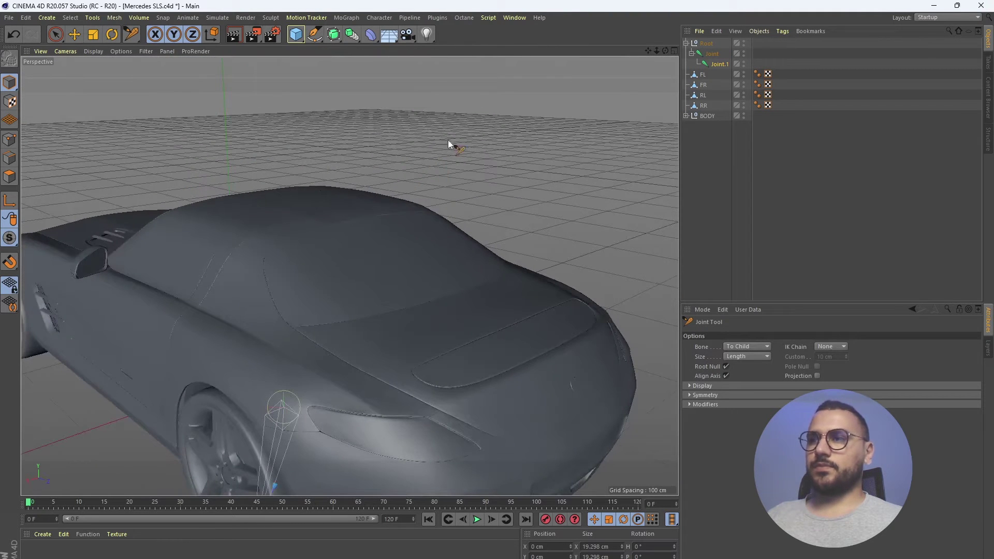
{"action": "left_click", "coordinate": [720, 64]}
{"action": "scroll", "coordinate": [430, 254], "scroll_direction": "down", "scroll_amount": 3}
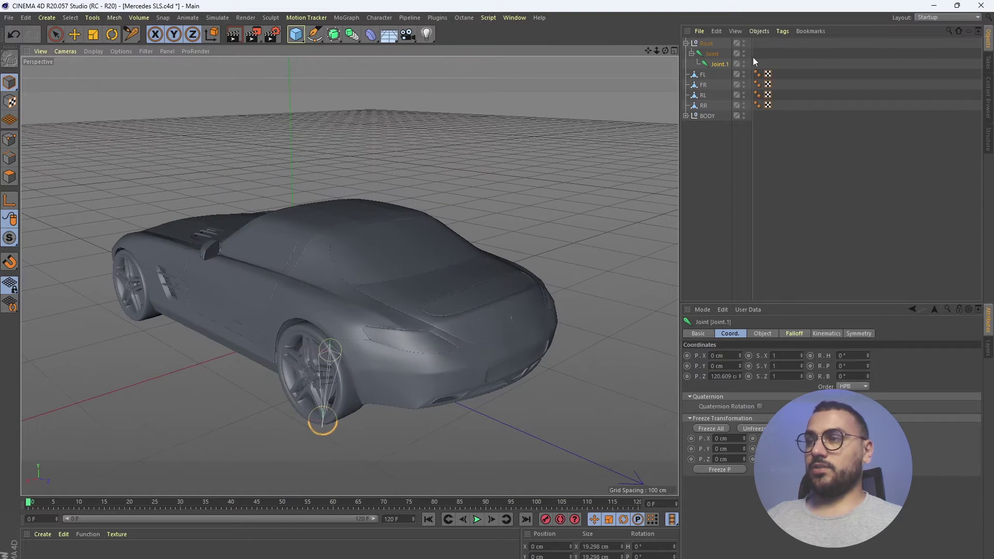
{"action": "left_click_drag", "start_coordinate": [721, 64], "coordinate": [720, 76], "text": "ctrl"}
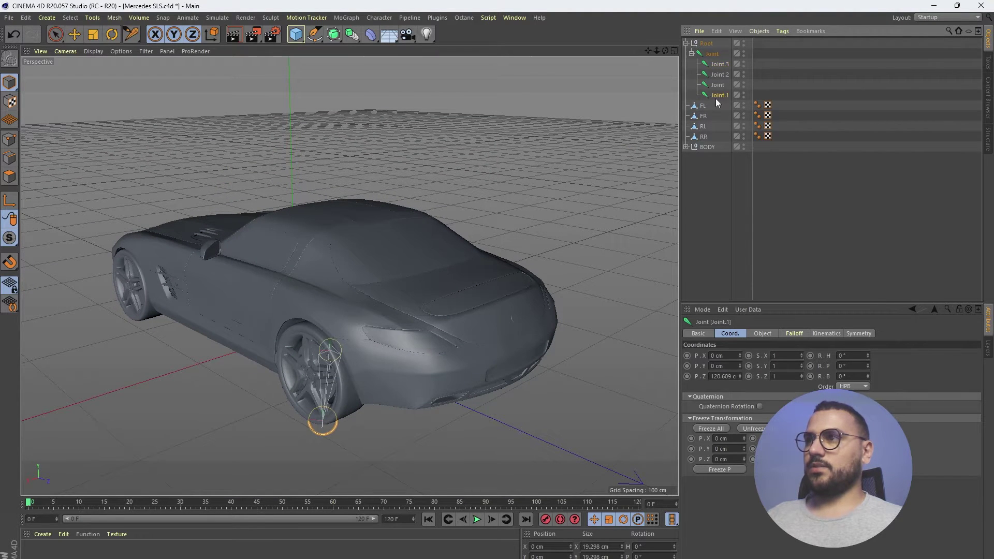
Parent the wheel joints to the wheel objects: Joint.1 under FL, Joint under FR, Joint.2 under RL and Joint.3 under RR.
{"action": "left_click", "coordinate": [720, 64]}
{"action": "left_click", "coordinate": [718, 95], "text": "shift"}
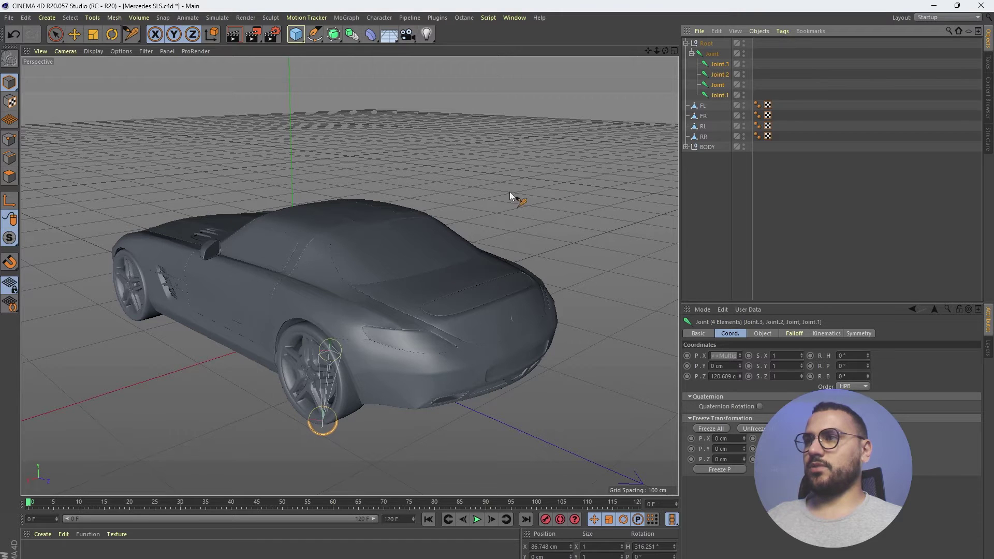
{"action": "left_click_drag", "start_coordinate": [510, 193], "coordinate": [453, 169], "text": "alt"}
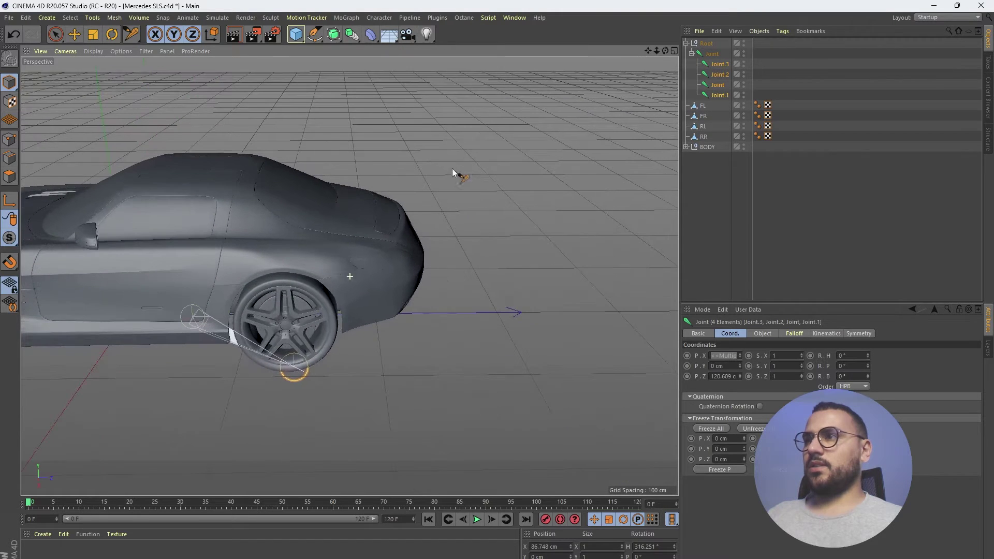
{"action": "left_click", "coordinate": [714, 96]}
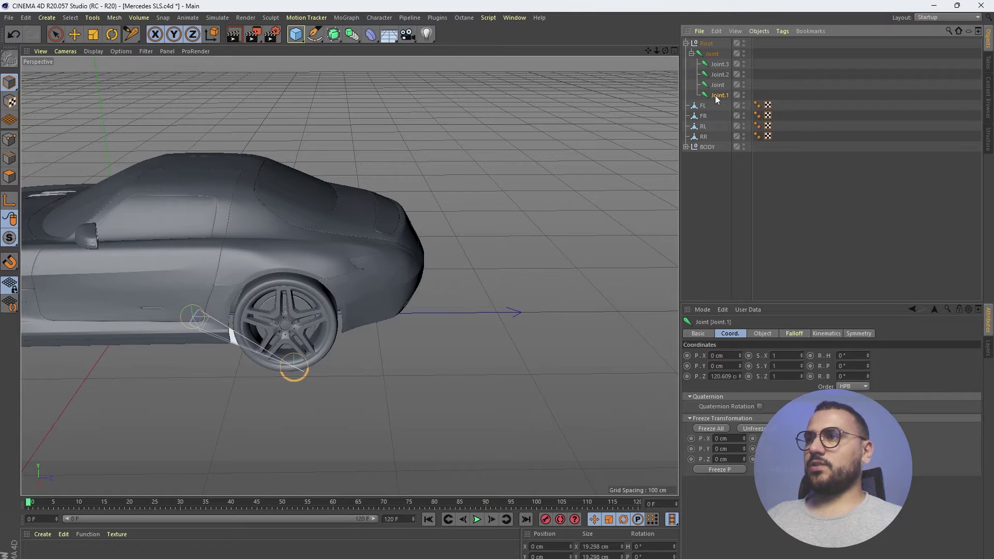
{"action": "left_click_drag", "start_coordinate": [648, 130], "coordinate": [515, 277], "text": "alt"}
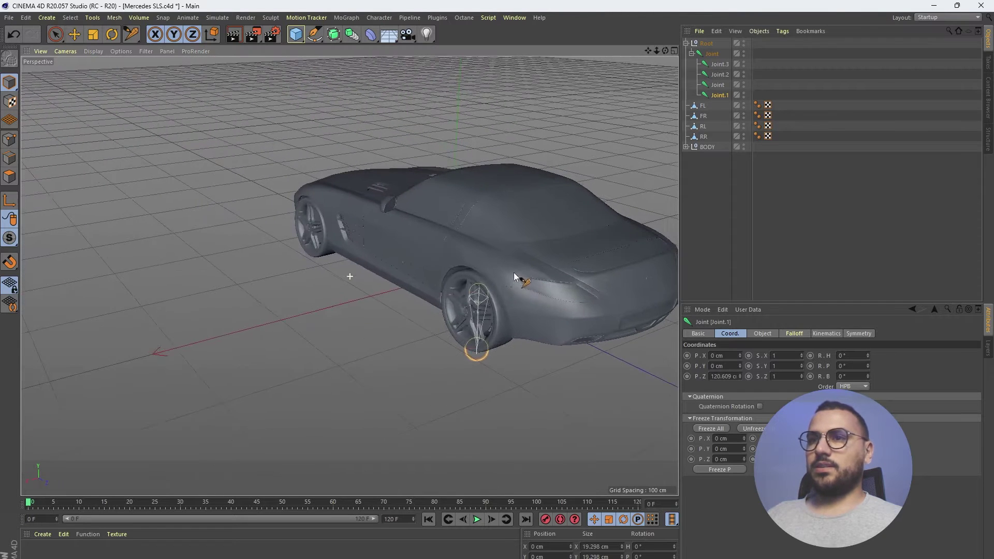
{"action": "left_click_drag", "start_coordinate": [717, 97], "coordinate": [705, 128]}
{"action": "left_click_drag", "start_coordinate": [720, 64], "coordinate": [705, 129]}
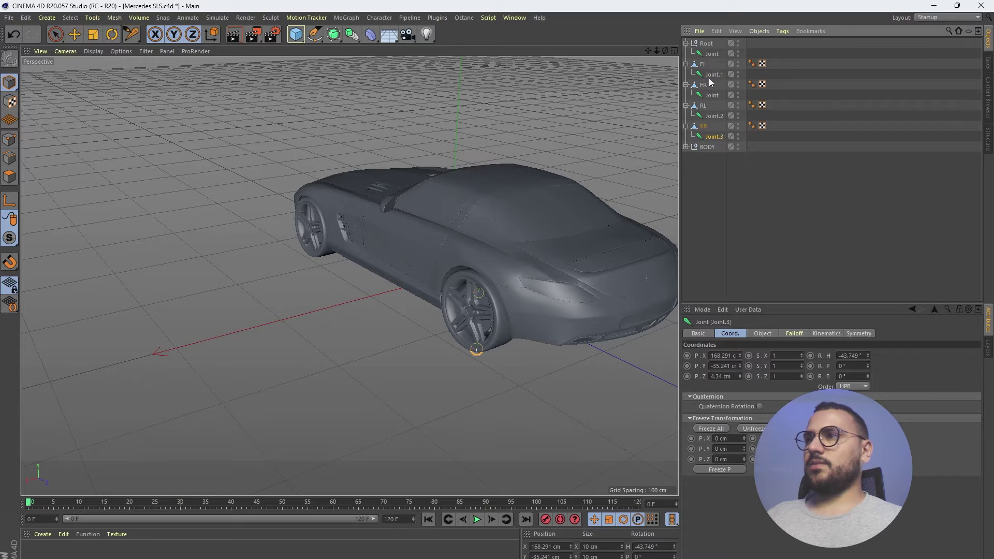
Rename the four wheel joints FL, FR, RL and RR to match their parent wheel objects.
{"action": "double_click", "coordinate": [711, 75]}
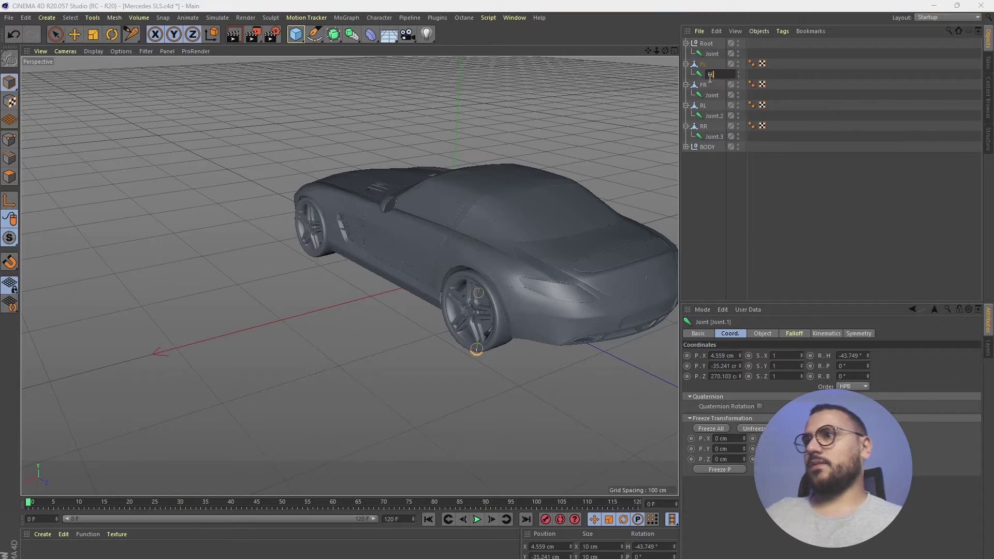
{"action": "left_click", "coordinate": [713, 96]}
{"action": "double_click", "coordinate": [715, 96]}
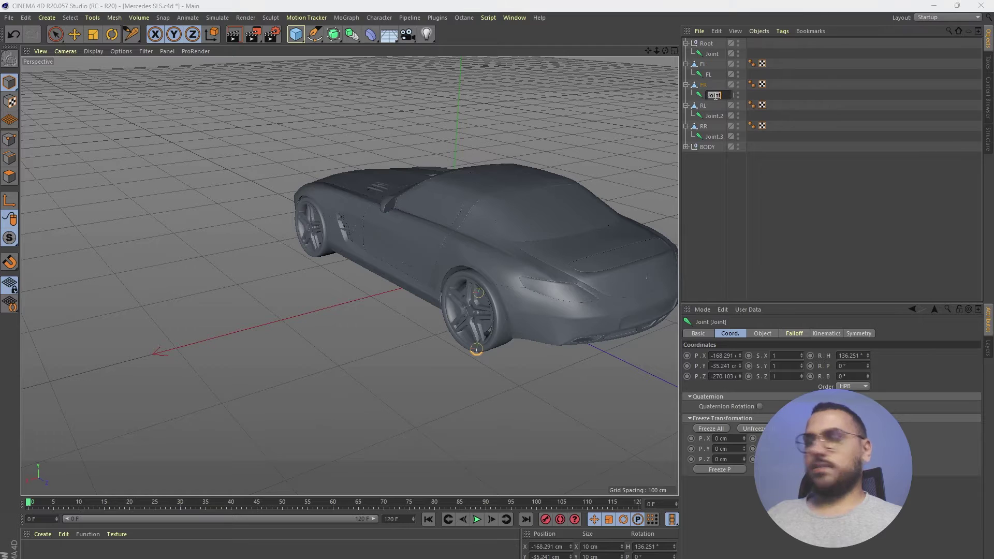
{"action": "type", "text": "FR"}
{"action": "left_click", "coordinate": [712, 117]}
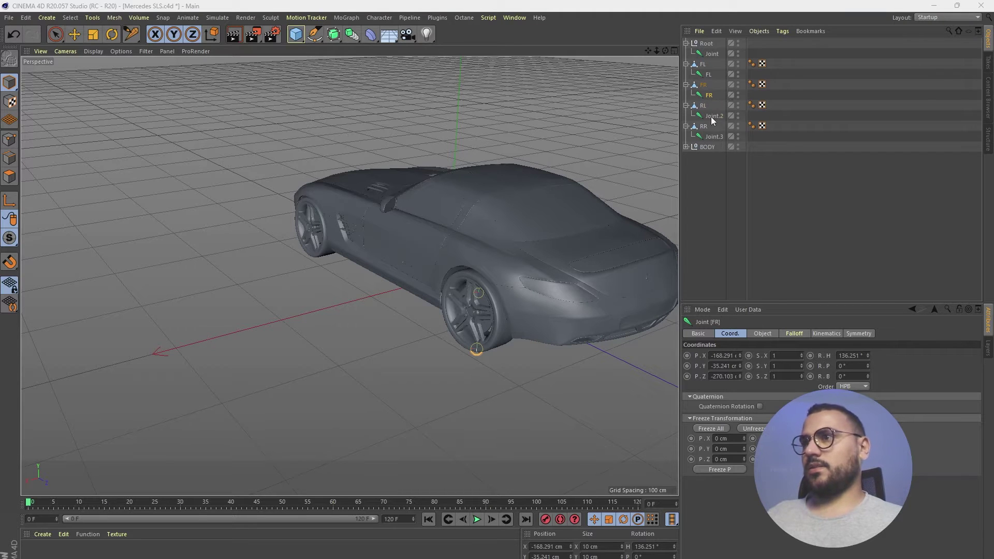
{"action": "double_click", "coordinate": [712, 116]}
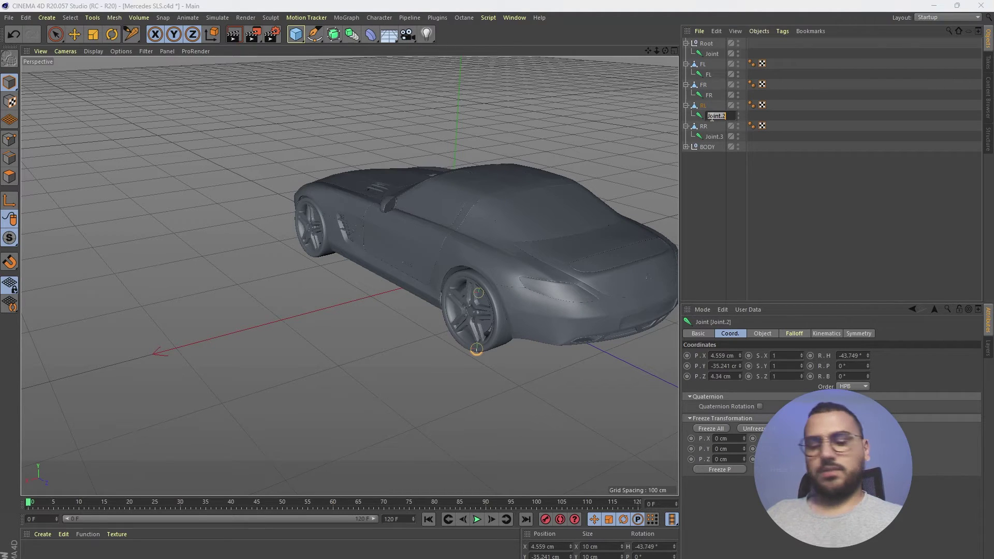
{"action": "type", "text": "RL"}
{"action": "double_click", "coordinate": [714, 136]}
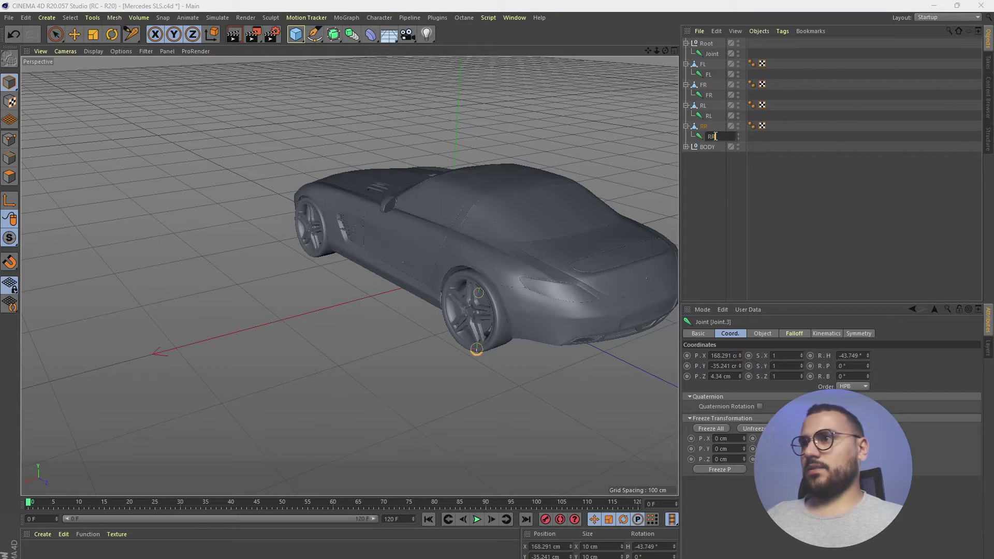
{"action": "type", "text": "RR"}
{"action": "key", "text": "Return"}
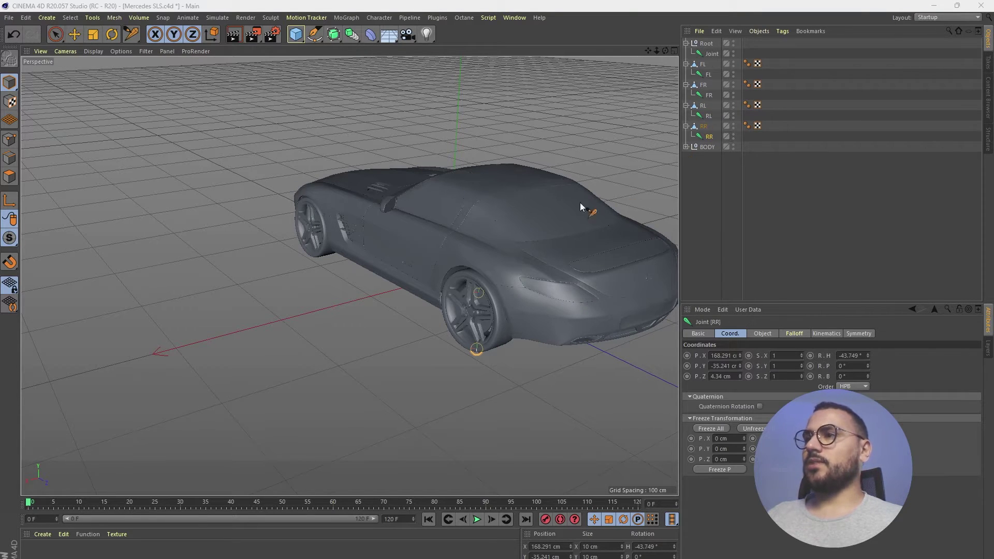
Apply Reset PSR to the FL joint under the front-left wheel.
{"action": "left_click_drag", "start_coordinate": [580, 204], "coordinate": [480, 242], "text": "alt"}
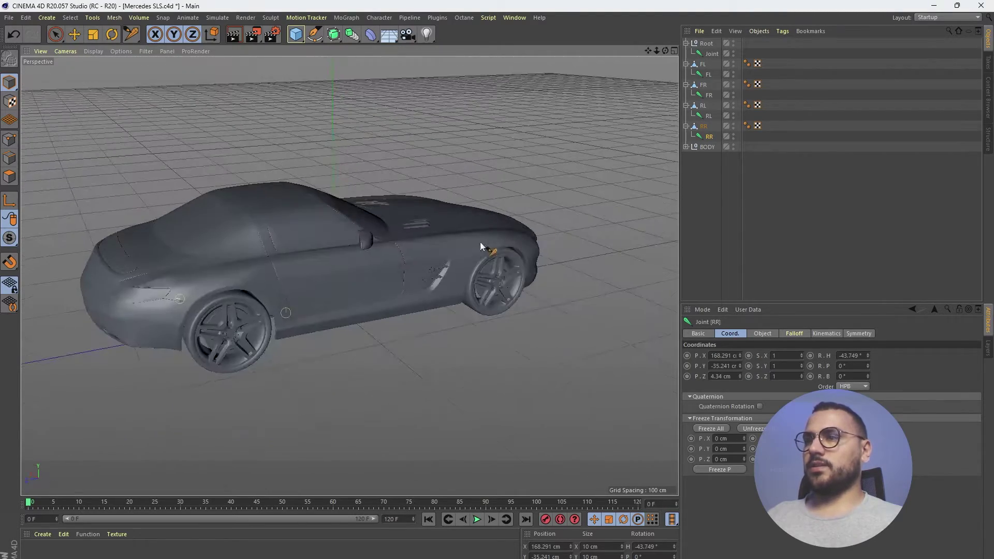
{"action": "left_click", "coordinate": [710, 74]}
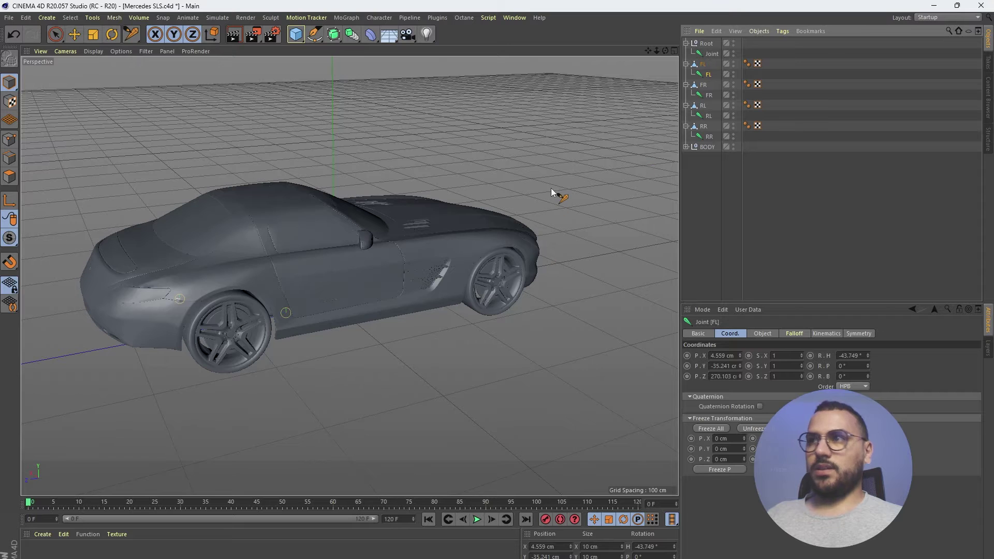
{"action": "key", "text": "shift+c"}
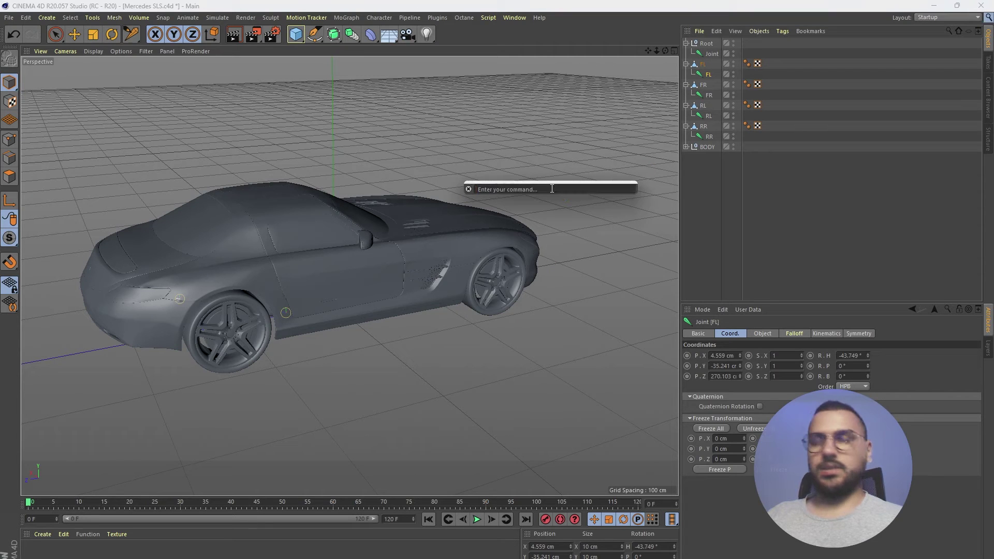
{"action": "type", "text": "reset"}
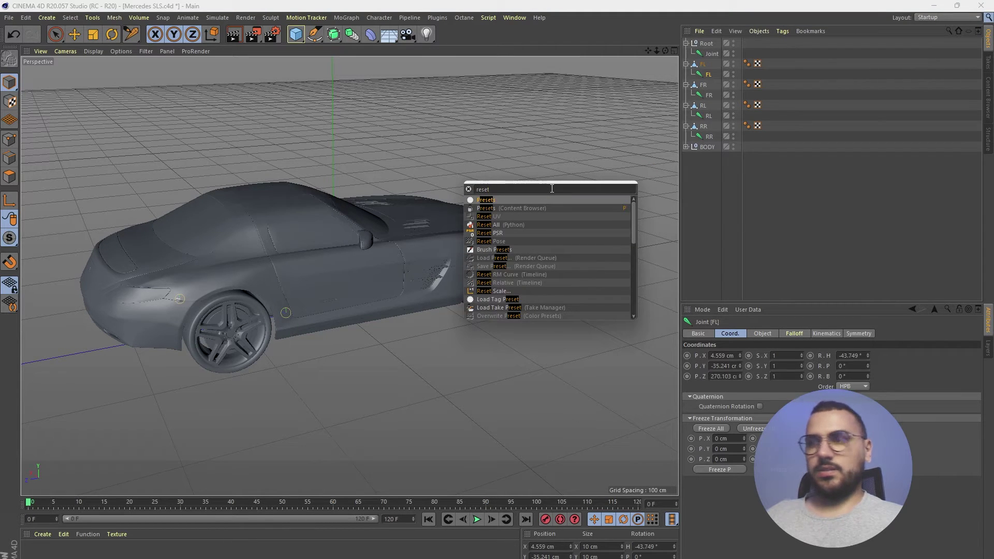
{"action": "type", "text": " p"}
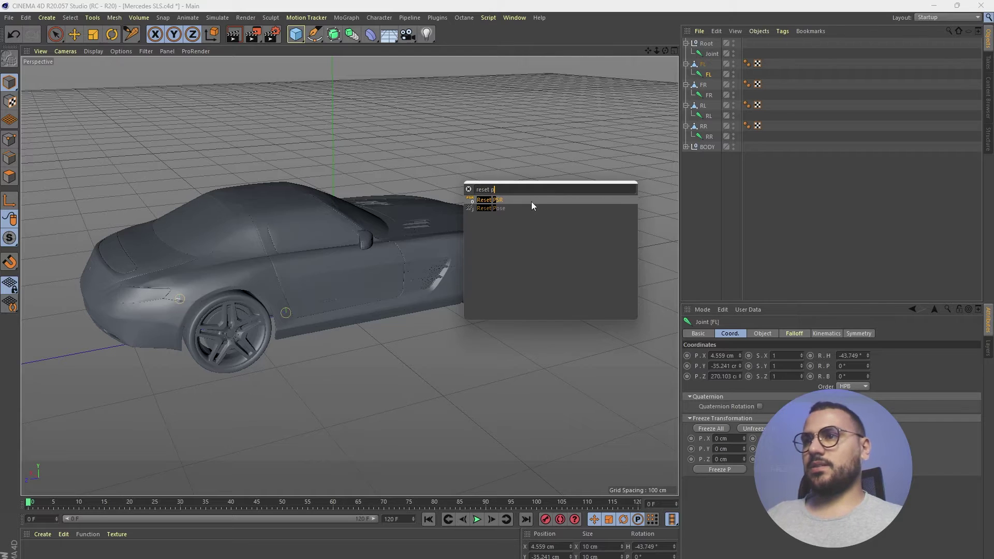
{"action": "key", "text": "Return"}
Examine the position of the FL joint relative to the front-left wheel's hub, comparing it with the FL wheel object.
{"action": "left_click_drag", "start_coordinate": [524, 224], "coordinate": [462, 343], "text": "alt"}
{"action": "middle_click_drag", "start_coordinate": [462, 343], "coordinate": [514, 219], "text": "alt"}
{"action": "scroll", "coordinate": [322, 296], "scroll_direction": "up", "scroll_amount": 2}
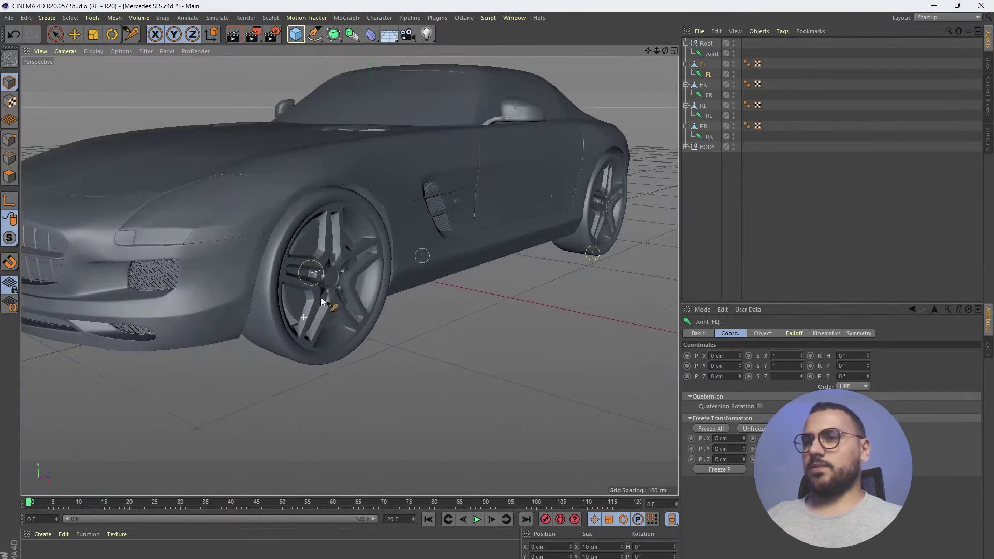
{"action": "scroll", "coordinate": [329, 247], "scroll_direction": "up", "scroll_amount": 2}
{"action": "left_click_drag", "start_coordinate": [329, 248], "coordinate": [348, 279], "text": "alt"}
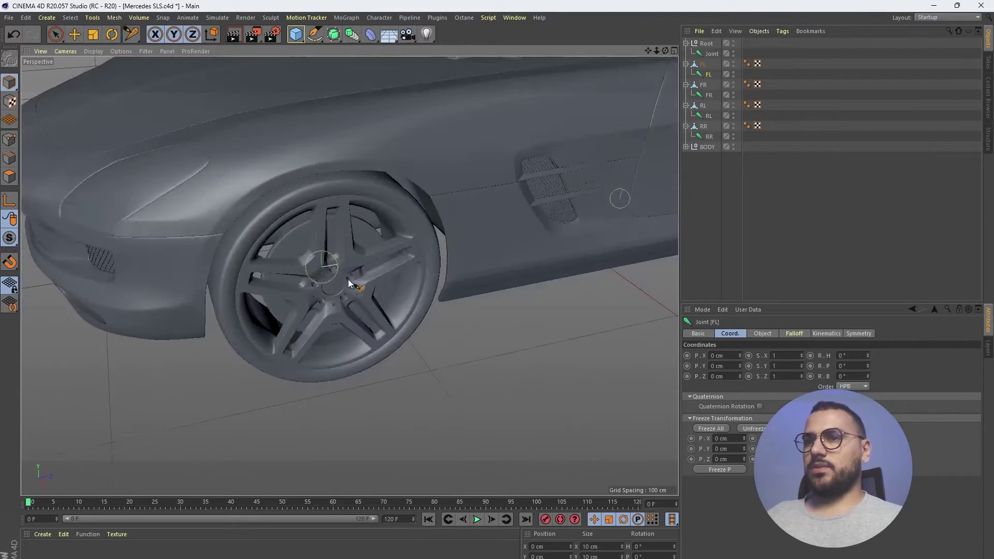
{"action": "scroll", "coordinate": [345, 279], "scroll_direction": "up", "scroll_amount": 3}
{"action": "left_click", "coordinate": [704, 65]}
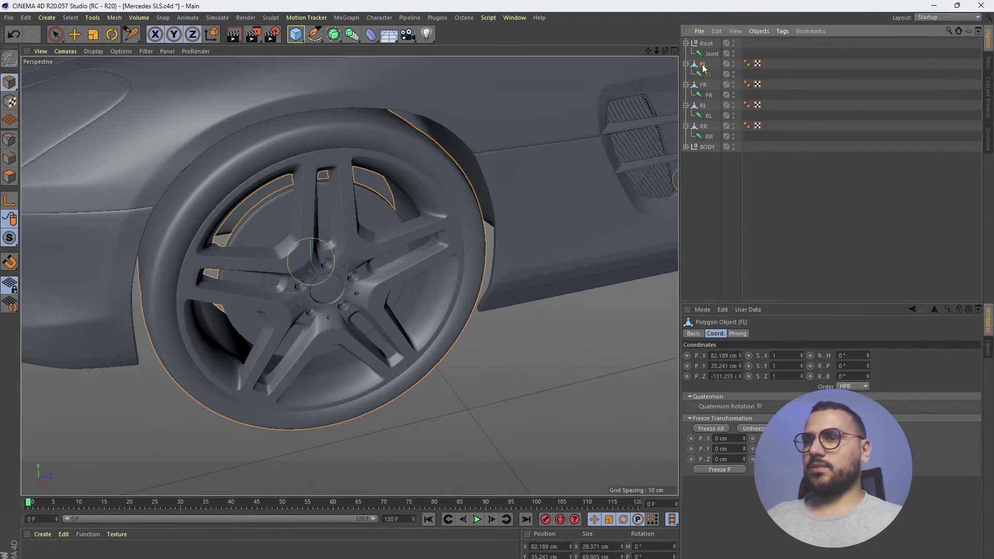
{"action": "left_click_drag", "start_coordinate": [324, 294], "coordinate": [318, 210], "text": "alt"}
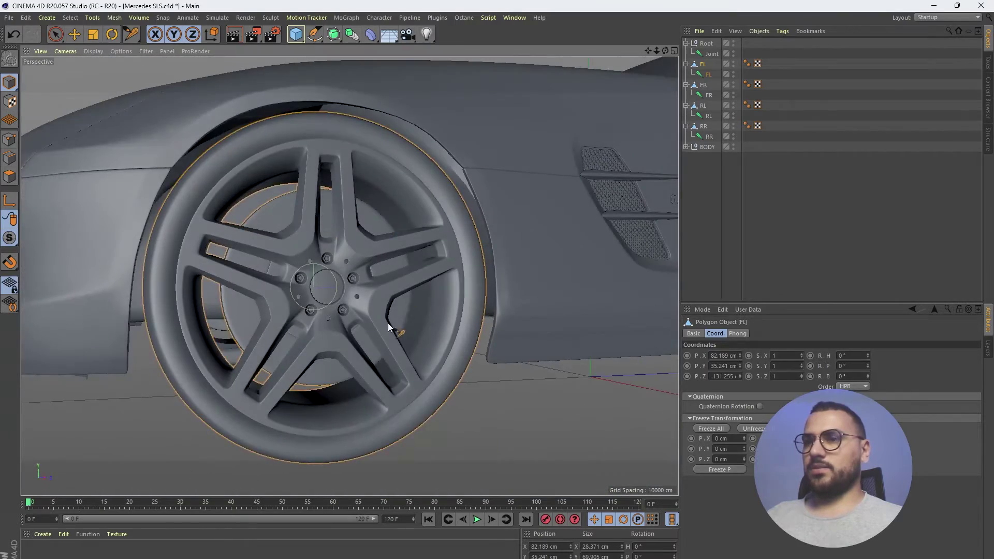
{"action": "mouse_move", "coordinate": [388, 323]}
{"action": "left_mouse_down", "text": "alt"}
{"action": "mouse_move", "coordinate": [307, 314]}
{"action": "mouse_move", "coordinate": [392, 326]}
{"action": "mouse_move", "coordinate": [377, 323]}
{"action": "left_mouse_up", "text": "alt"}
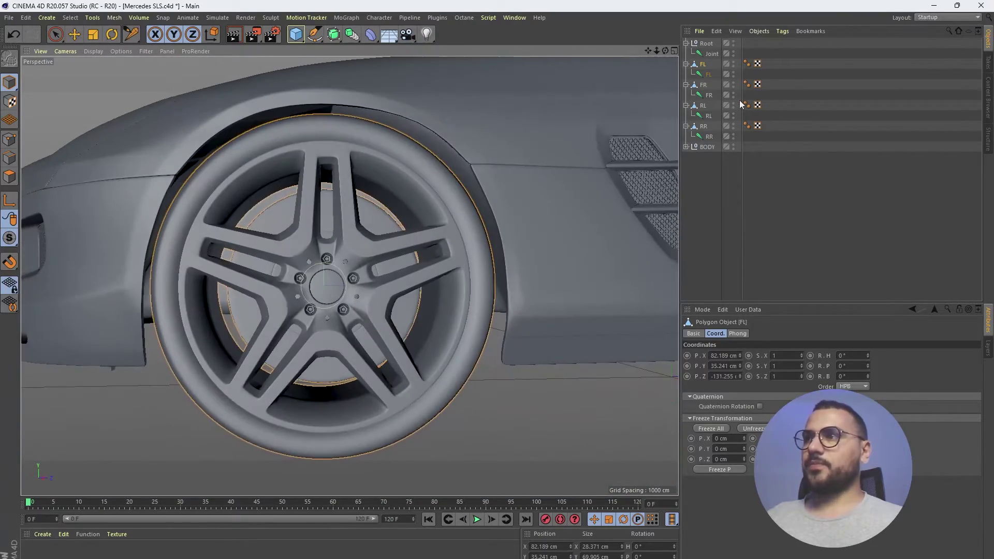
Apply Reset PSR to the FR joint under the front-right wheel.
{"action": "left_click", "coordinate": [709, 95]}
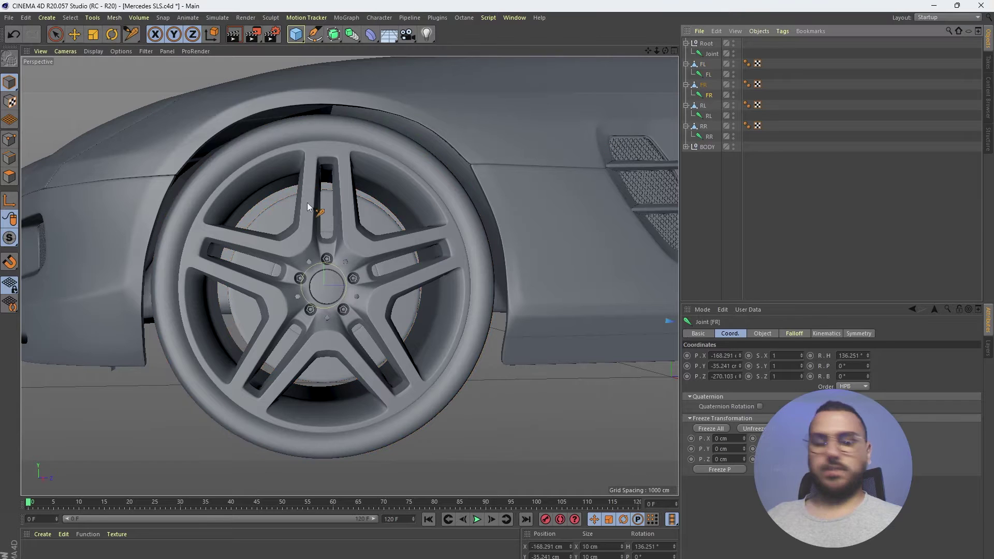
{"action": "key", "text": "shift+c"}
{"action": "type", "text": "rese"}
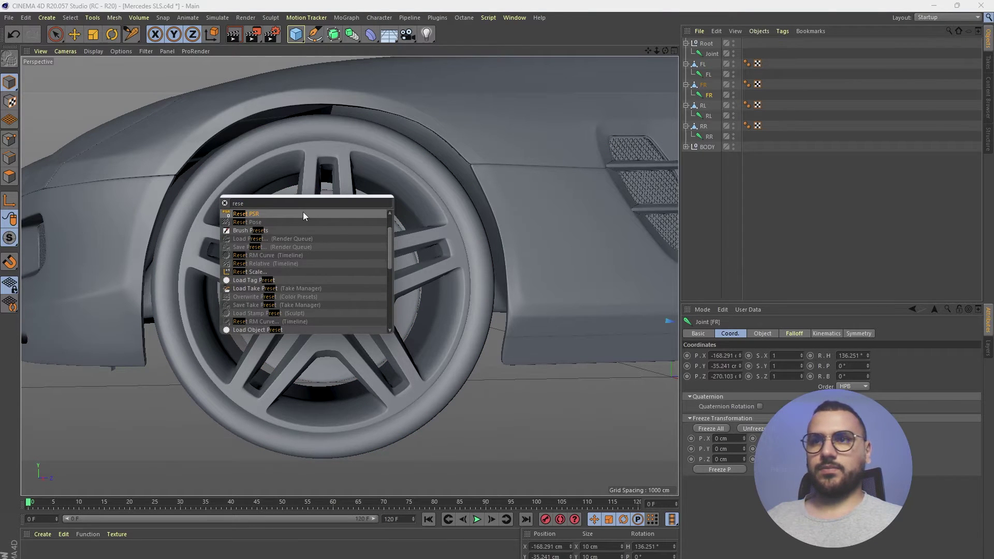
{"action": "left_click", "coordinate": [303, 213]}
{"action": "scroll", "coordinate": [269, 253], "scroll_direction": "down", "scroll_amount": 6}
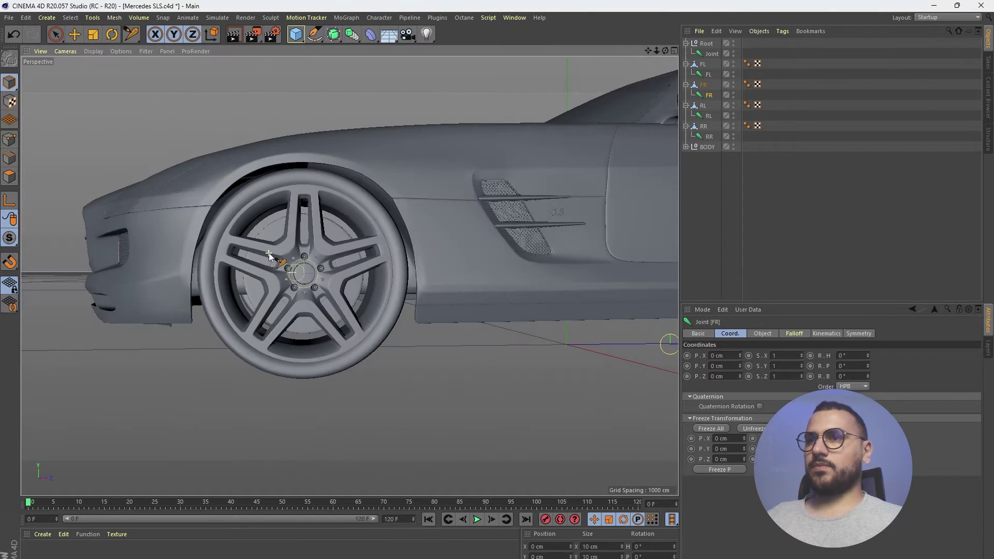
{"action": "left_click_drag", "start_coordinate": [311, 238], "coordinate": [473, 204], "text": "alt"}
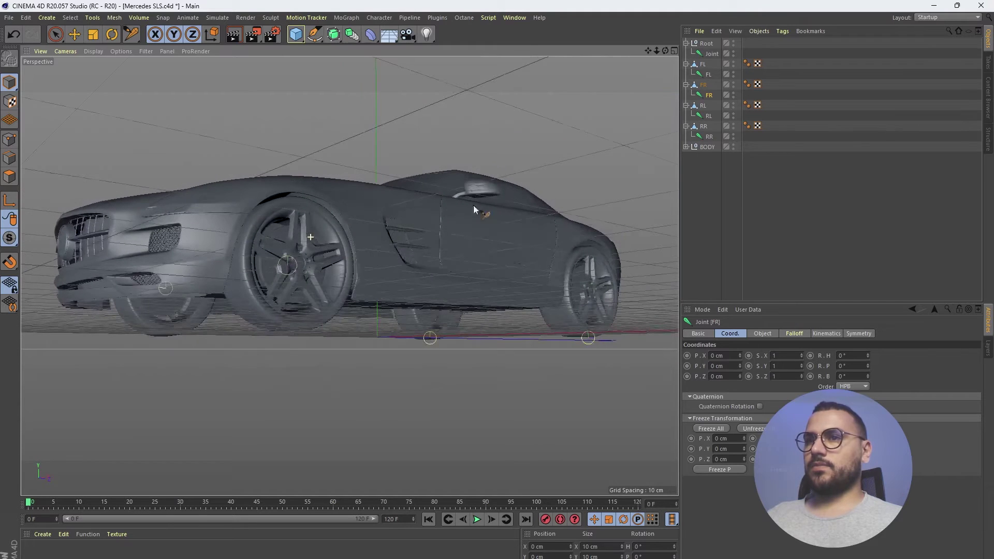
Apply Reset PSR to the RL joint under the rear-left wheel.
{"action": "left_click", "coordinate": [709, 116]}
{"action": "key", "text": "shift+c"}
{"action": "type", "text": "re"}
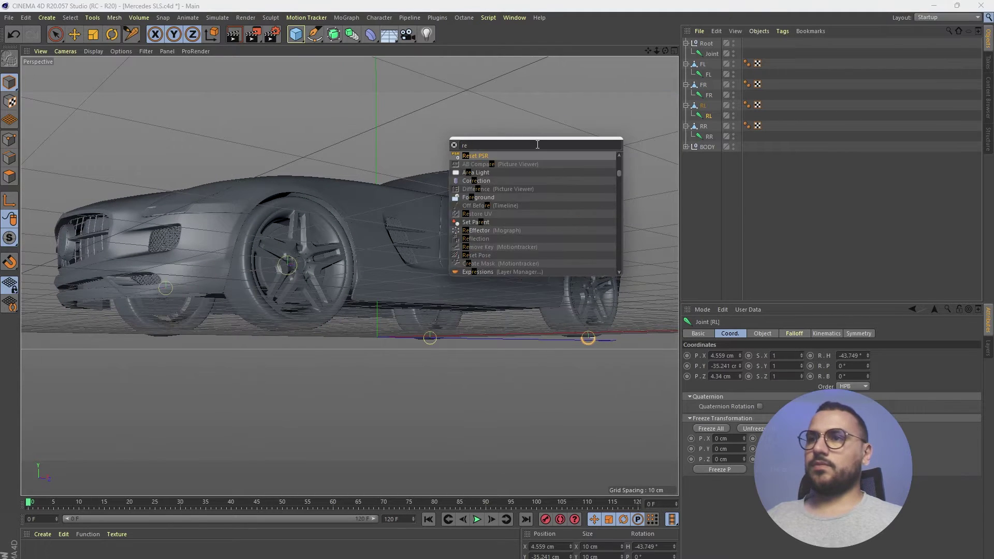
{"action": "type", "text": "se"}
{"action": "left_click", "coordinate": [525, 155]}
{"action": "key", "text": "ctrl+shift+z"}
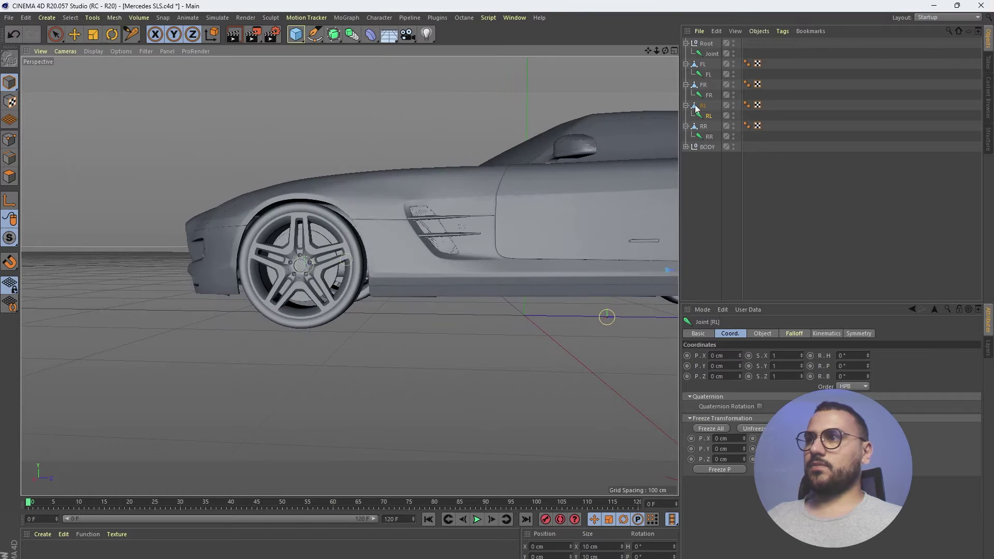
Apply Reset PSR to the RR joint under the rear-right wheel.
{"action": "left_click", "coordinate": [708, 137]}
{"action": "key", "text": "shift+c"}
{"action": "type", "text": "r"}
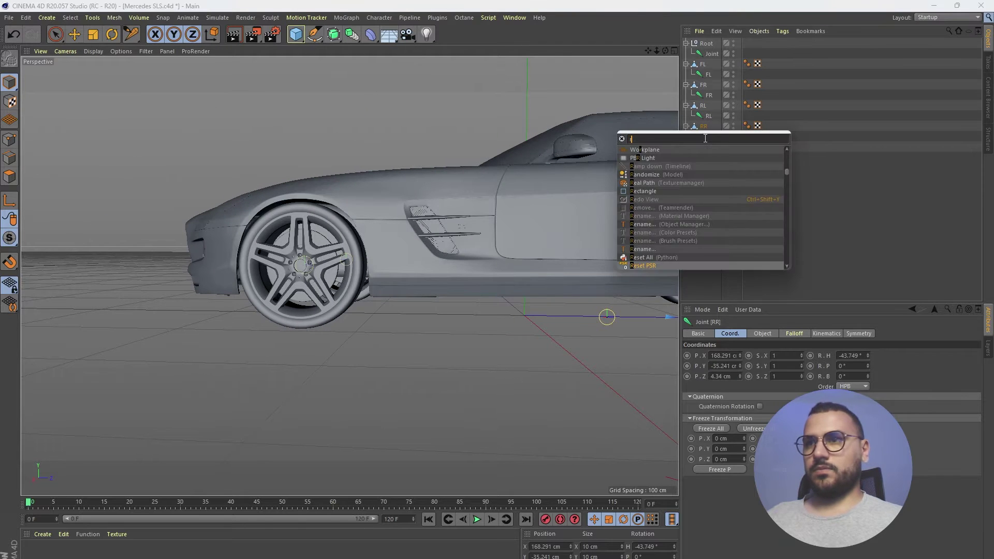
{"action": "type", "text": "e"}
{"action": "left_click", "coordinate": [688, 150]}
{"action": "scroll", "coordinate": [493, 238], "scroll_direction": "down", "scroll_amount": 3}
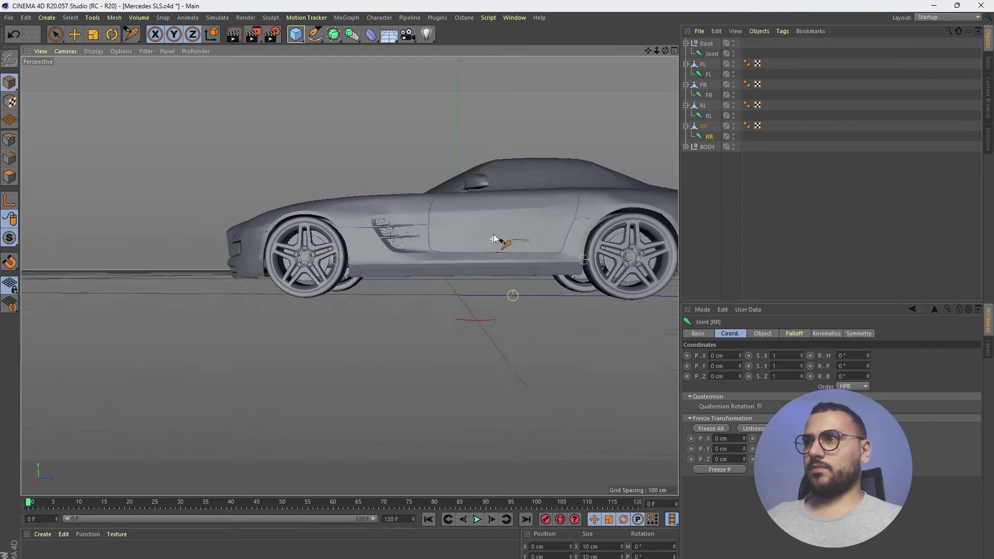
{"action": "left_click_drag", "start_coordinate": [493, 238], "coordinate": [398, 274], "text": "alt"}
{"action": "middle_click_drag", "start_coordinate": [320, 251], "coordinate": [376, 255], "text": "alt"}
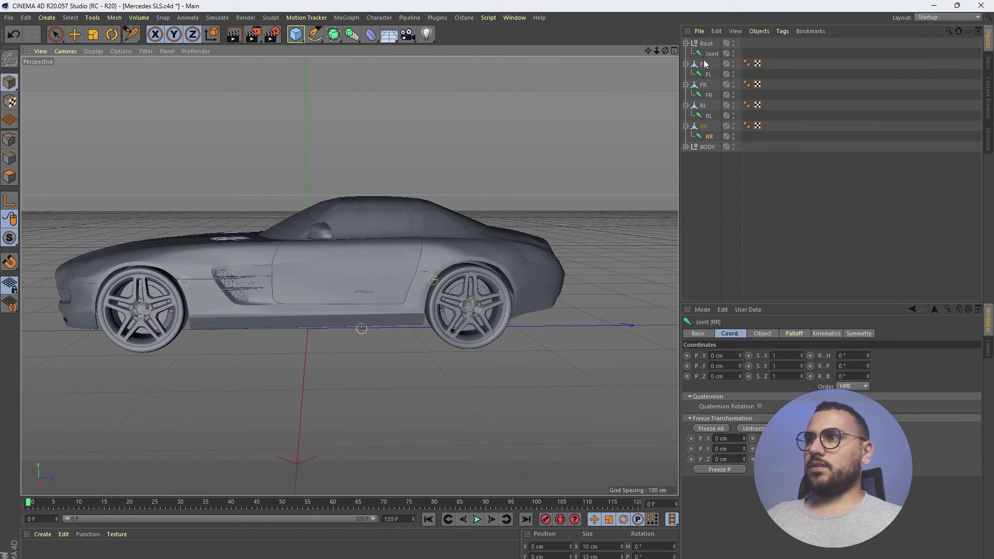
Rename the remaining joint under Root as Body.
{"action": "double_click", "coordinate": [713, 54]}
{"action": "type", "text": "Body"}
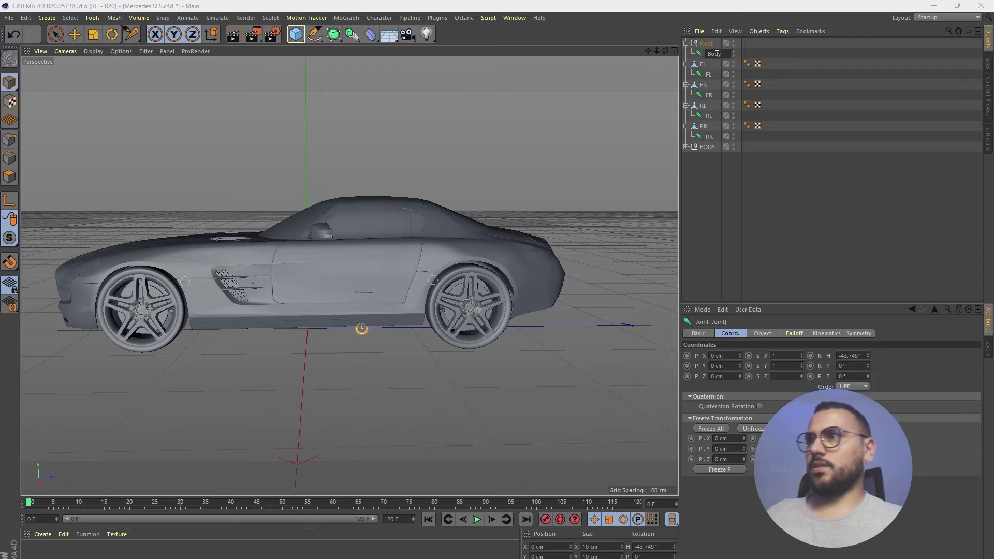
{"action": "key", "text": "Return"}
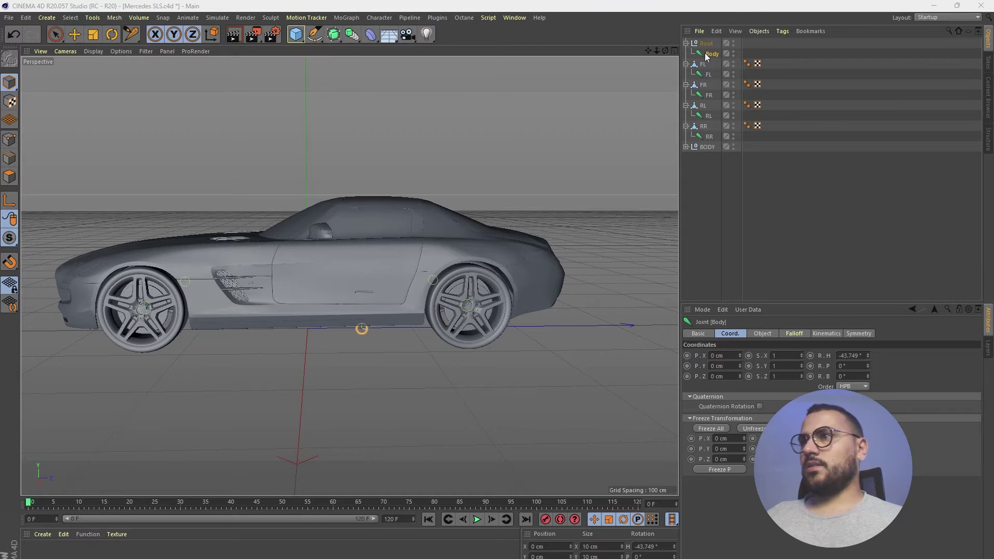
Move the Body joint straight up into the car body, to about 41 cm on the Y axis.
{"action": "left_click", "coordinate": [74, 34]}
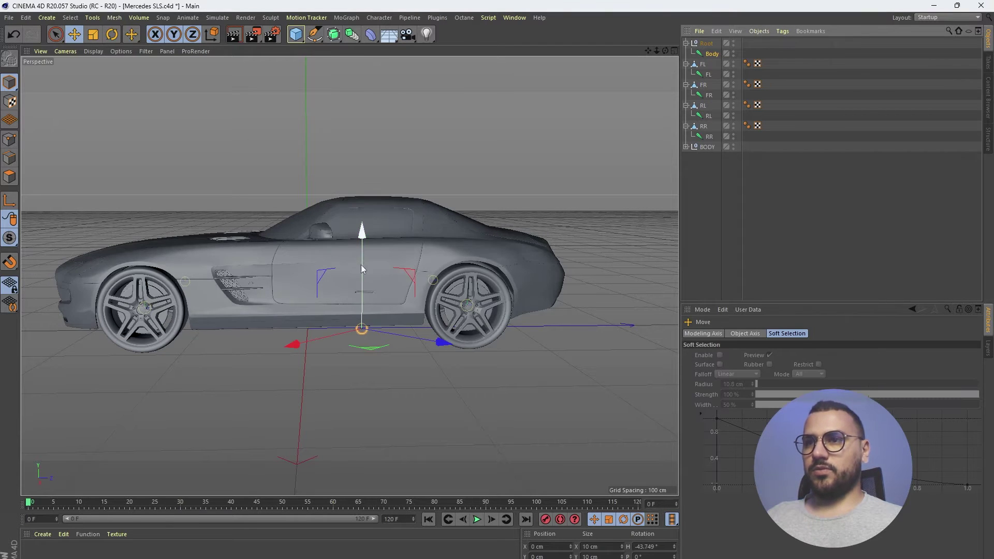
{"action": "left_click_drag", "start_coordinate": [362, 265], "coordinate": [507, 363]}
{"action": "middle_click", "coordinate": [377, 328]}
{"action": "middle_click", "coordinate": [239, 360]}
{"action": "middle_click", "coordinate": [396, 374]}
{"action": "middle_click", "coordinate": [257, 191]}
{"action": "middle_click_drag", "start_coordinate": [312, 301], "coordinate": [455, 306], "text": "alt"}
{"action": "scroll", "coordinate": [442, 197], "scroll_direction": "up", "scroll_amount": 3}
{"action": "left_click_drag", "start_coordinate": [413, 325], "coordinate": [312, 230], "text": "alt"}
{"action": "scroll", "coordinate": [313, 230], "scroll_direction": "down", "scroll_amount": 5}
{"action": "middle_click_drag", "start_coordinate": [460, 322], "coordinate": [410, 296], "text": "alt"}
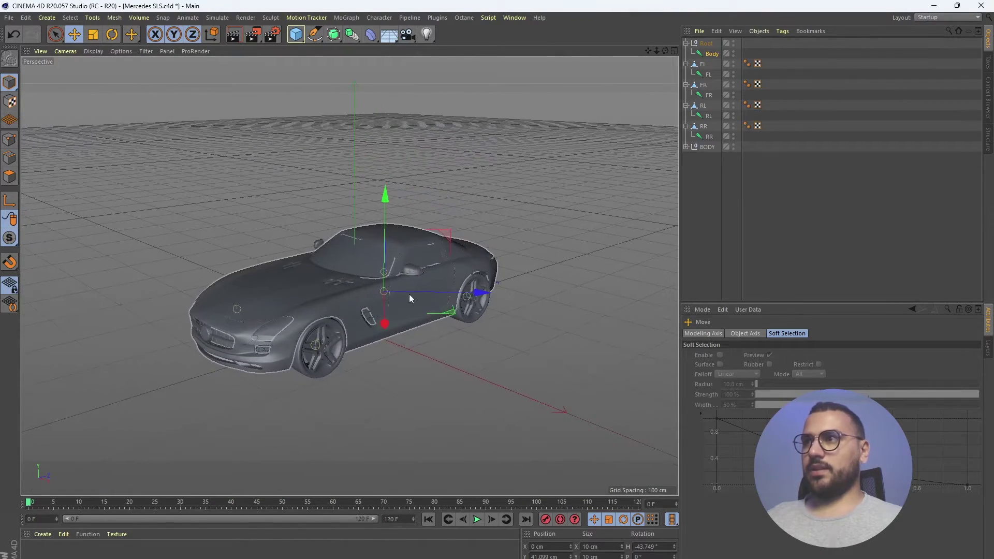
Compare the axes of the wheels and joints, and reset the Body joint's heading rotation to 0°.
{"action": "scroll", "coordinate": [410, 298], "scroll_direction": "up", "scroll_amount": 2}
{"action": "left_click", "coordinate": [704, 126], "text": "shift"}
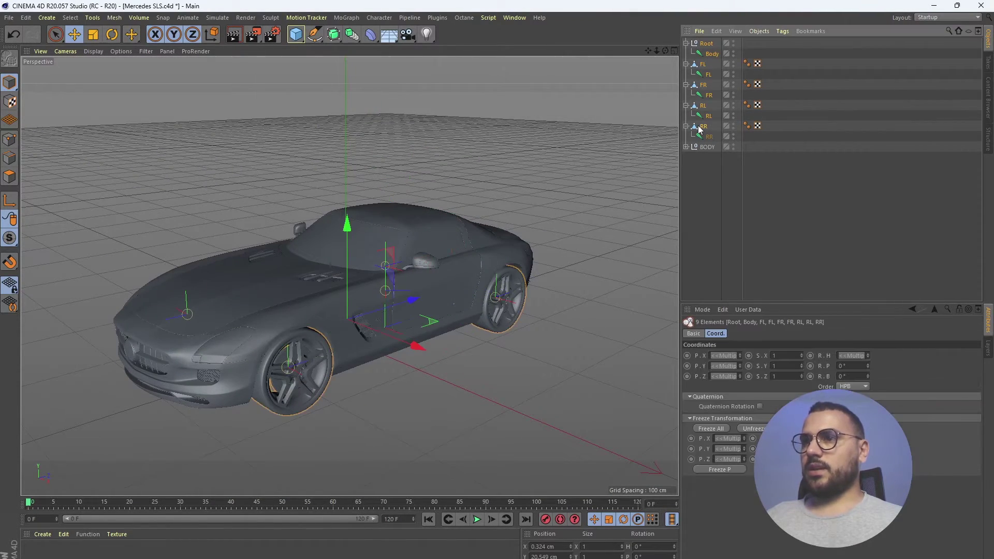
{"action": "left_click_drag", "start_coordinate": [418, 322], "coordinate": [323, 249], "text": "alt"}
{"action": "scroll", "coordinate": [323, 250], "scroll_direction": "up", "scroll_amount": 2}
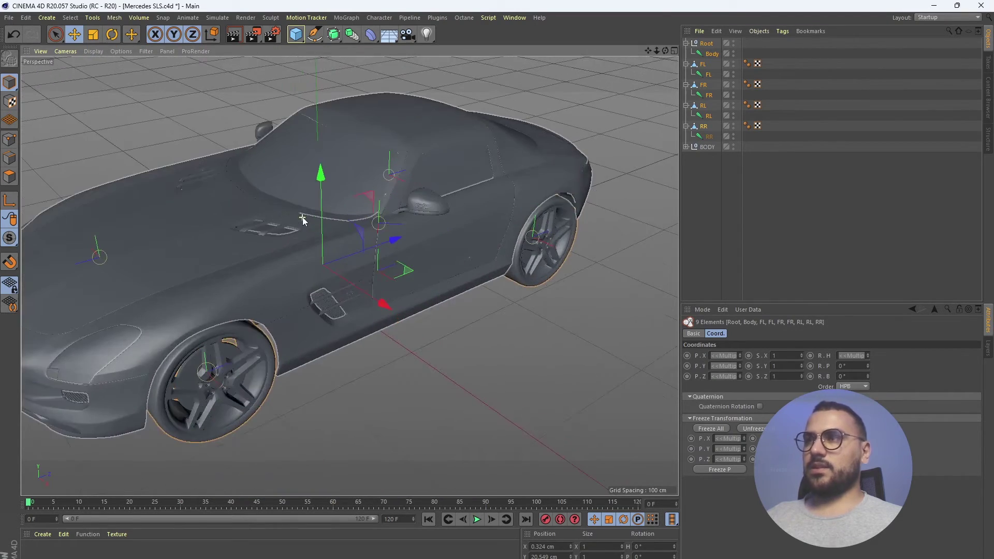
{"action": "left_click", "coordinate": [712, 54]}
{"action": "left_click_drag", "start_coordinate": [362, 300], "coordinate": [795, 381], "text": "alt"}
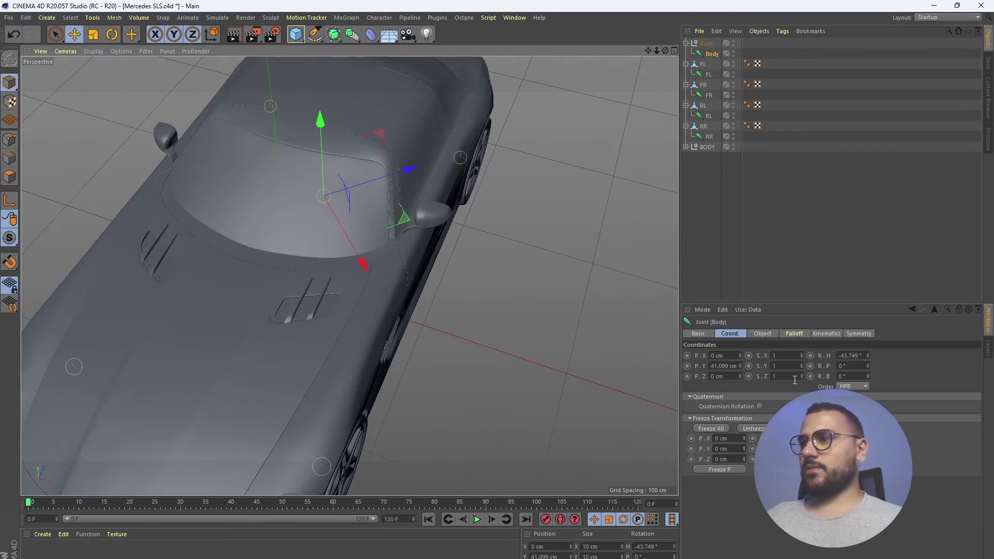
{"action": "right_click", "coordinate": [868, 356]}
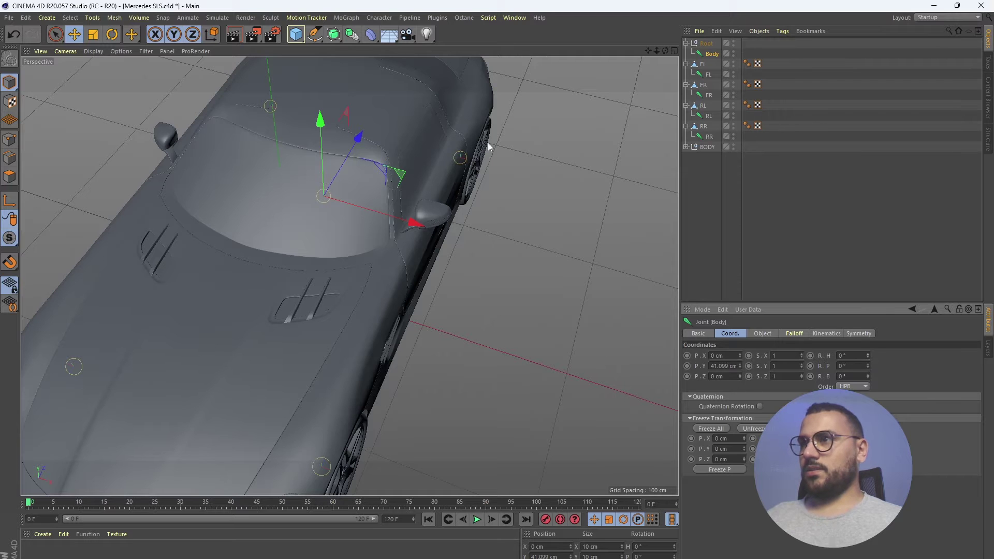
Check the FL and FR joints' axis directions and rotate the FR joint to a heading of 180°.
{"action": "left_click_drag", "start_coordinate": [488, 146], "coordinate": [399, 189], "text": "alt"}
{"action": "left_click", "coordinate": [709, 74]}
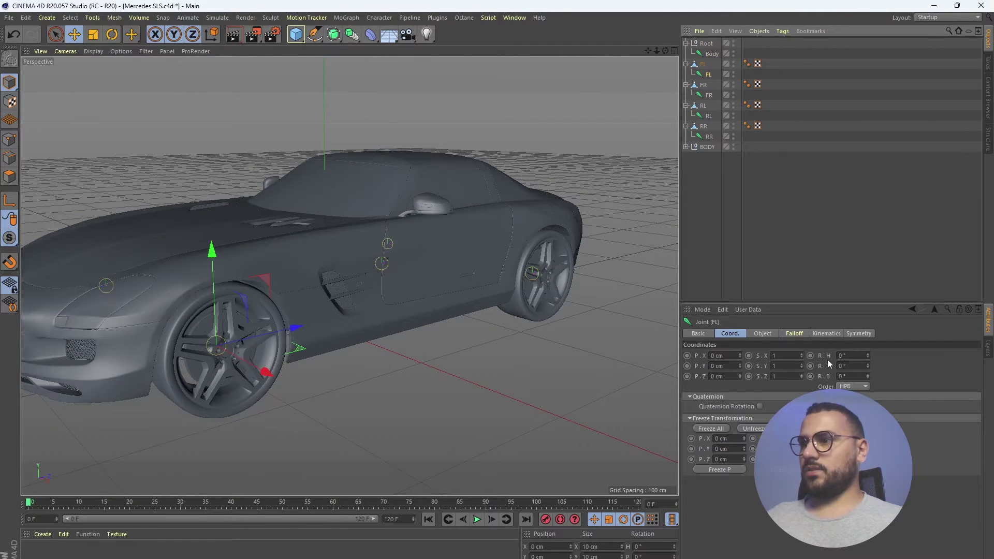
{"action": "left_click_drag", "start_coordinate": [446, 337], "coordinate": [393, 338], "text": "alt"}
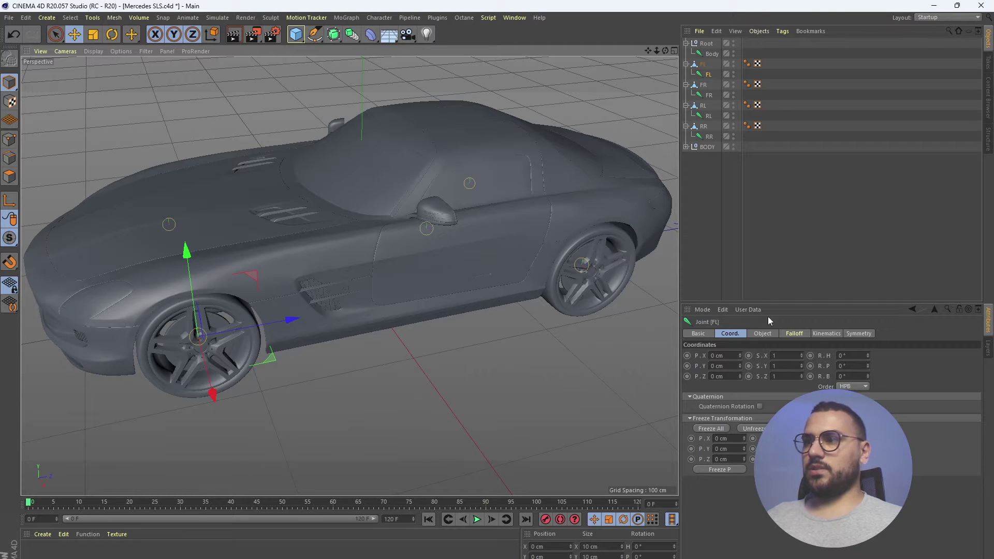
{"action": "left_click_drag", "start_coordinate": [341, 310], "coordinate": [384, 343], "text": "alt"}
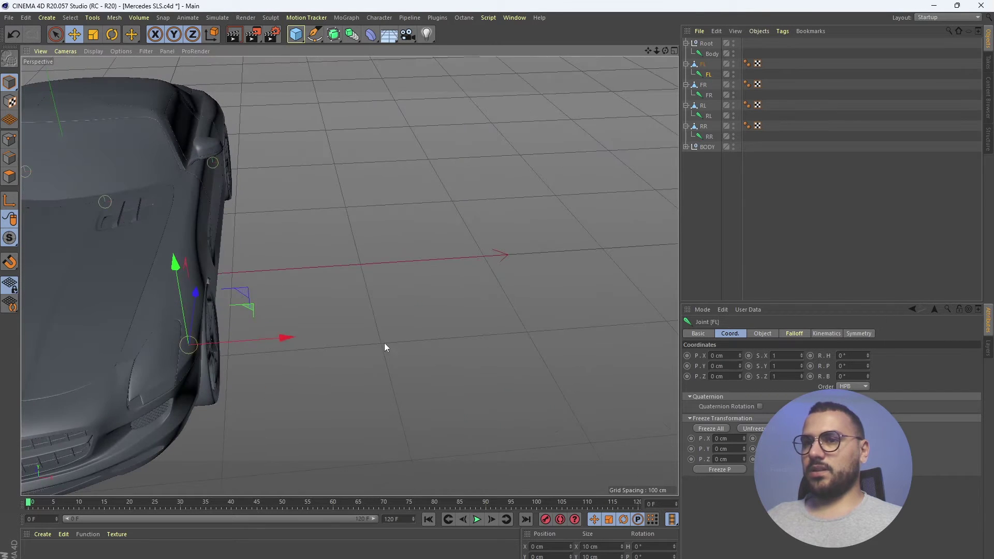
{"action": "left_click", "coordinate": [709, 96]}
{"action": "left_click_drag", "start_coordinate": [218, 262], "coordinate": [395, 268], "text": "alt"}
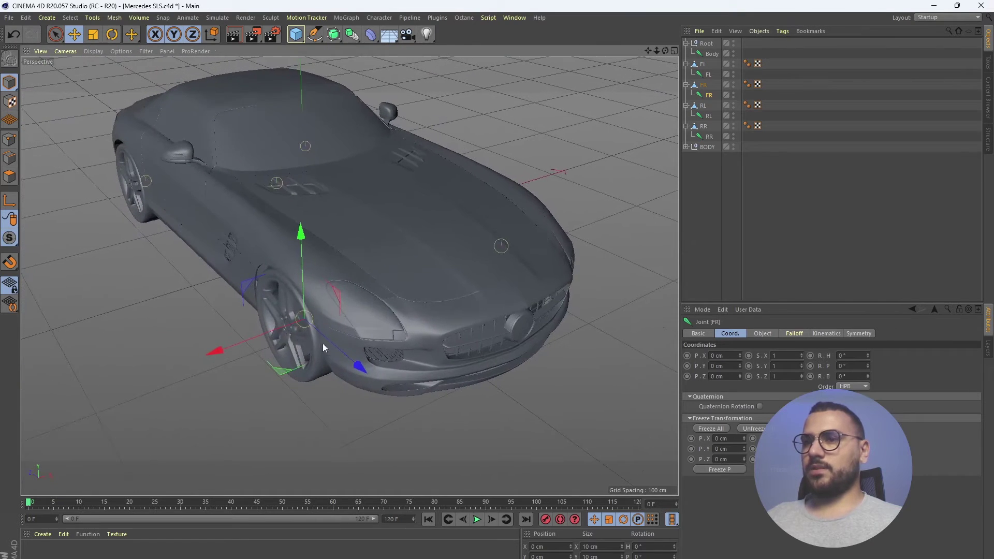
{"action": "scroll", "coordinate": [305, 318], "scroll_direction": "up", "scroll_amount": 2}
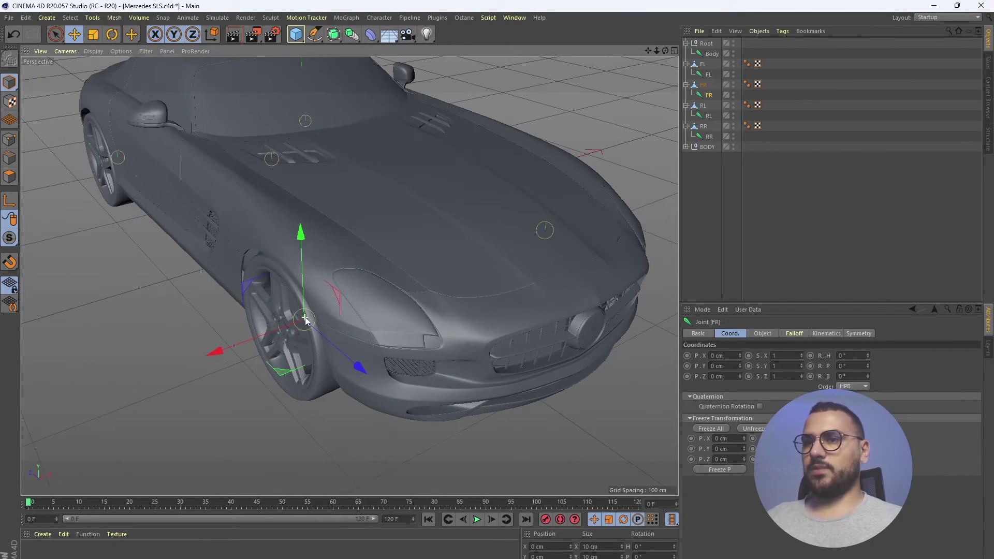
{"action": "left_click", "coordinate": [111, 34]}
{"action": "left_click_drag", "start_coordinate": [260, 352], "coordinate": [390, 286]}
{"action": "left_click_drag", "start_coordinate": [384, 271], "coordinate": [385, 275]}
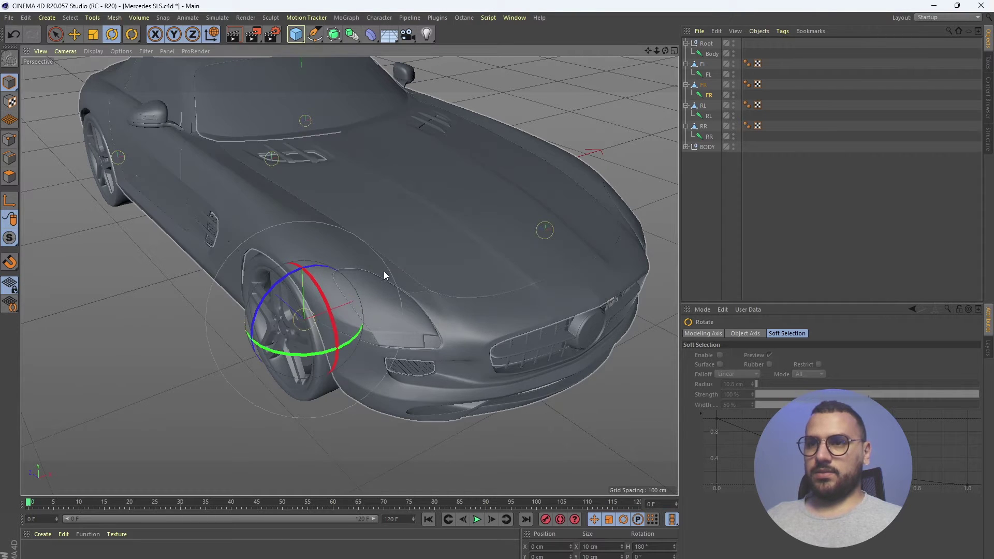
{"action": "key", "text": "e"}
{"action": "key", "text": "space"}
Freeze all coordinates of the FR joint.
{"action": "mouse_move", "coordinate": [458, 329]}
{"action": "left_mouse_down", "text": "alt"}
{"action": "mouse_move", "coordinate": [428, 314]}
{"action": "mouse_move", "coordinate": [474, 315]}
{"action": "mouse_move", "coordinate": [451, 317]}
{"action": "left_mouse_up", "text": "alt"}
{"action": "left_click", "coordinate": [709, 95]}
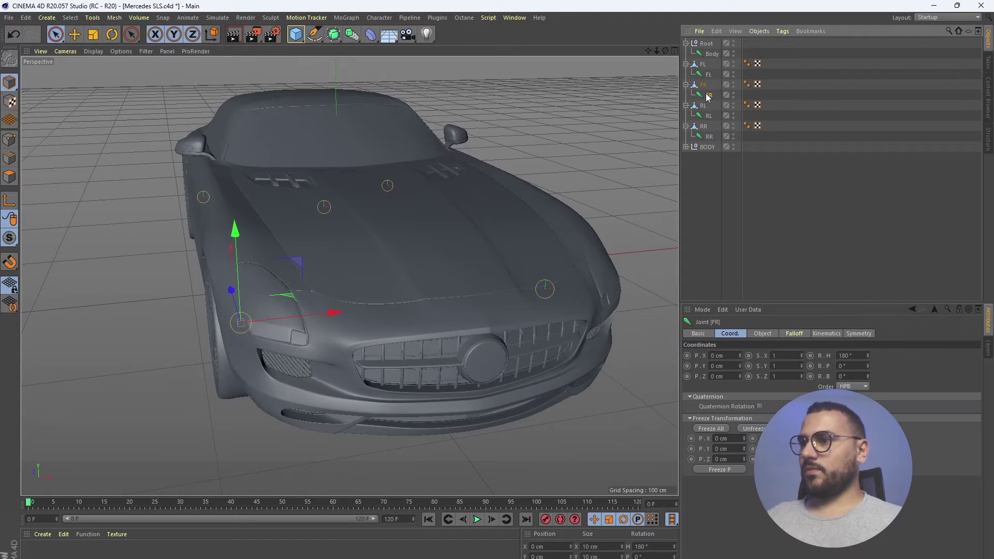
{"action": "left_click", "coordinate": [717, 430]}
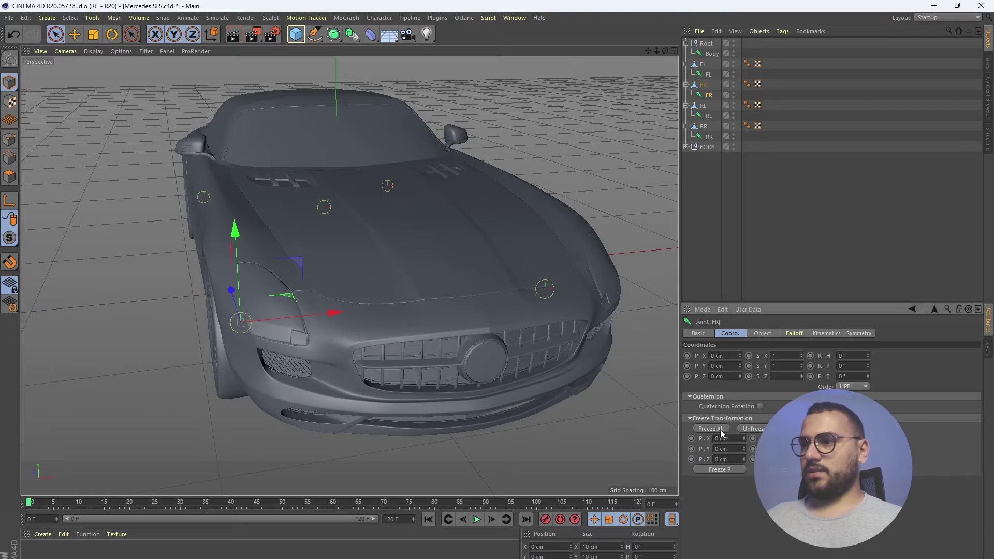
Examine the axis orientation of the RL and RR joints at the rear wheels.
{"action": "left_click_drag", "start_coordinate": [326, 309], "coordinate": [486, 224], "text": "alt"}
{"action": "left_click", "coordinate": [709, 116]}
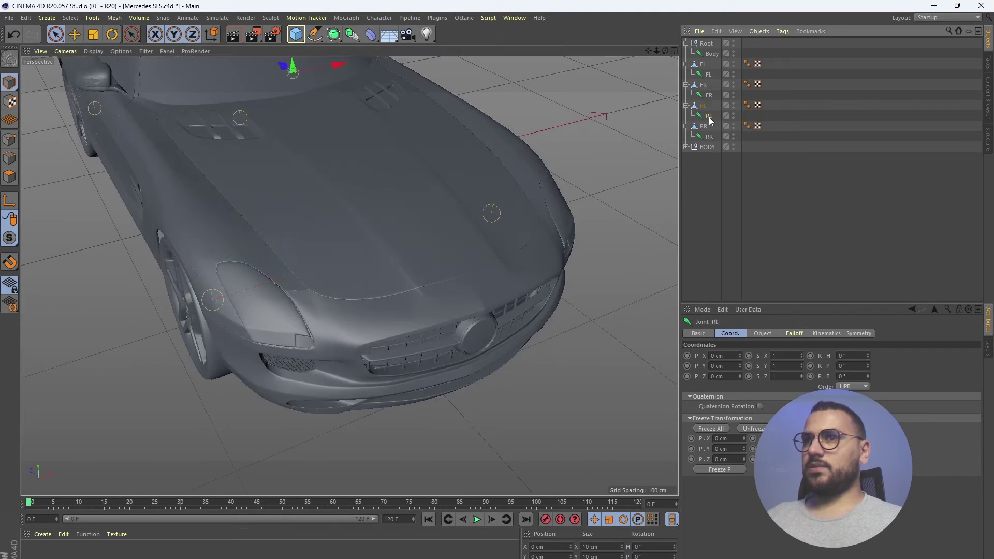
{"action": "left_click_drag", "start_coordinate": [384, 246], "coordinate": [229, 200], "text": "alt"}
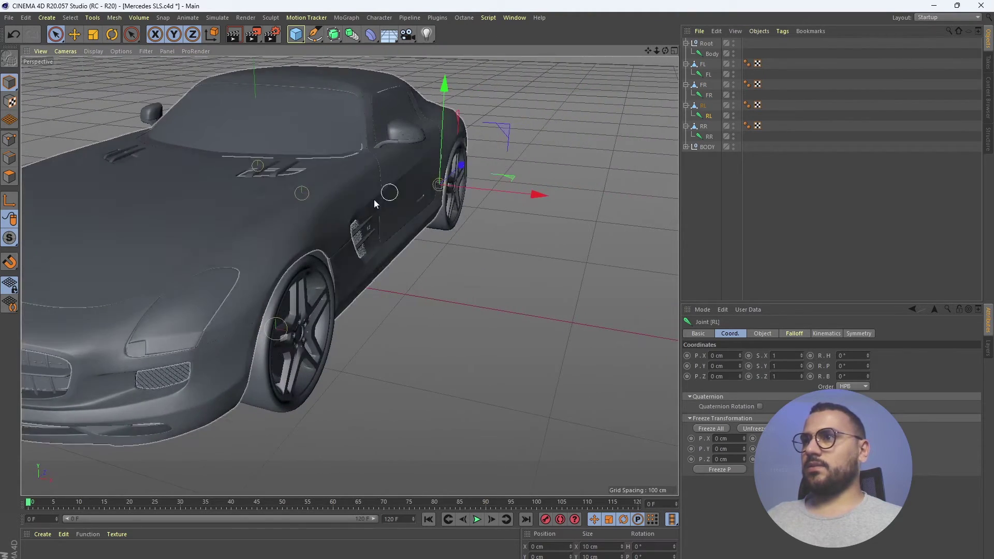
{"action": "left_click_drag", "start_coordinate": [374, 202], "coordinate": [302, 220], "text": "alt"}
{"action": "middle_click_drag", "start_coordinate": [301, 219], "coordinate": [180, 178], "text": "alt"}
{"action": "left_click", "coordinate": [708, 137]}
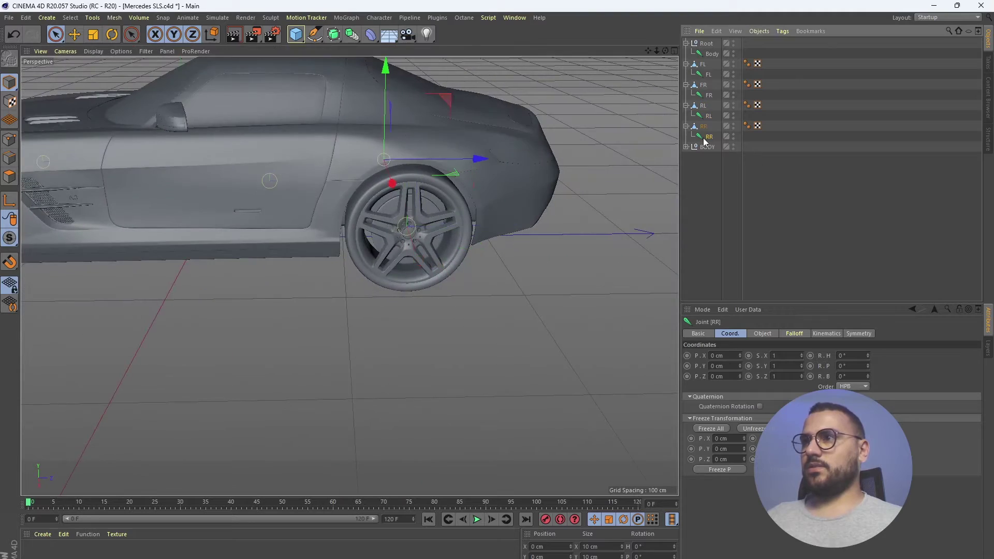
{"action": "left_click_drag", "start_coordinate": [314, 185], "coordinate": [555, 206], "text": "alt"}
{"action": "left_click_drag", "start_coordinate": [350, 277], "coordinate": [262, 242], "text": "alt"}
{"action": "middle_click_drag", "start_coordinate": [262, 242], "coordinate": [231, 215], "text": "alt"}
{"action": "left_click", "coordinate": [704, 117]}
{"action": "scroll", "coordinate": [320, 204], "scroll_direction": "down", "scroll_amount": 4}
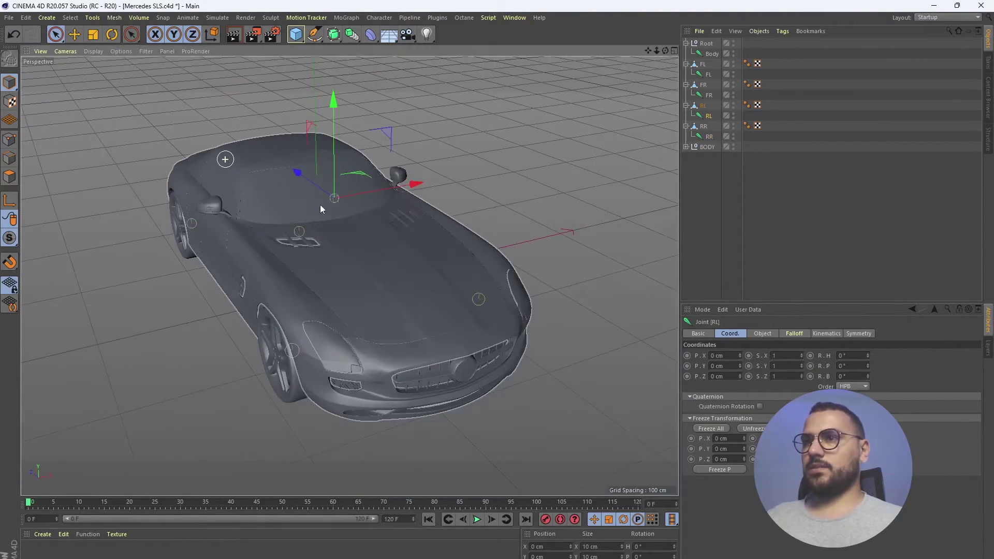
Compare the axis directions of all four wheel joints together, and check the Body joint's orientation.
{"action": "left_click", "coordinate": [709, 95]}
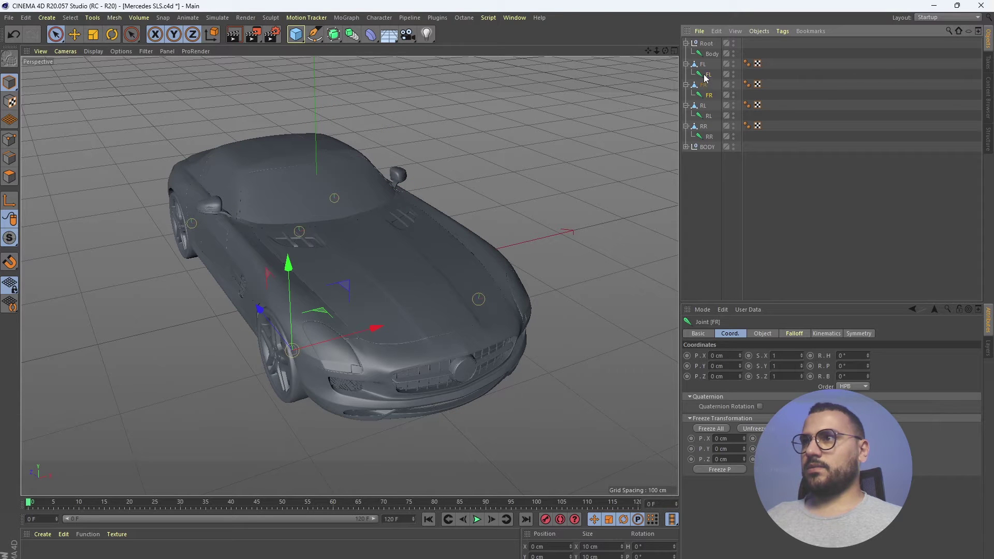
{"action": "left_click", "coordinate": [706, 76]}
{"action": "left_click_drag", "start_coordinate": [406, 324], "coordinate": [376, 311], "text": "alt"}
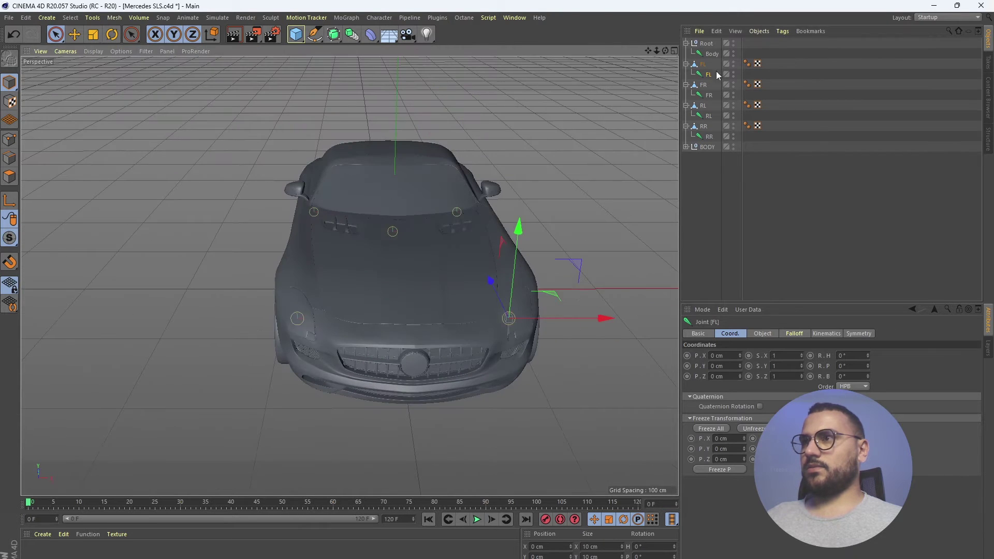
{"action": "left_click", "coordinate": [707, 96], "text": "ctrl"}
{"action": "left_click", "coordinate": [708, 117], "text": "ctrl"}
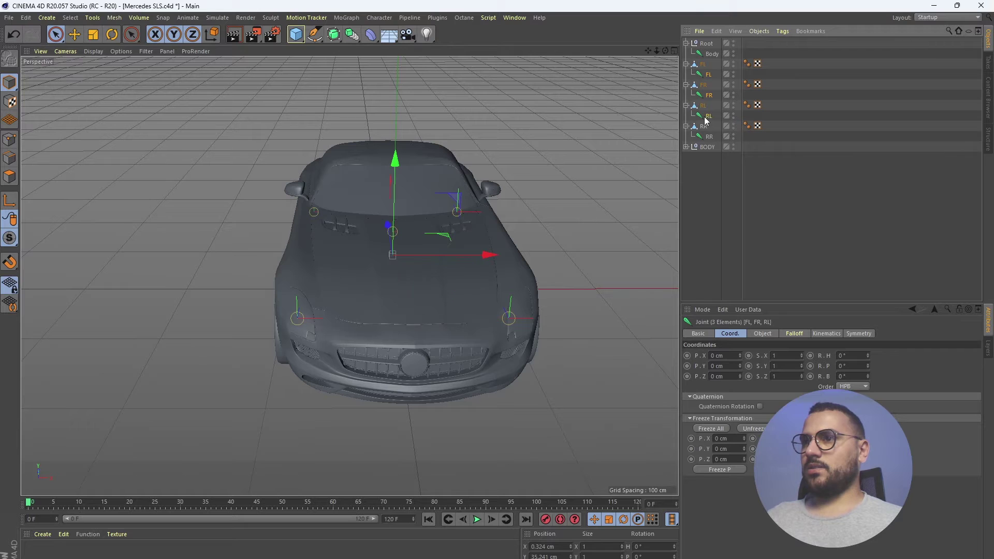
{"action": "left_click_drag", "start_coordinate": [513, 241], "coordinate": [496, 291], "text": "alt"}
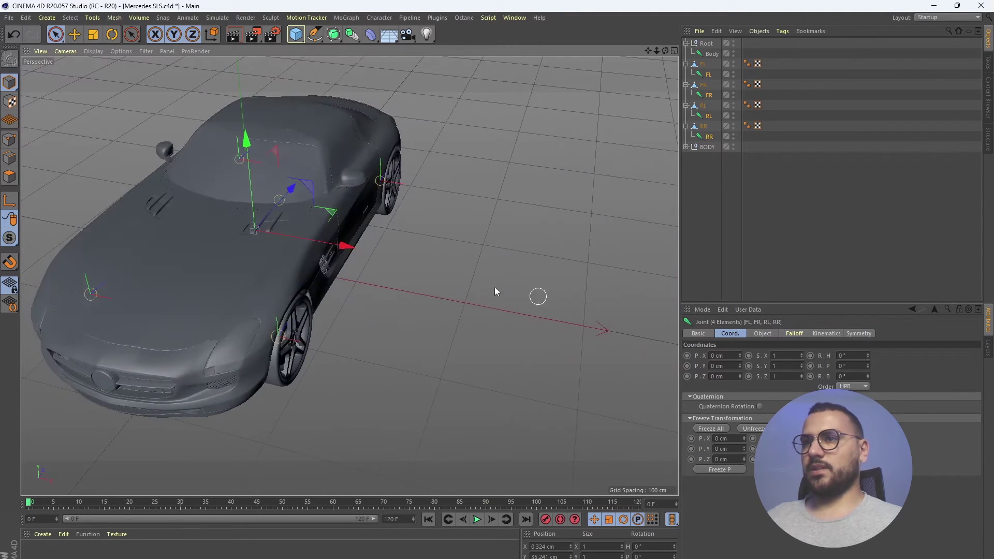
{"action": "left_click", "coordinate": [707, 54]}
{"action": "left_click_drag", "start_coordinate": [300, 236], "coordinate": [277, 264], "text": "alt"}
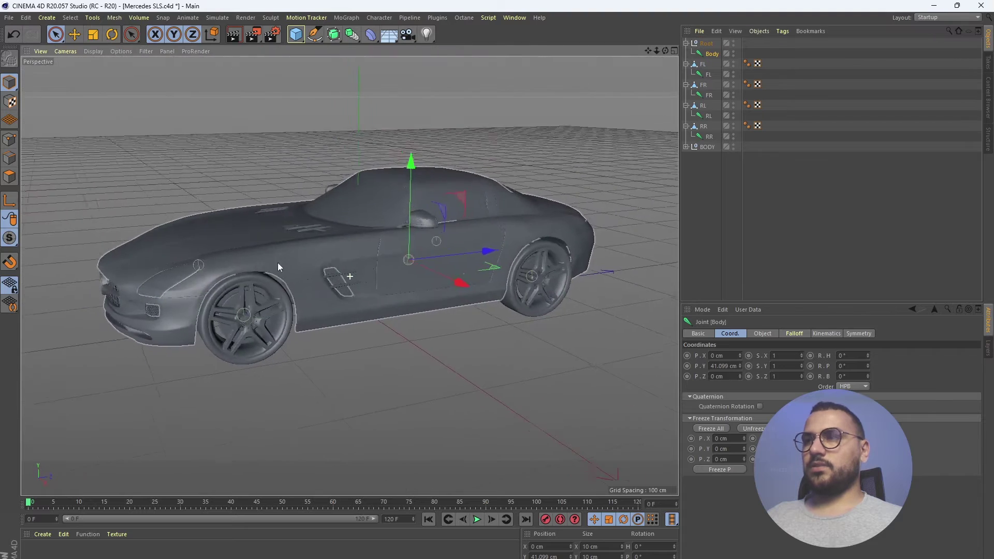
{"action": "middle_click_drag", "start_coordinate": [278, 263], "coordinate": [414, 279], "text": "alt"}
Check the axis orientation of the RR and RL wheel meshes.
{"action": "left_click", "coordinate": [703, 128]}
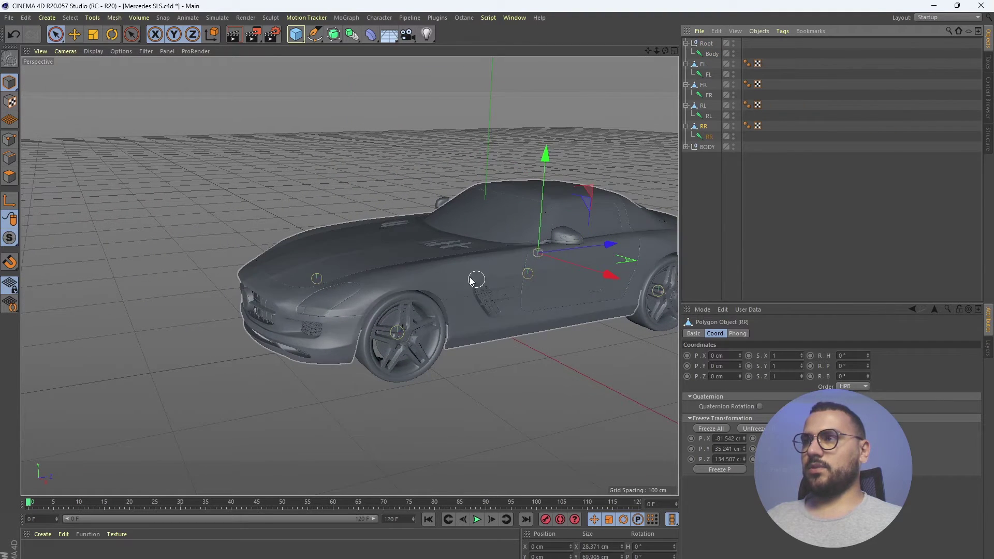
{"action": "left_click", "coordinate": [82, 34]}
{"action": "left_click_drag", "start_coordinate": [244, 180], "coordinate": [152, 166], "text": "alt"}
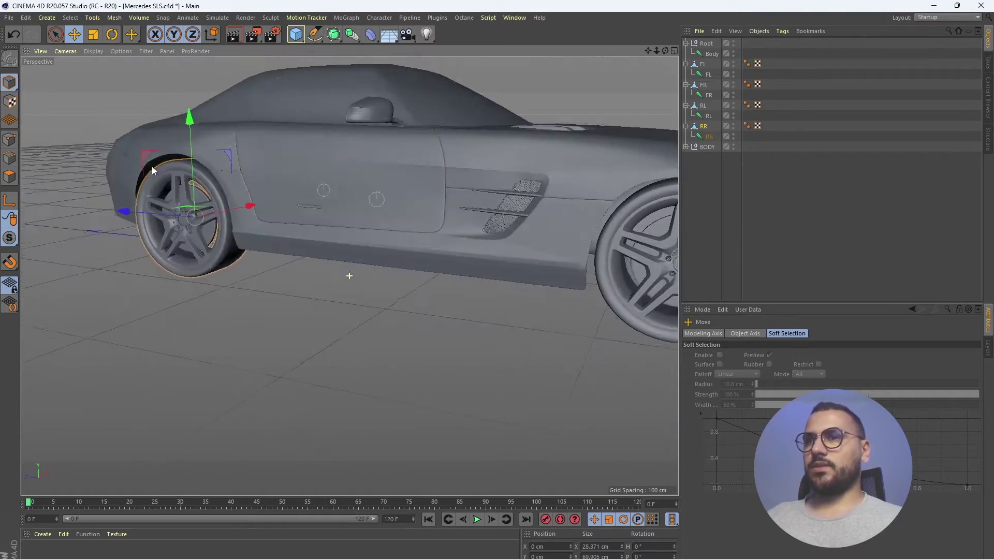
{"action": "scroll", "coordinate": [157, 227], "scroll_direction": "up", "scroll_amount": 4}
{"action": "left_click_drag", "start_coordinate": [196, 210], "coordinate": [156, 218], "text": "alt"}
{"action": "left_click", "coordinate": [702, 106]}
{"action": "left_click_drag", "start_coordinate": [332, 233], "coordinate": [394, 192], "text": "alt"}
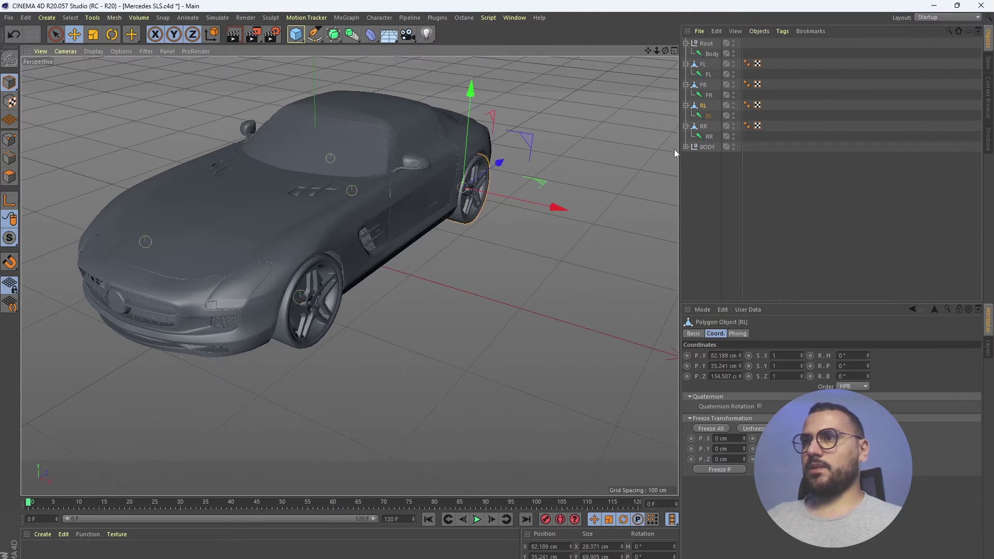
Enable axis editing for the FR wheel mesh and rotate its axis to a heading of 360°.
{"action": "left_click", "coordinate": [703, 86]}
{"action": "left_click_drag", "start_coordinate": [216, 269], "coordinate": [327, 228], "text": "alt"}
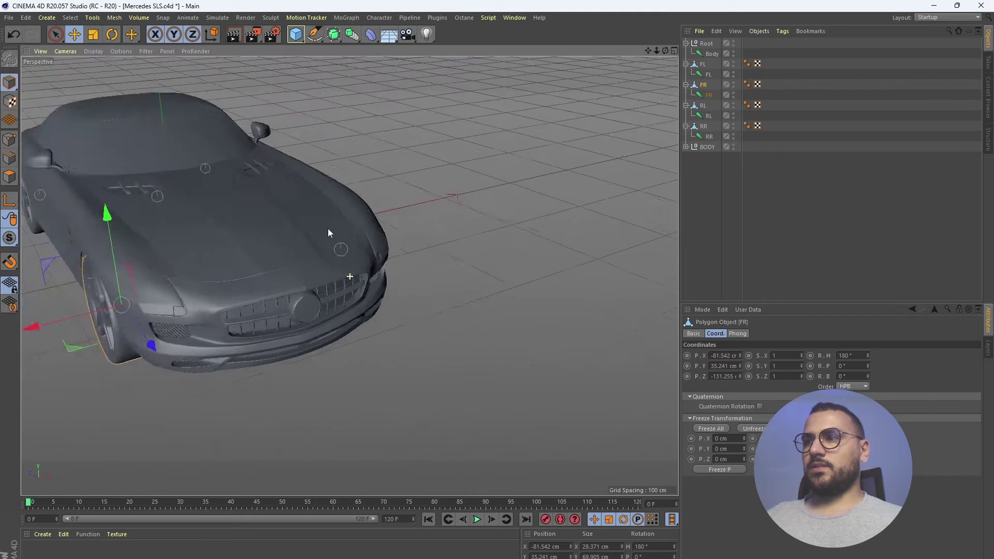
{"action": "middle_click_drag", "start_coordinate": [328, 229], "coordinate": [356, 215], "text": "alt"}
{"action": "scroll", "coordinate": [293, 237], "scroll_direction": "up", "scroll_amount": 3}
{"action": "left_click_drag", "start_coordinate": [293, 238], "coordinate": [230, 272], "text": "alt"}
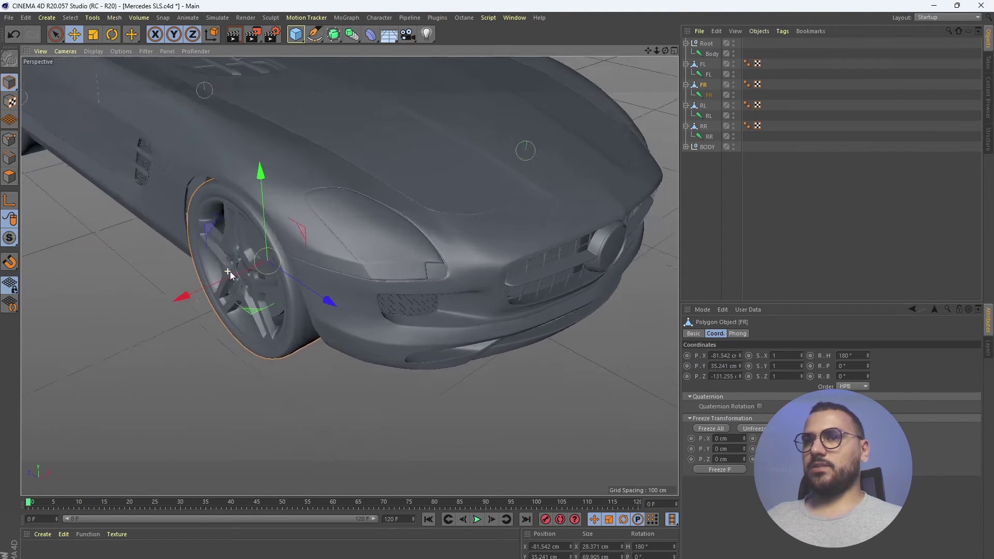
{"action": "scroll", "coordinate": [228, 271], "scroll_direction": "up", "scroll_amount": 1}
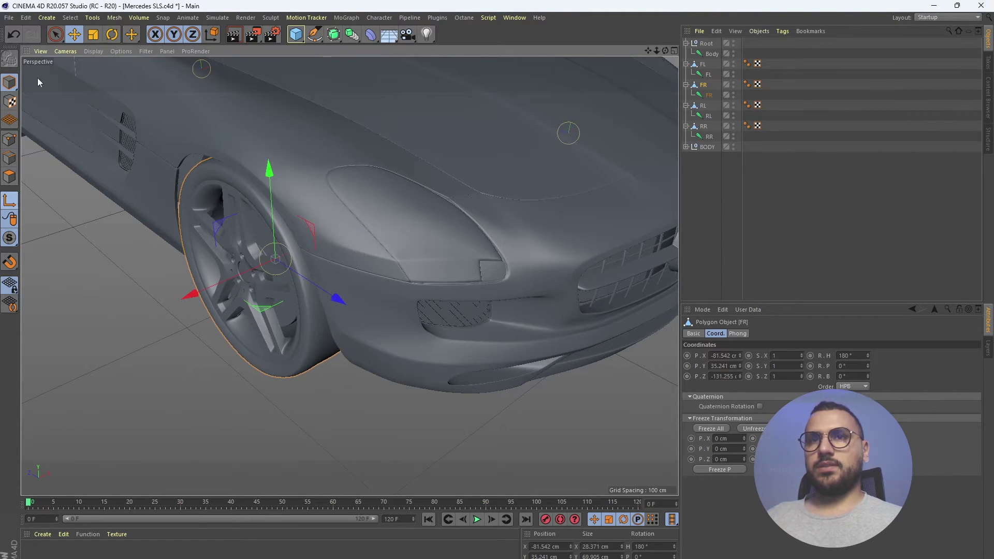
{"action": "left_click", "coordinate": [112, 35]}
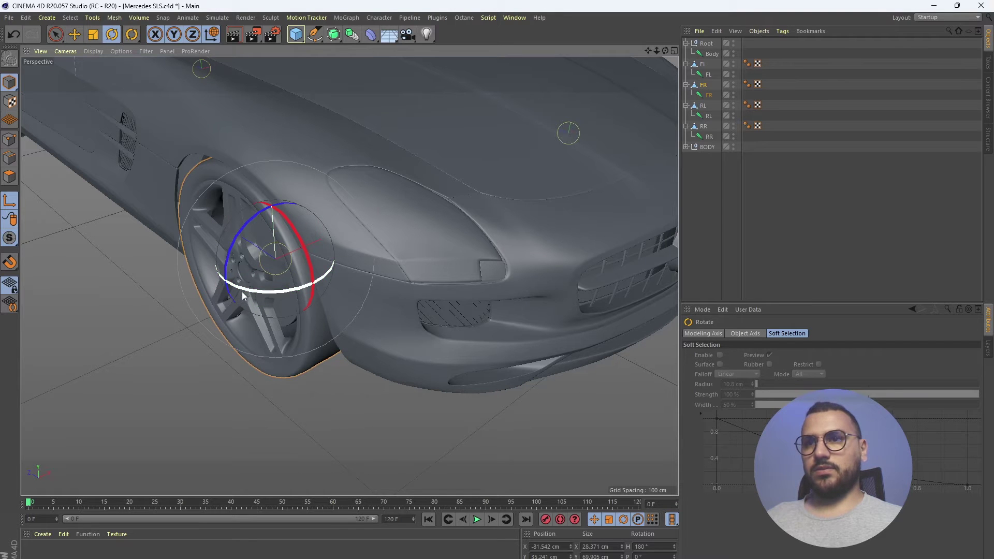
{"action": "left_click_drag", "start_coordinate": [245, 294], "coordinate": [340, 270]}
{"action": "left_click_drag", "start_coordinate": [355, 229], "coordinate": [260, 293]}
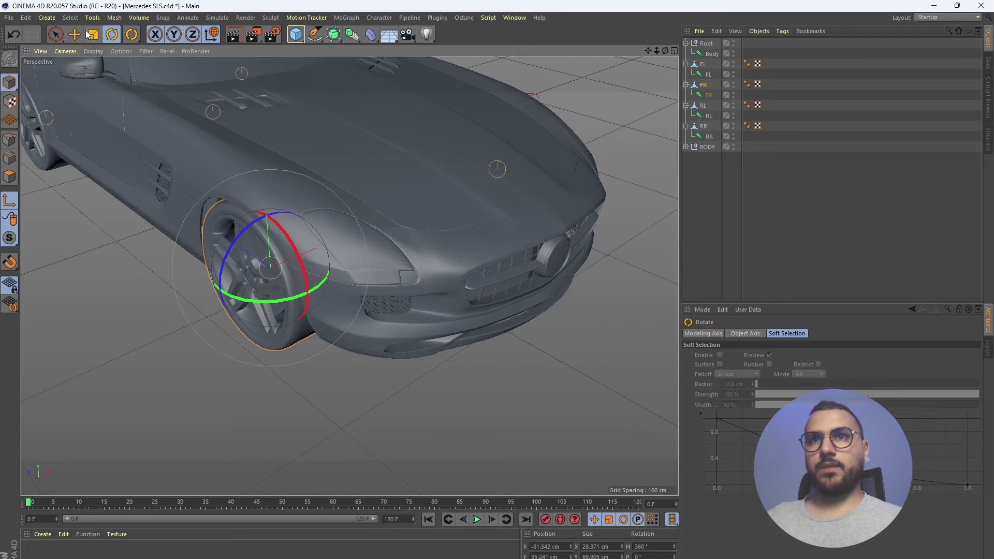
Freeze all coordinates of the FR wheel mesh and turn off axis editing.
{"action": "key", "text": "e"}
{"action": "left_click_drag", "start_coordinate": [482, 284], "coordinate": [340, 268], "text": "alt"}
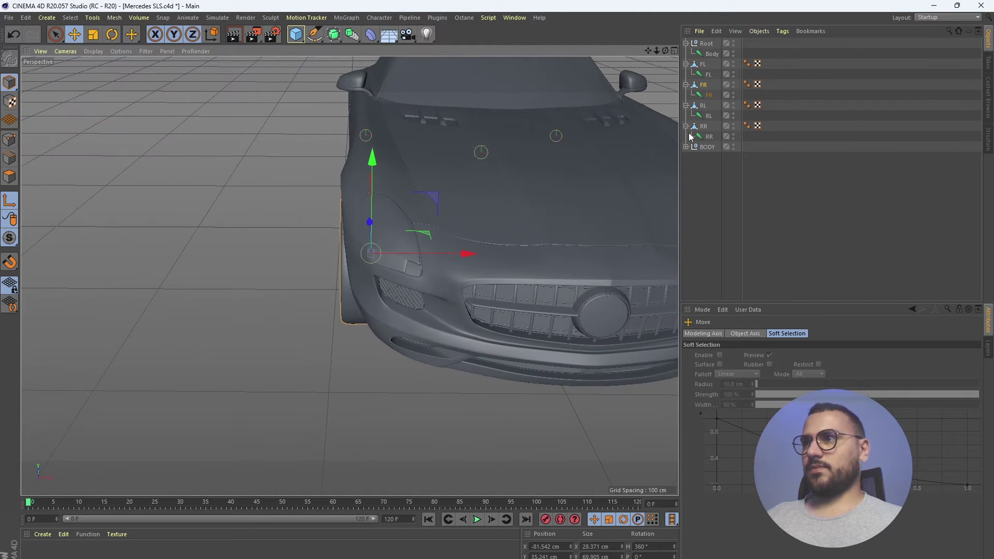
{"action": "left_click", "coordinate": [702, 89]}
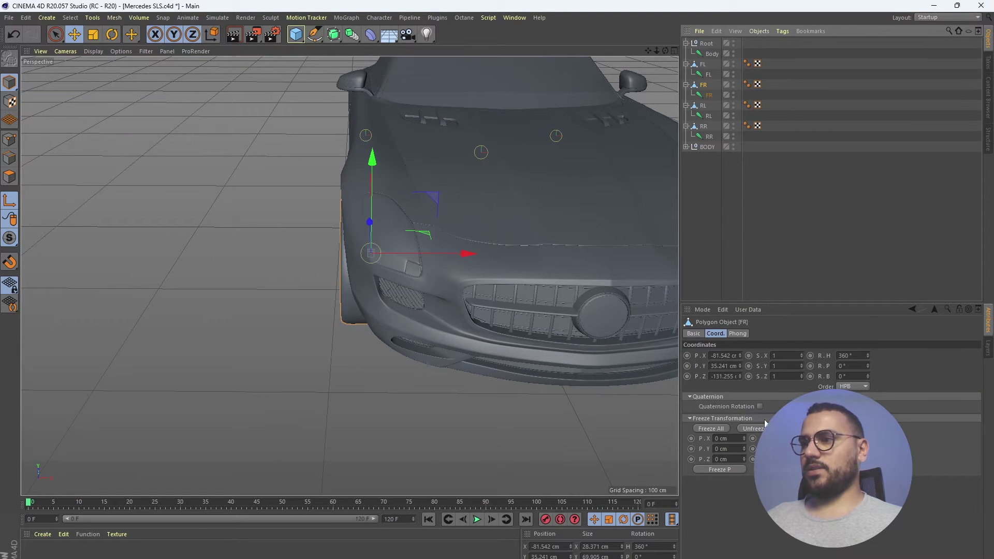
{"action": "left_click", "coordinate": [713, 429]}
{"action": "left_click_drag", "start_coordinate": [394, 290], "coordinate": [309, 184], "text": "alt"}
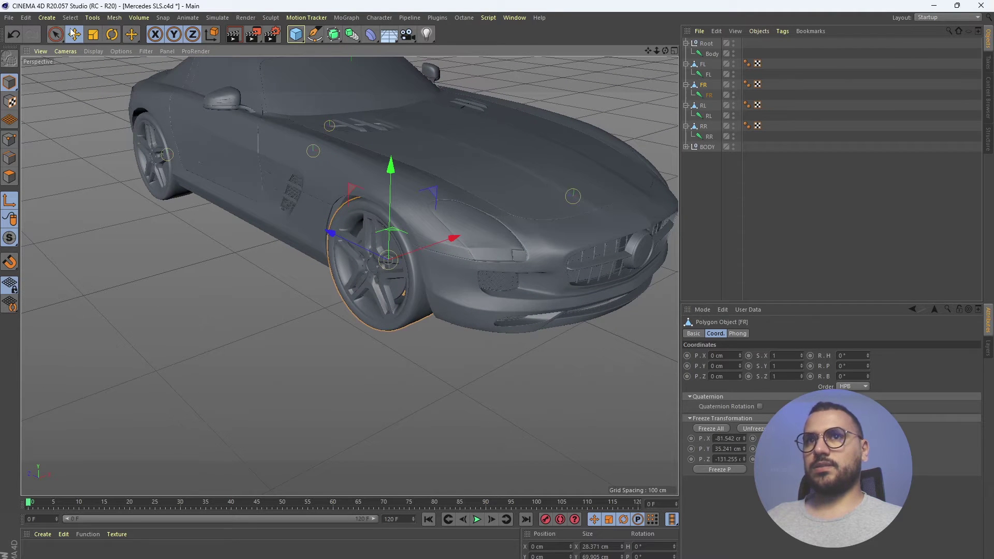
{"action": "key", "text": "e"}
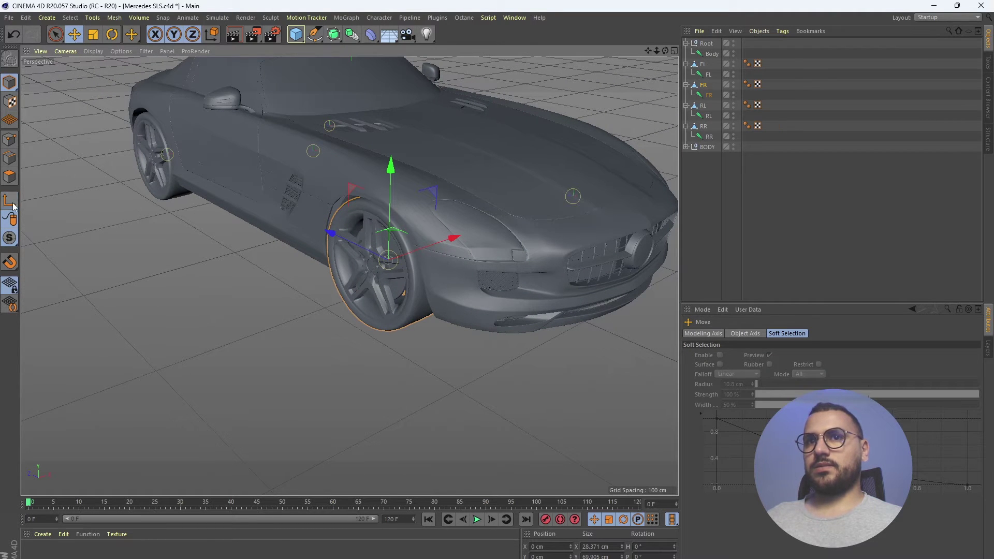
Freeze all coordinates of the RR wheel mesh.
{"action": "left_click", "coordinate": [160, 184]}
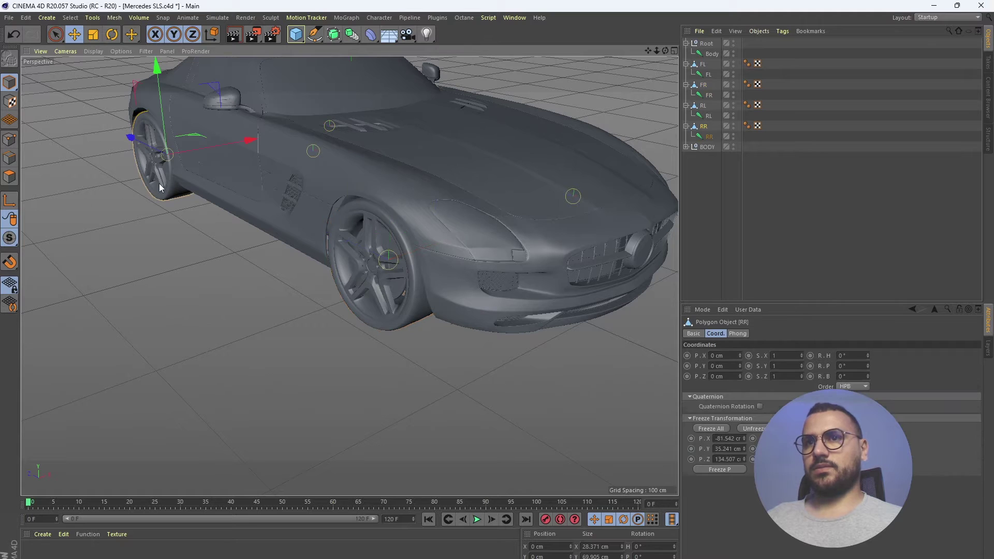
{"action": "left_click", "coordinate": [706, 430]}
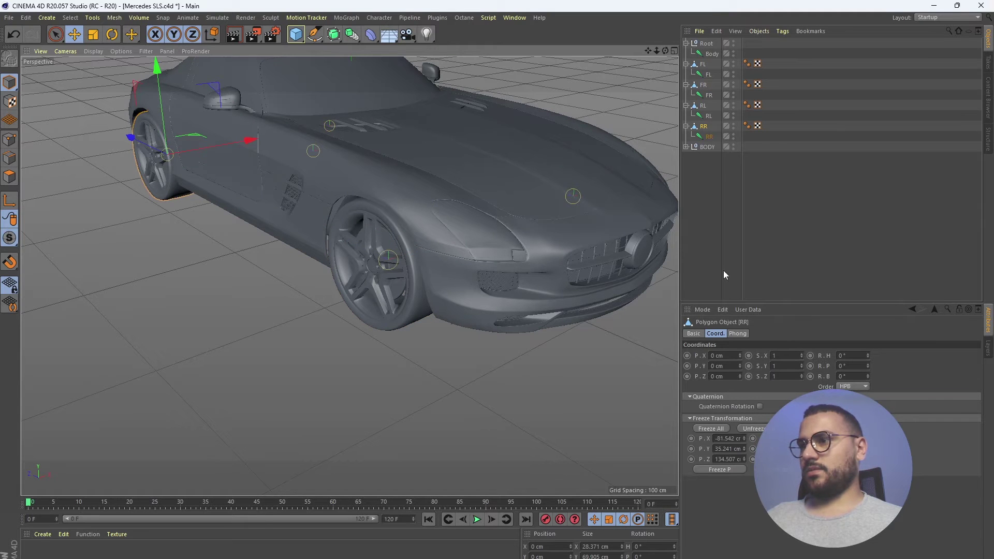
Freeze all coordinates of the RL wheel mesh and the FL wheel mesh.
{"action": "left_click", "coordinate": [703, 106]}
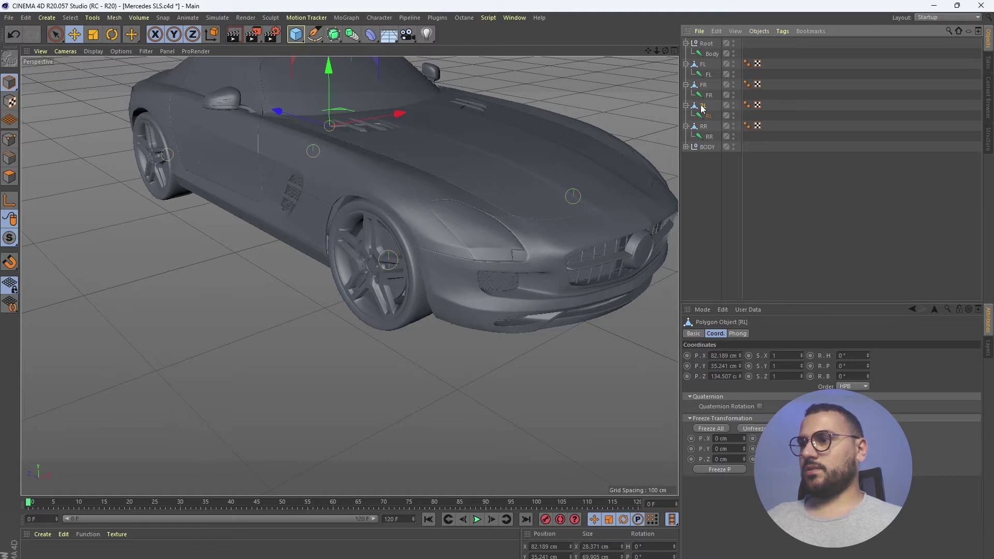
{"action": "left_click", "coordinate": [720, 430]}
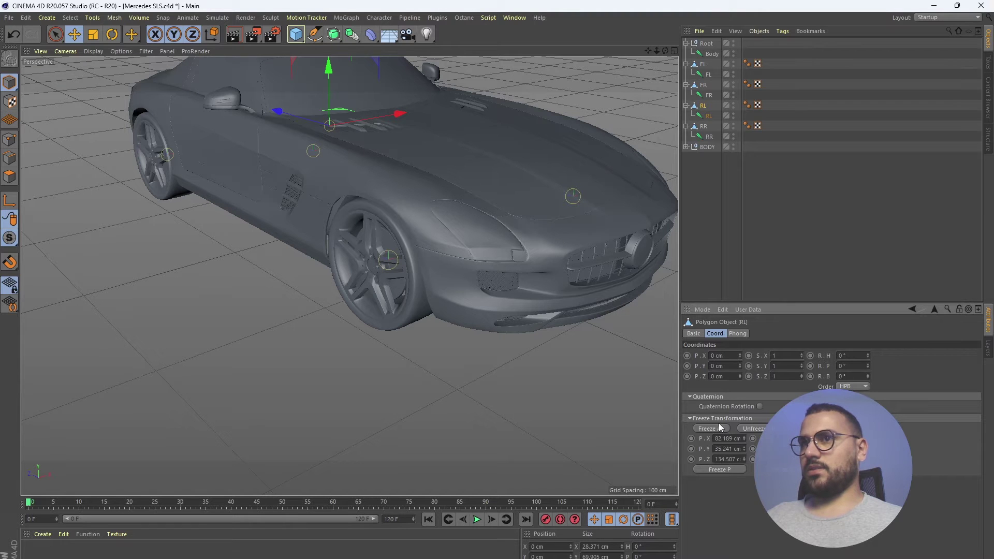
{"action": "left_click", "coordinate": [709, 96]}
{"action": "left_click_drag", "start_coordinate": [558, 284], "coordinate": [377, 215], "text": "alt"}
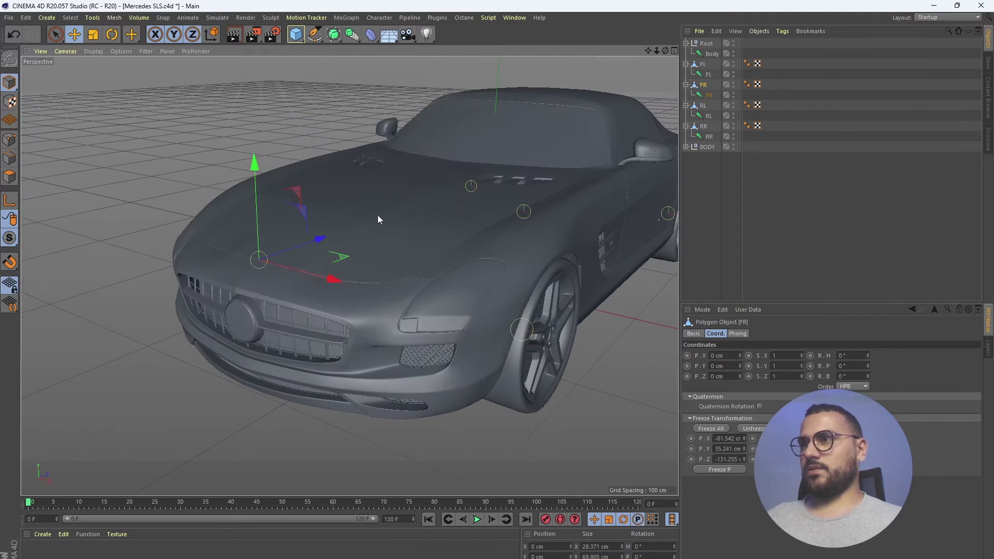
{"action": "left_click", "coordinate": [709, 74]}
{"action": "left_click_drag", "start_coordinate": [514, 280], "coordinate": [440, 282], "text": "alt"}
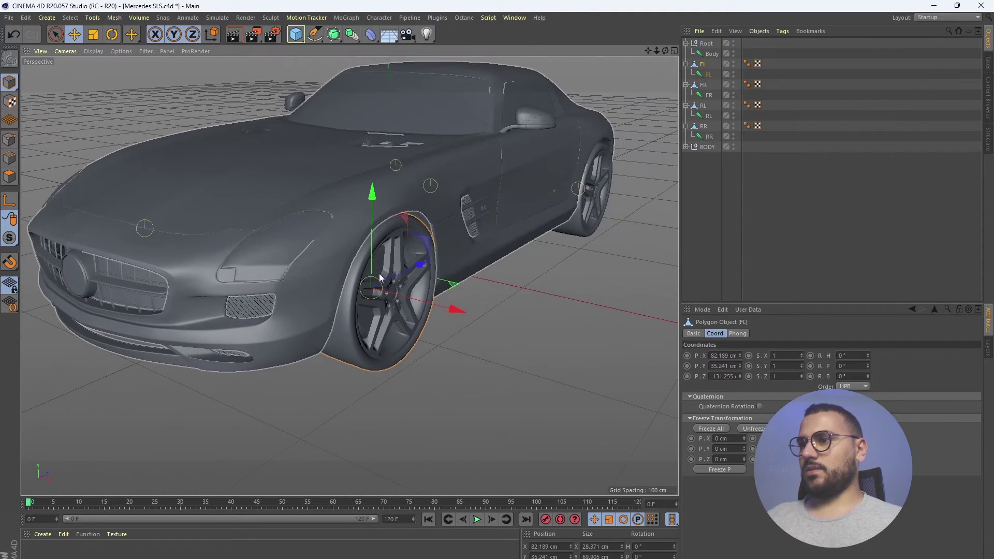
{"action": "left_click", "coordinate": [716, 429]}
Check the axis orientation and frozen coordinates of each wheel mesh around the car.
{"action": "scroll", "coordinate": [438, 314], "scroll_direction": "down", "scroll_amount": 5}
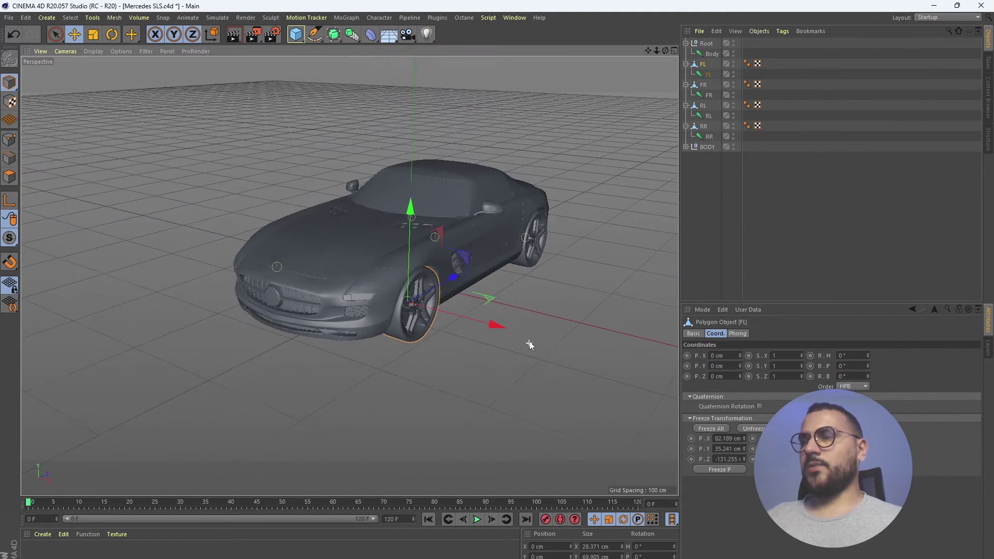
{"action": "left_click_drag", "start_coordinate": [529, 341], "coordinate": [535, 300], "text": "alt"}
{"action": "left_click", "coordinate": [621, 285]}
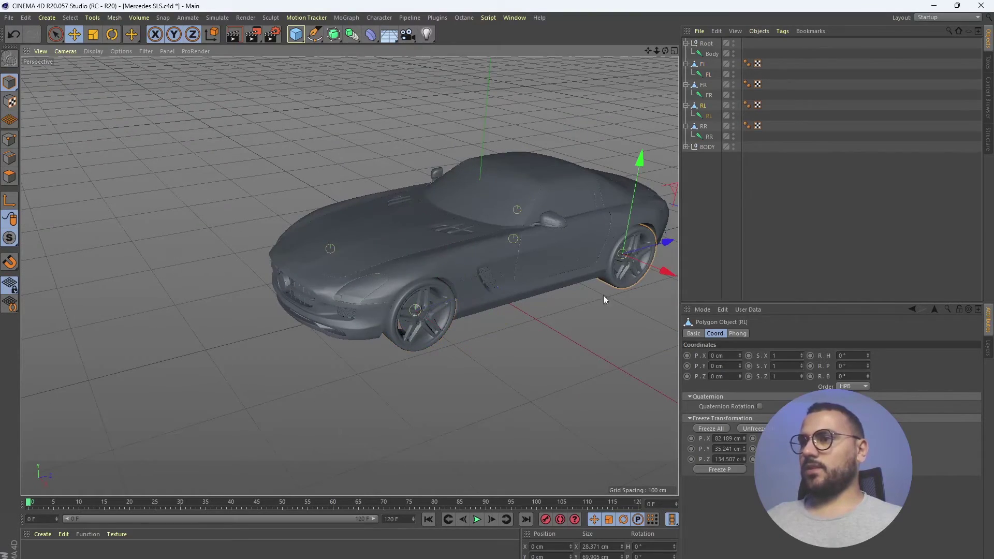
{"action": "left_click", "coordinate": [388, 338]}
{"action": "left_click_drag", "start_coordinate": [381, 275], "coordinate": [303, 297], "text": "alt"}
{"action": "middle_click_drag", "start_coordinate": [302, 297], "coordinate": [474, 277], "text": "alt"}
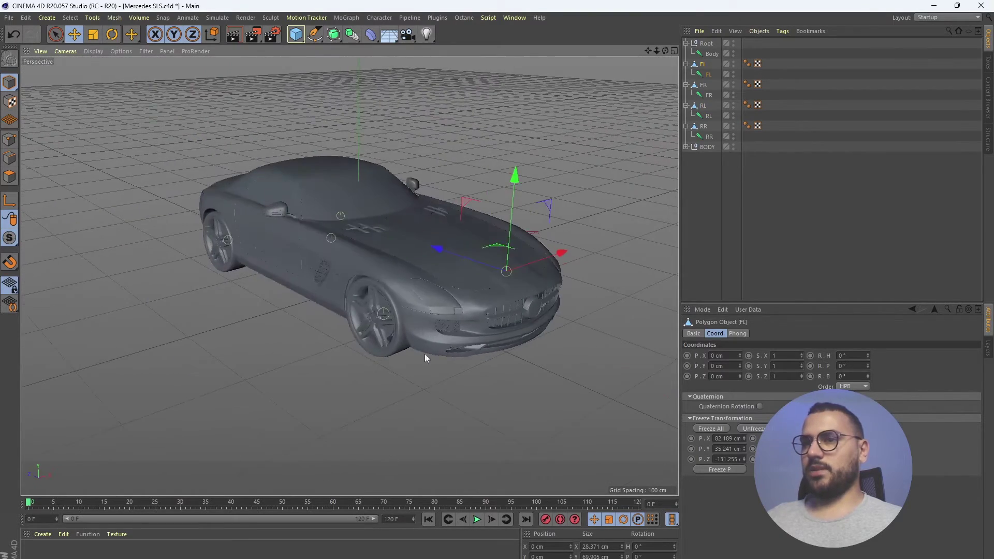
{"action": "left_click", "coordinate": [363, 342]}
{"action": "left_click_drag", "start_coordinate": [363, 341], "coordinate": [250, 281], "text": "alt"}
{"action": "middle_click_drag", "start_coordinate": [250, 280], "coordinate": [482, 273], "text": "alt"}
{"action": "left_click", "coordinate": [311, 331]}
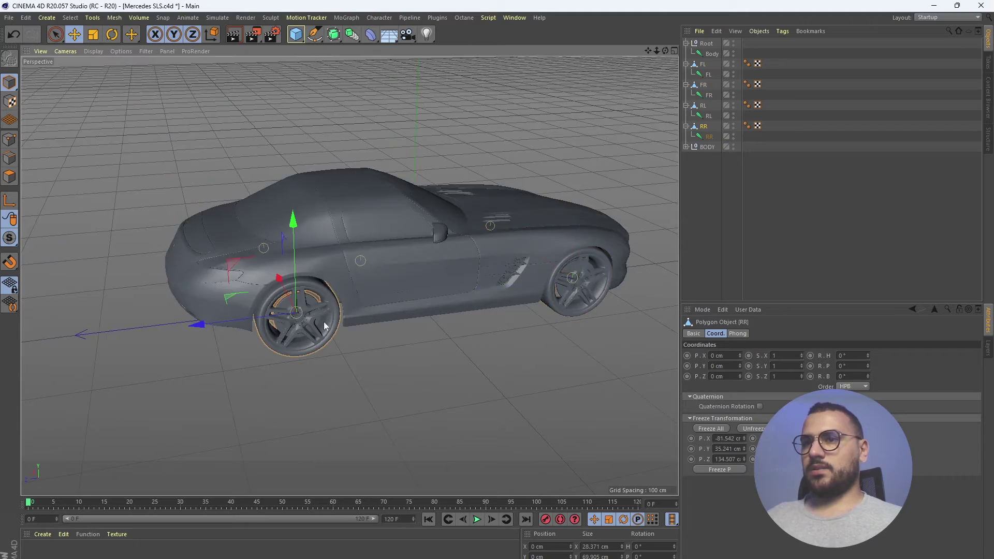
{"action": "left_click_drag", "start_coordinate": [324, 322], "coordinate": [349, 231], "text": "alt"}
{"action": "left_click", "coordinate": [706, 146]}
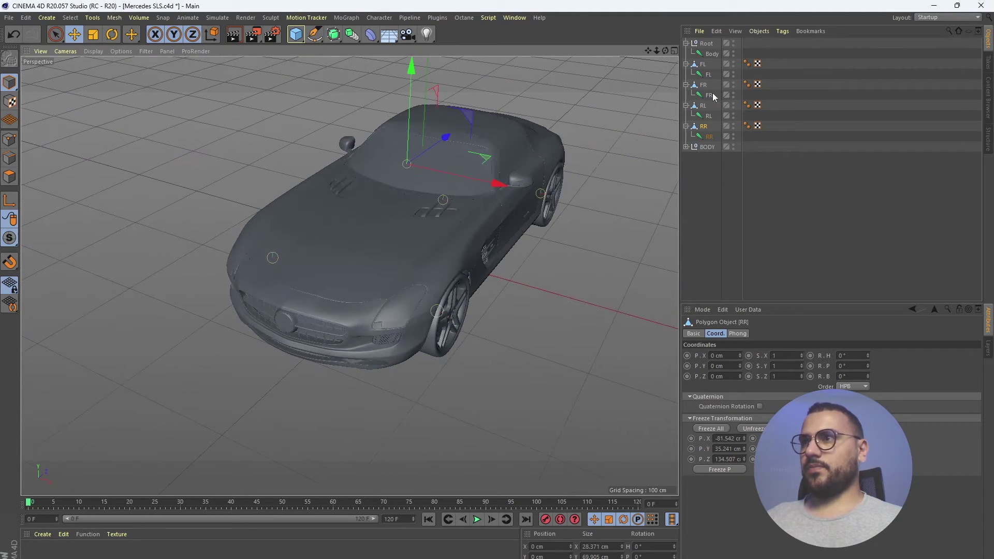
{"action": "left_click_drag", "start_coordinate": [579, 218], "coordinate": [439, 256], "text": "alt"}
Parent the FL, FR, RL and RR wheel joints under the Body joint in the Root hierarchy.
{"action": "left_click", "coordinate": [709, 137]}
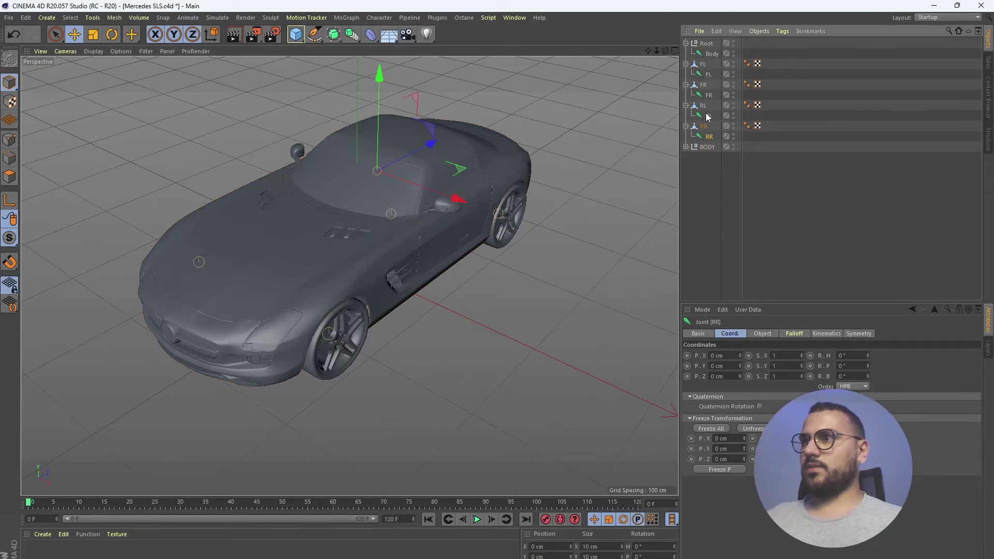
{"action": "left_click", "coordinate": [708, 117]}
{"action": "left_click", "coordinate": [707, 95]}
{"action": "left_click", "coordinate": [706, 76]}
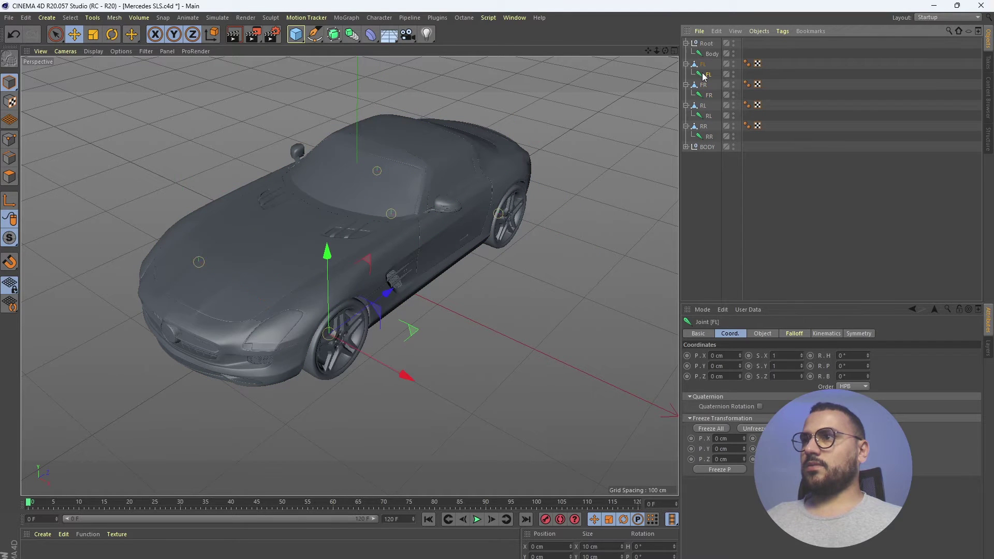
{"action": "left_click", "coordinate": [708, 96], "text": "ctrl"}
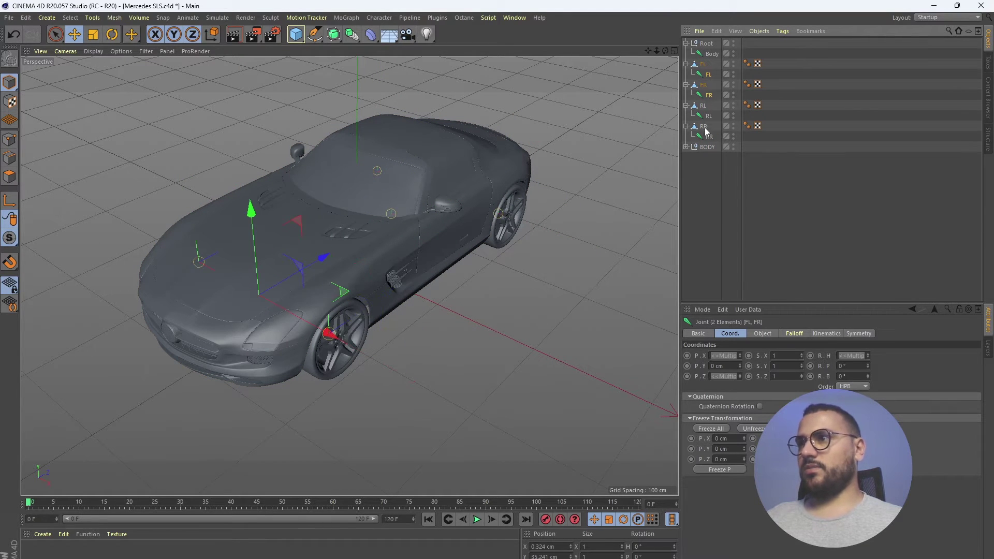
{"action": "left_click", "coordinate": [708, 117], "text": "ctrl"}
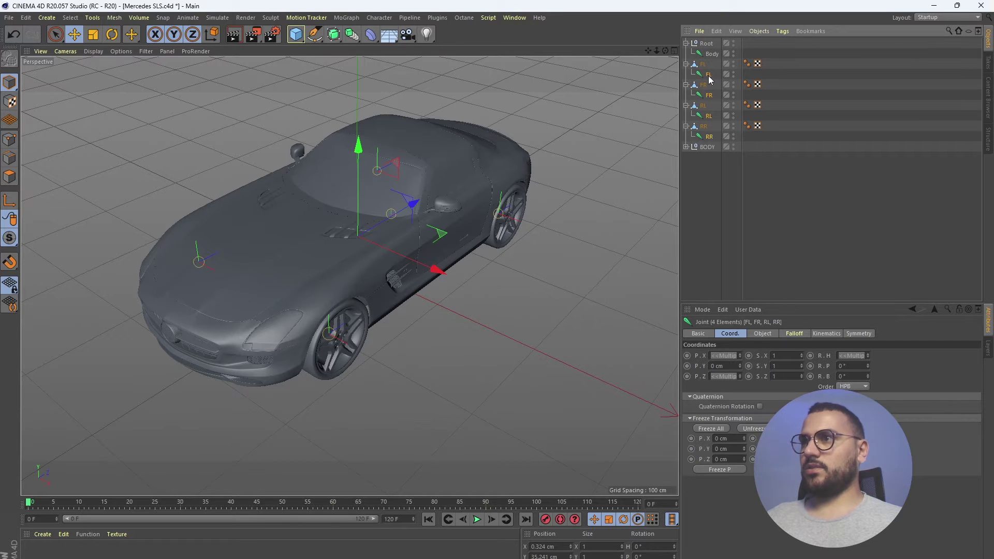
{"action": "left_click_drag", "start_coordinate": [714, 56], "coordinate": [713, 58]}
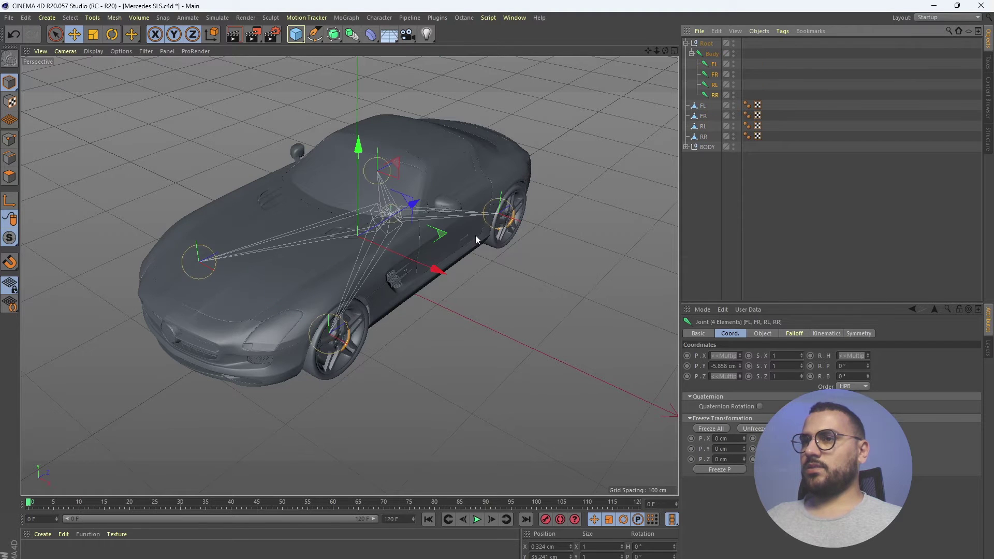
Bind all joints to all wheel and body-part meshes, excluding the Root and BODY nulls from the selection.
{"action": "left_click_drag", "start_coordinate": [476, 235], "coordinate": [349, 274], "text": "alt"}
{"action": "middle_click_drag", "start_coordinate": [453, 204], "coordinate": [444, 242], "text": "alt"}
{"action": "scroll", "coordinate": [435, 202], "scroll_direction": "up", "scroll_amount": 1}
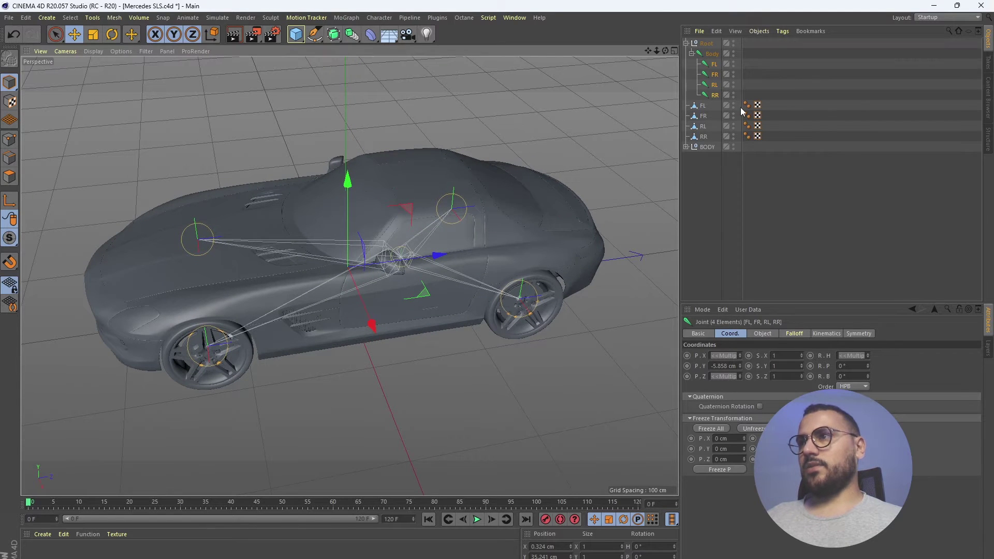
{"action": "key", "text": "ctrl+a"}
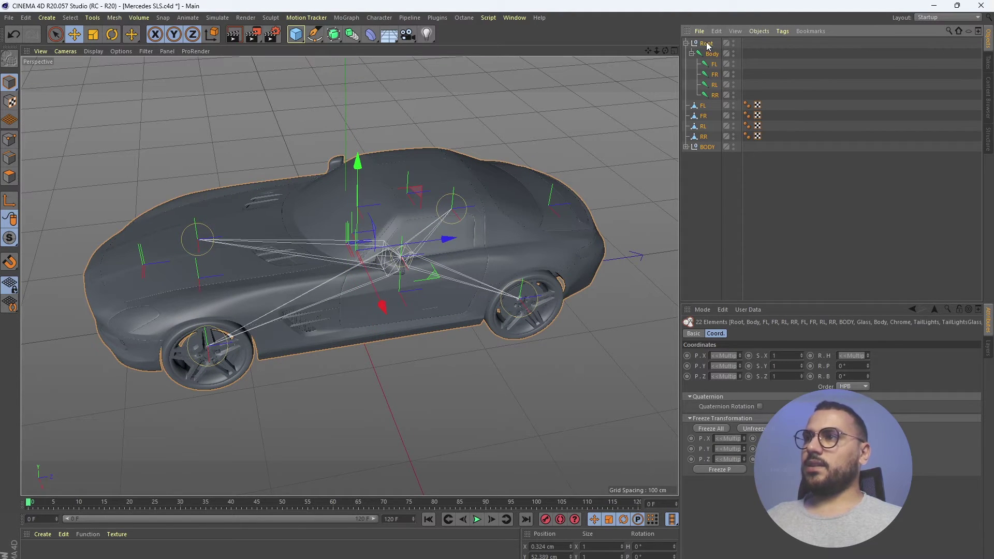
{"action": "left_click", "coordinate": [707, 44], "text": "ctrl"}
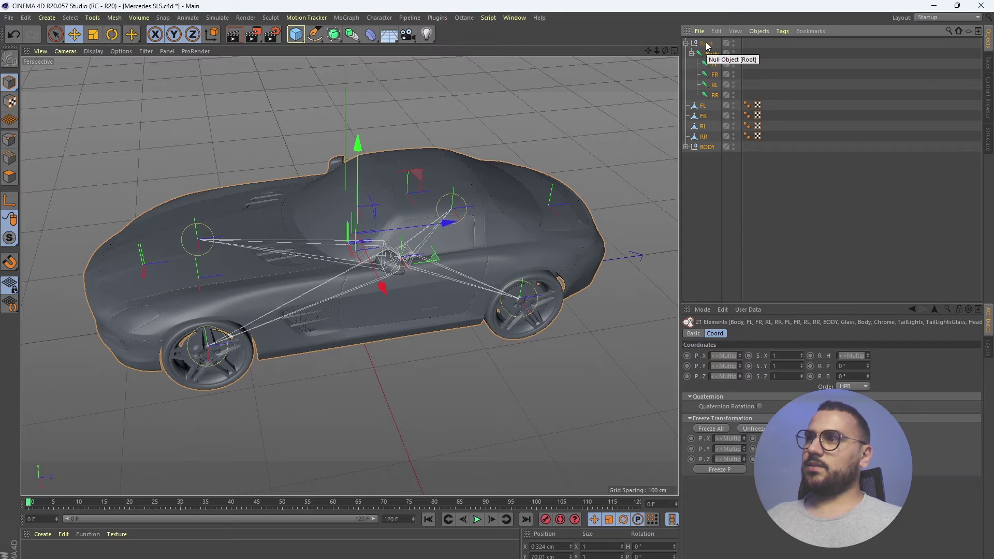
{"action": "left_click", "coordinate": [686, 147]}
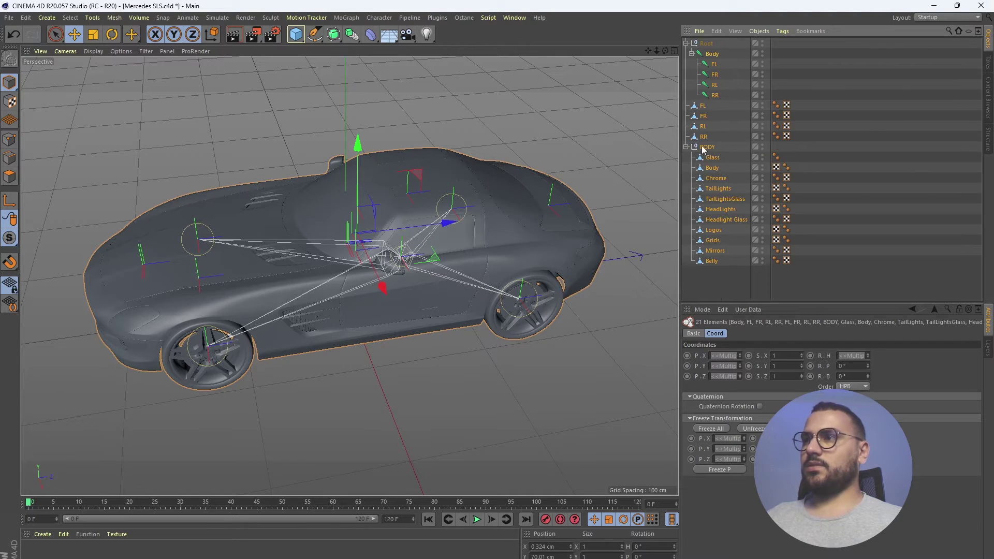
{"action": "left_click", "coordinate": [707, 147], "text": "ctrl"}
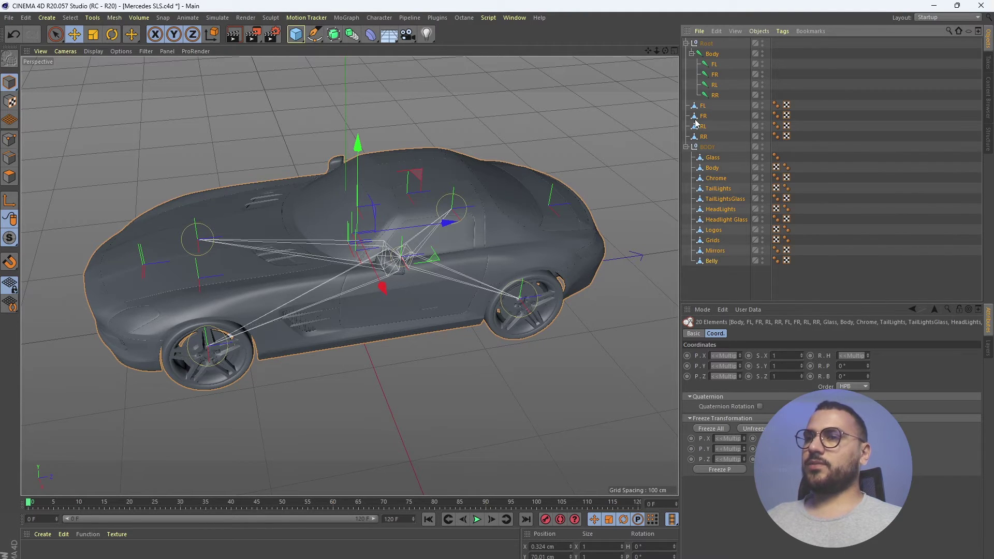
{"action": "left_click_drag", "start_coordinate": [413, 242], "coordinate": [452, 197], "text": "alt"}
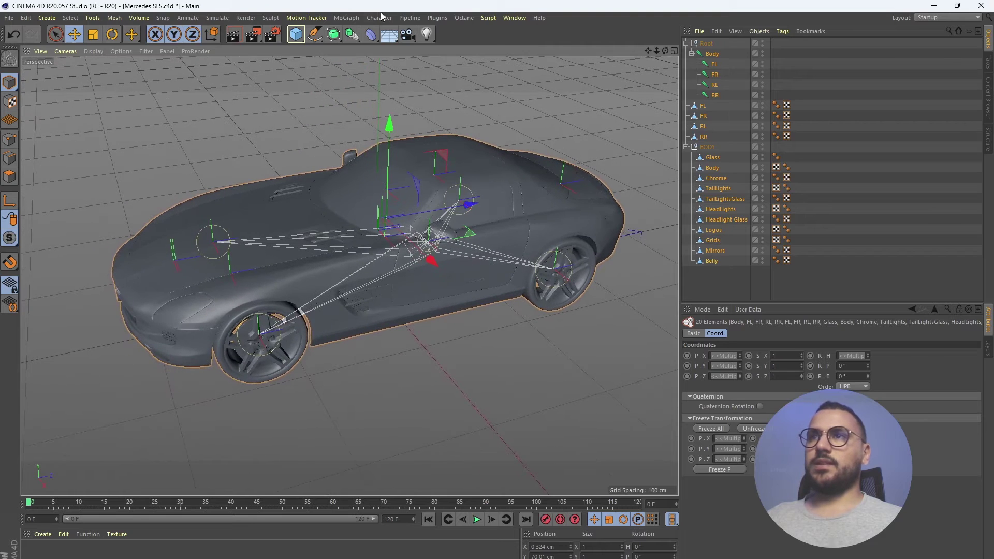
{"action": "left_click", "coordinate": [383, 18]}
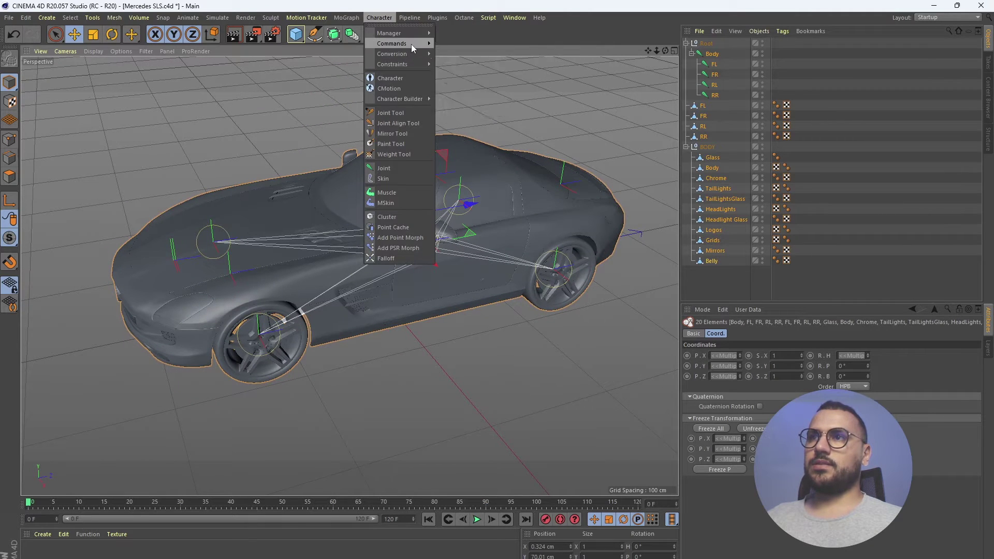
{"action": "mouse_move", "coordinate": [416, 46]}
{"action": "left_click", "coordinate": [464, 58]}
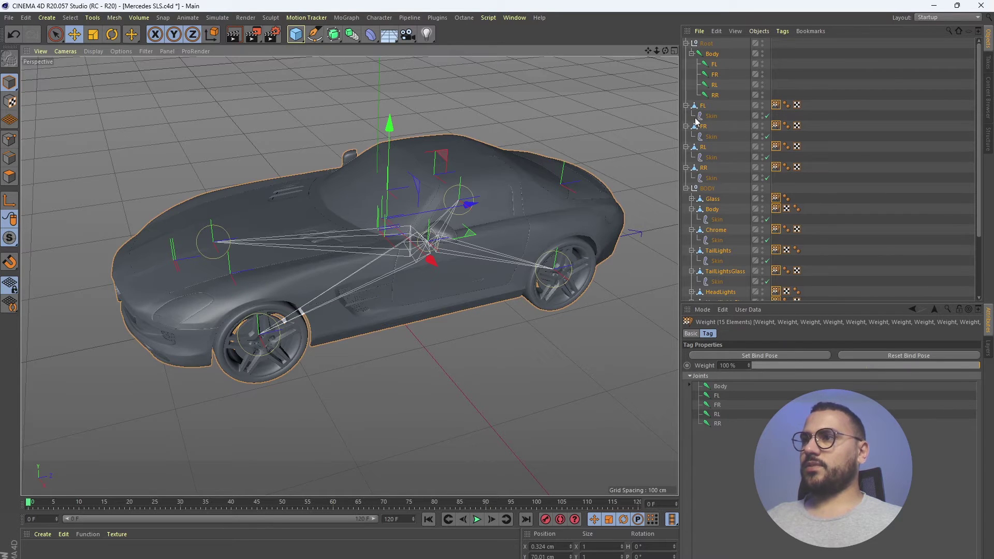
Review the Skin objects on the bound meshes and collapse the FL, FR, RL, RR and BODY hierarchies.
{"action": "scroll", "coordinate": [722, 128], "scroll_direction": "down", "scroll_amount": 3}
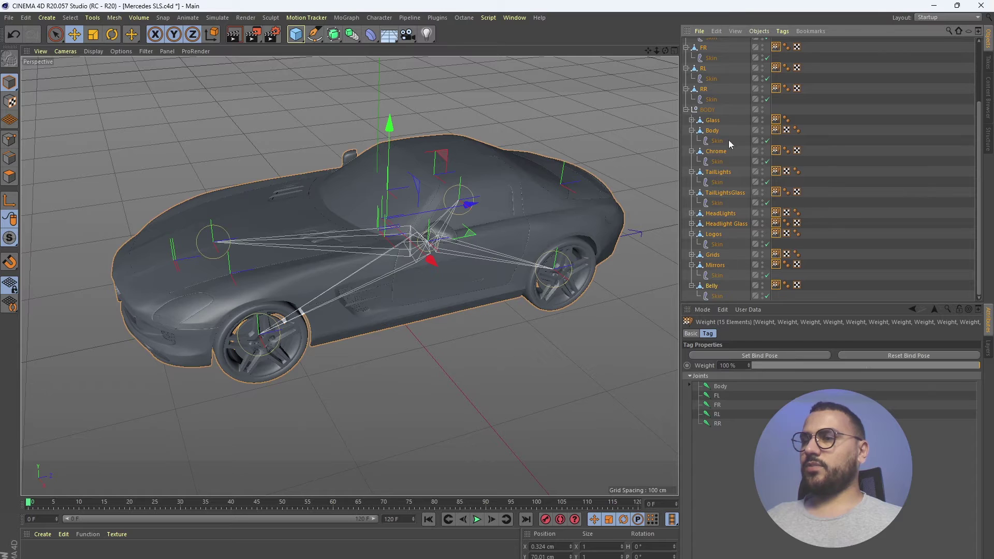
{"action": "scroll", "coordinate": [715, 156], "scroll_direction": "up", "scroll_amount": 3}
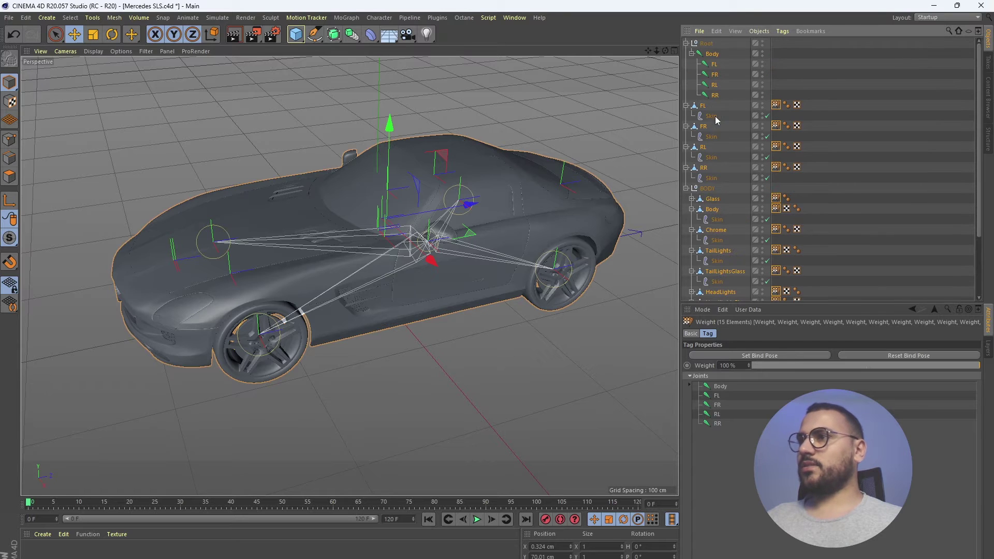
{"action": "left_click", "coordinate": [686, 106]}
{"action": "left_click", "coordinate": [687, 116]}
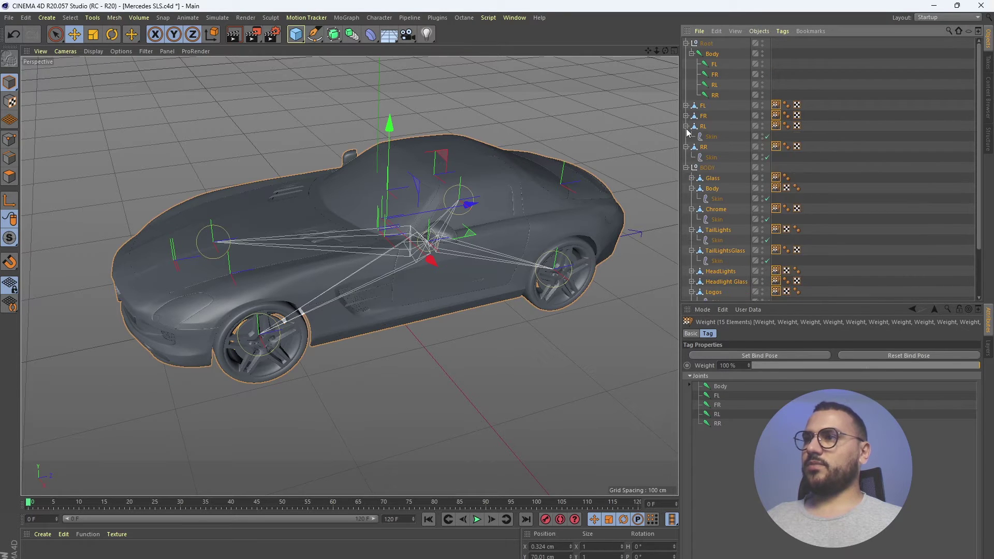
{"action": "left_click", "coordinate": [686, 126]}
{"action": "left_click", "coordinate": [686, 137]}
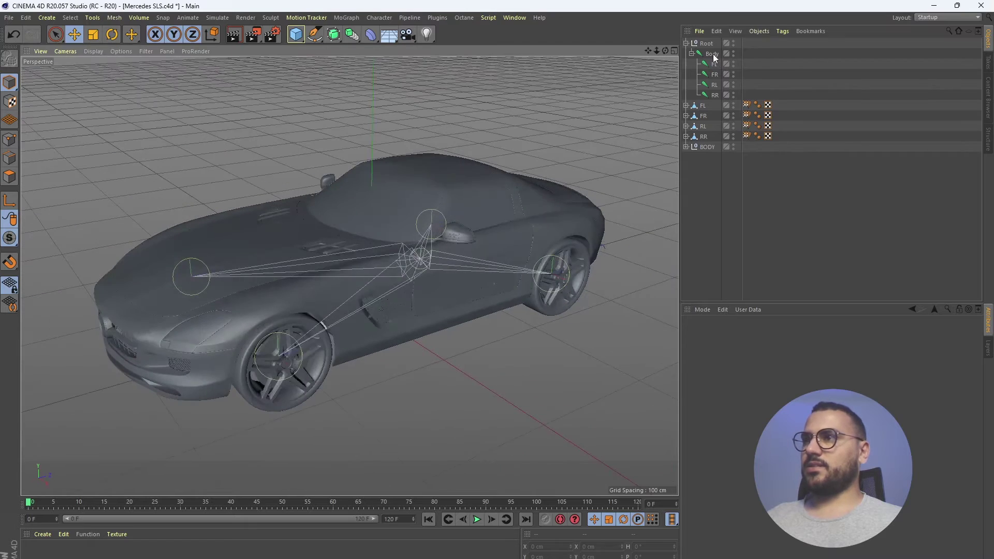
Isolate the FL wheel mesh in the viewport with Viewport Solo Single.
{"action": "left_click", "coordinate": [714, 64]}
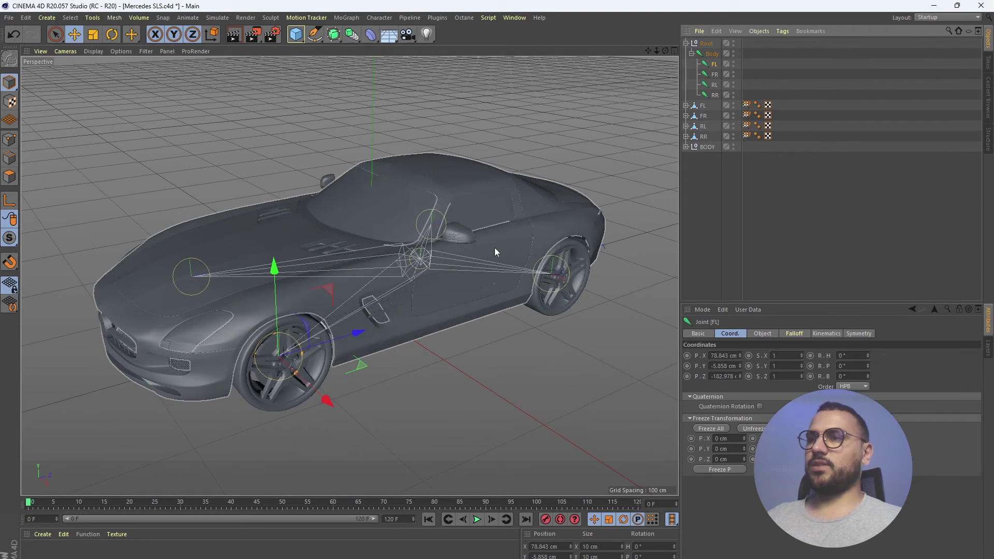
{"action": "left_click_drag", "start_coordinate": [496, 248], "coordinate": [364, 226], "text": "alt"}
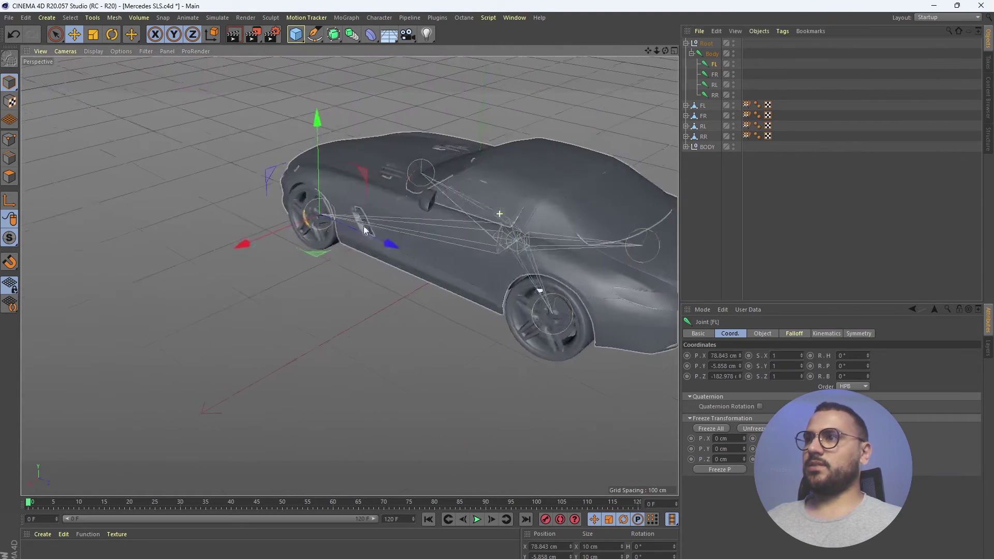
{"action": "left_click", "coordinate": [703, 105]}
{"action": "left_click", "coordinate": [10, 238]}
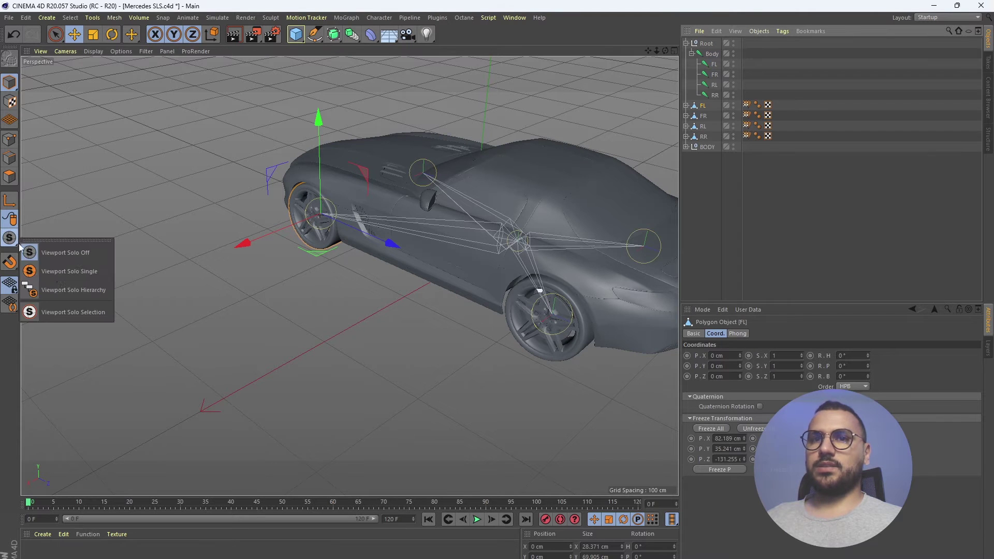
{"action": "left_click", "coordinate": [58, 271]}
{"action": "left_click_drag", "start_coordinate": [377, 190], "coordinate": [670, 114], "text": "alt"}
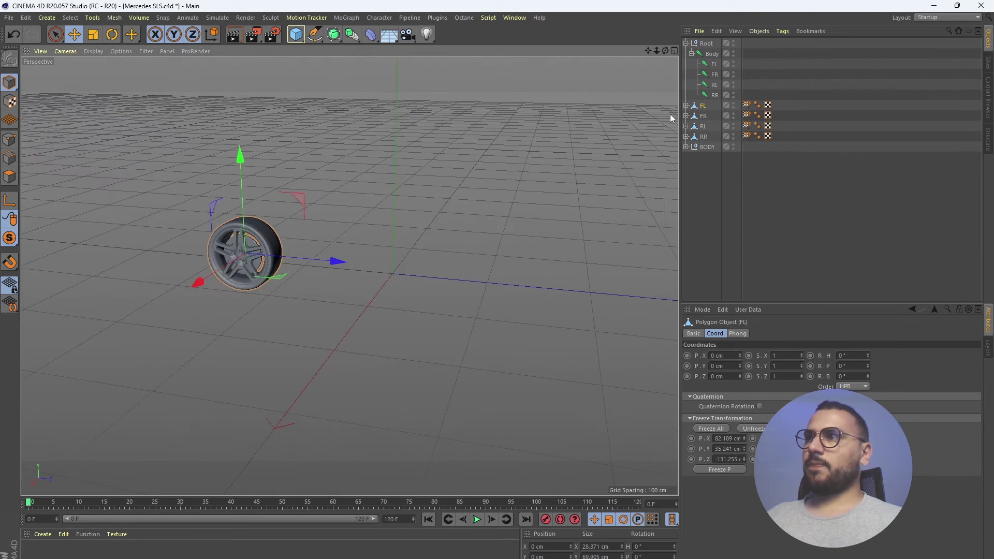
Activate the Weight Tool for the FL joint and turn off its Visible Only option.
{"action": "left_click", "coordinate": [714, 63]}
{"action": "scroll", "coordinate": [181, 252], "scroll_direction": "up", "scroll_amount": 6}
{"action": "left_click_drag", "start_coordinate": [362, 212], "coordinate": [297, 225], "text": "alt"}
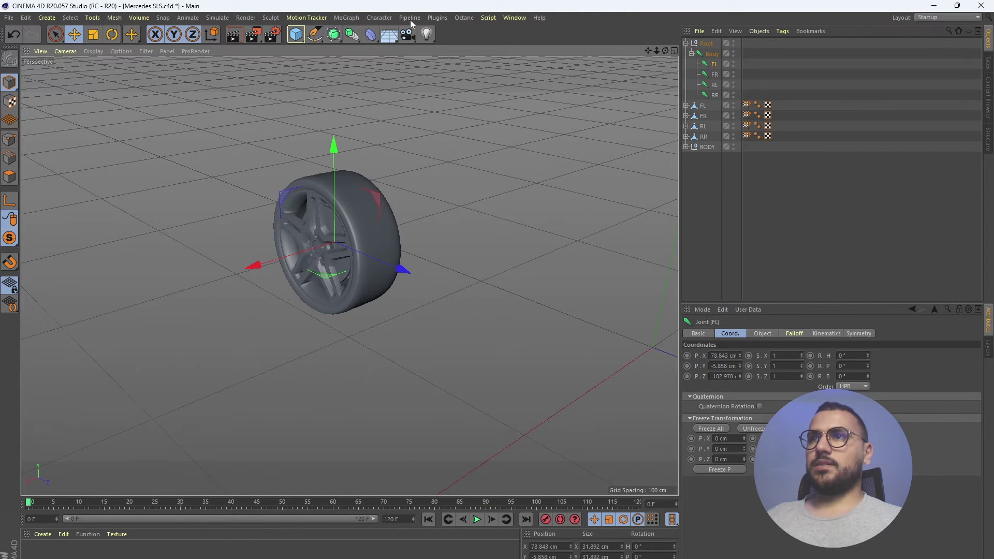
{"action": "left_click", "coordinate": [378, 17]}
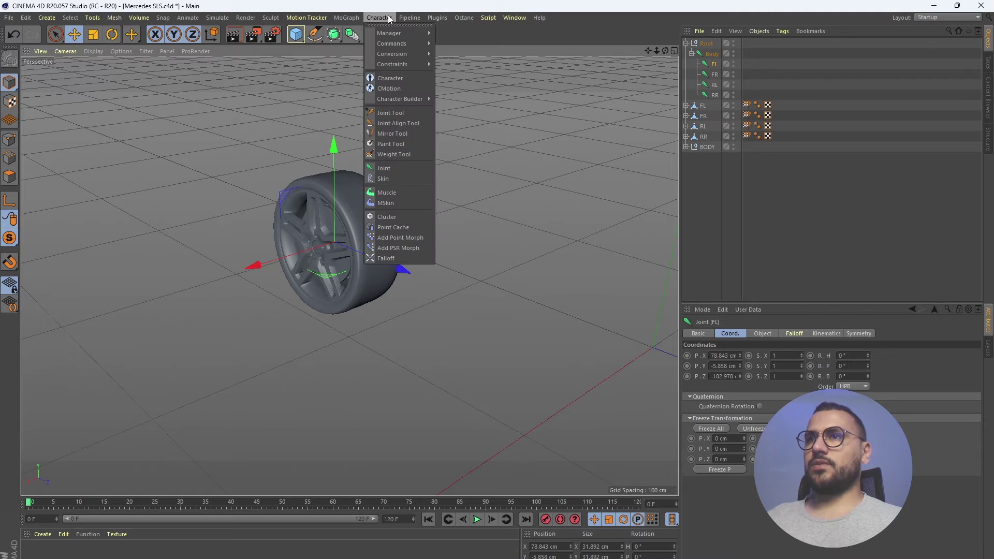
{"action": "left_click", "coordinate": [409, 154]}
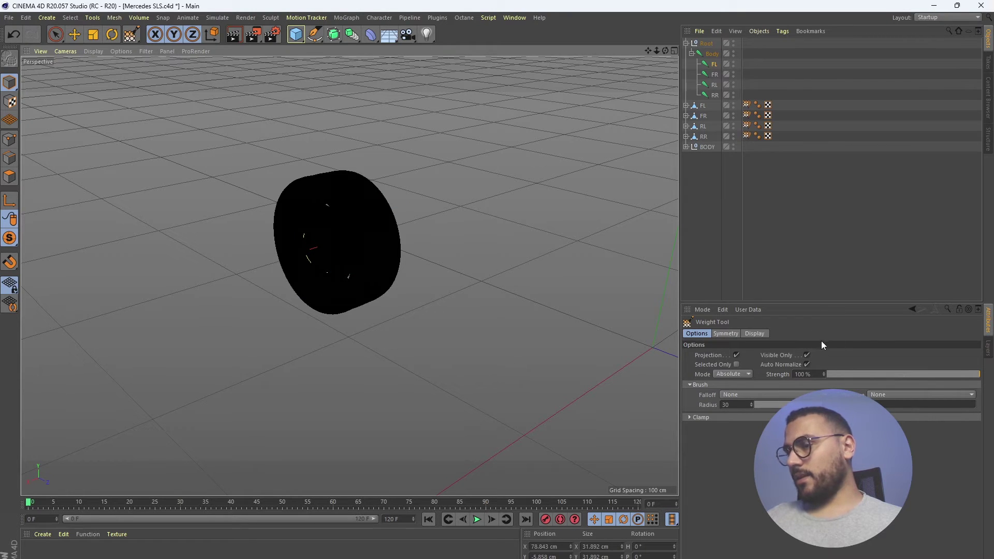
{"action": "left_click", "coordinate": [808, 355]}
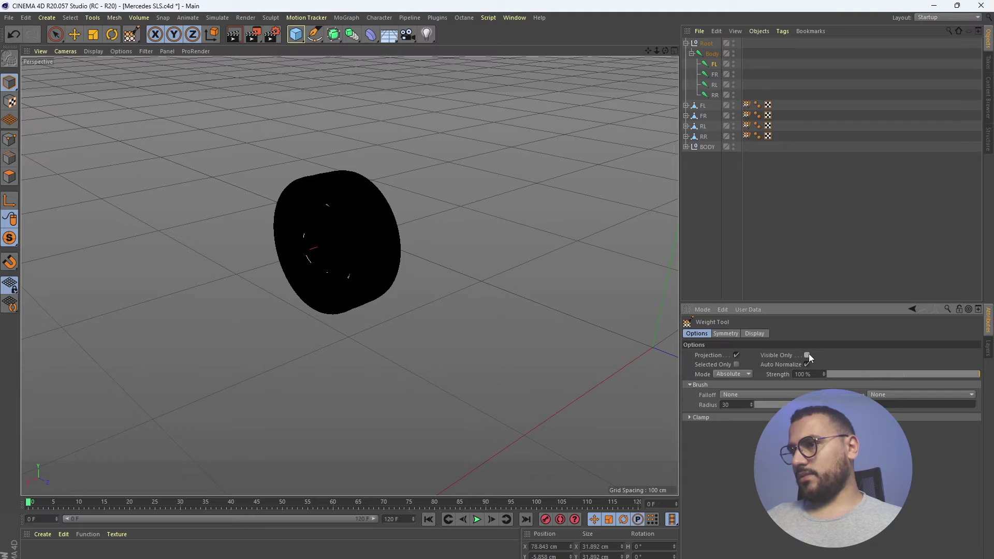
{"action": "scroll", "coordinate": [340, 261], "scroll_direction": "down", "scroll_amount": 5}
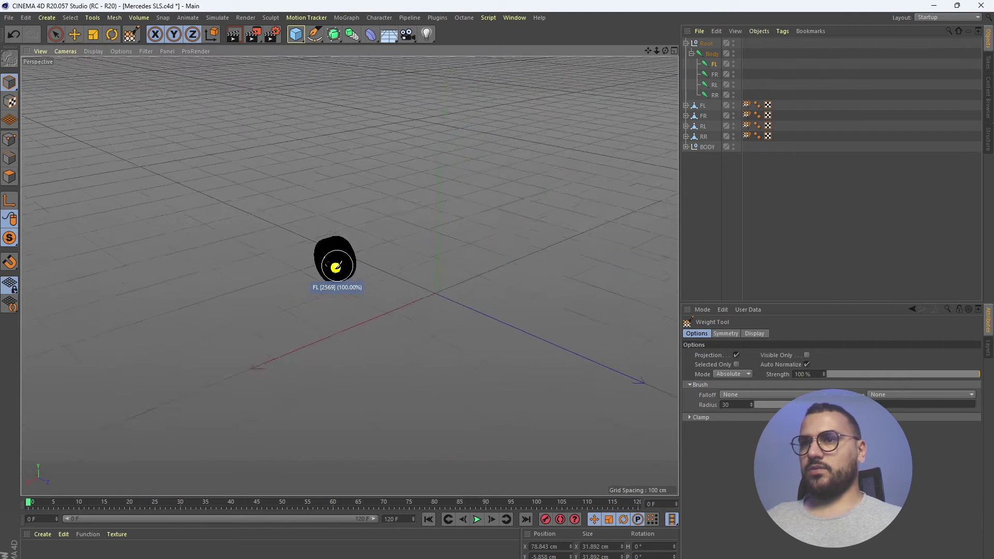
{"action": "scroll", "coordinate": [336, 265], "scroll_direction": "down", "scroll_amount": 5}
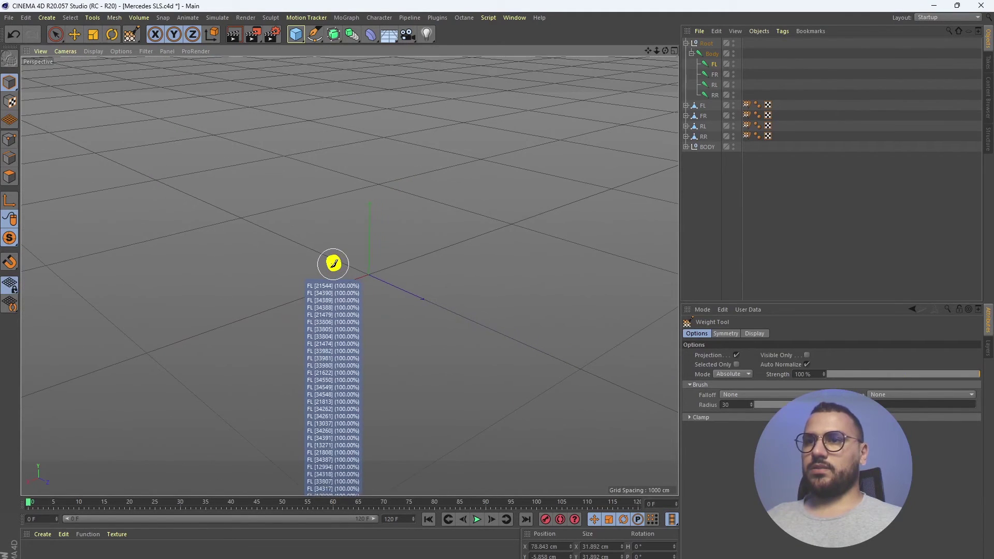
{"action": "scroll", "coordinate": [331, 265], "scroll_direction": "down", "scroll_amount": 3}
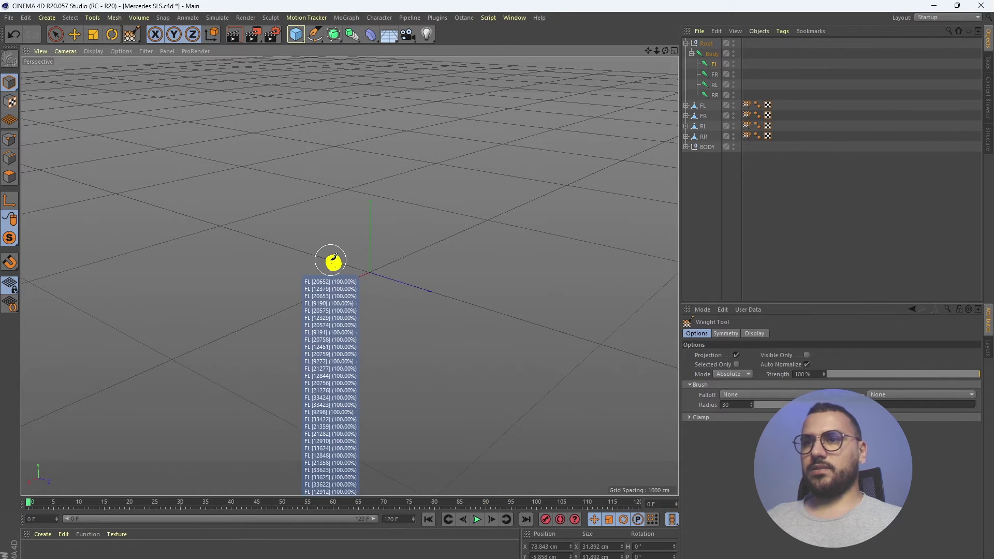
{"action": "scroll", "coordinate": [335, 260], "scroll_direction": "up", "scroll_amount": 4}
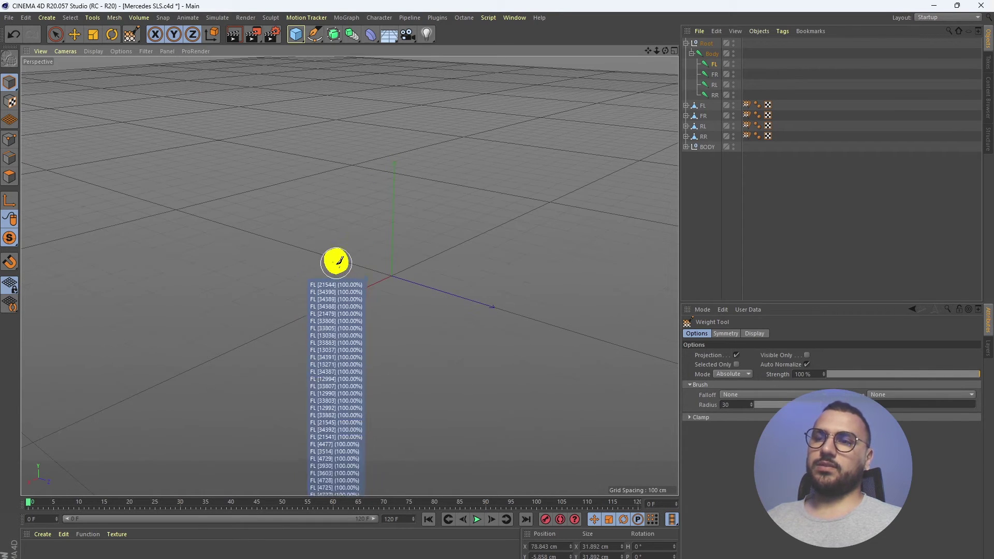
{"action": "scroll", "coordinate": [337, 262], "scroll_direction": "up", "scroll_amount": 5}
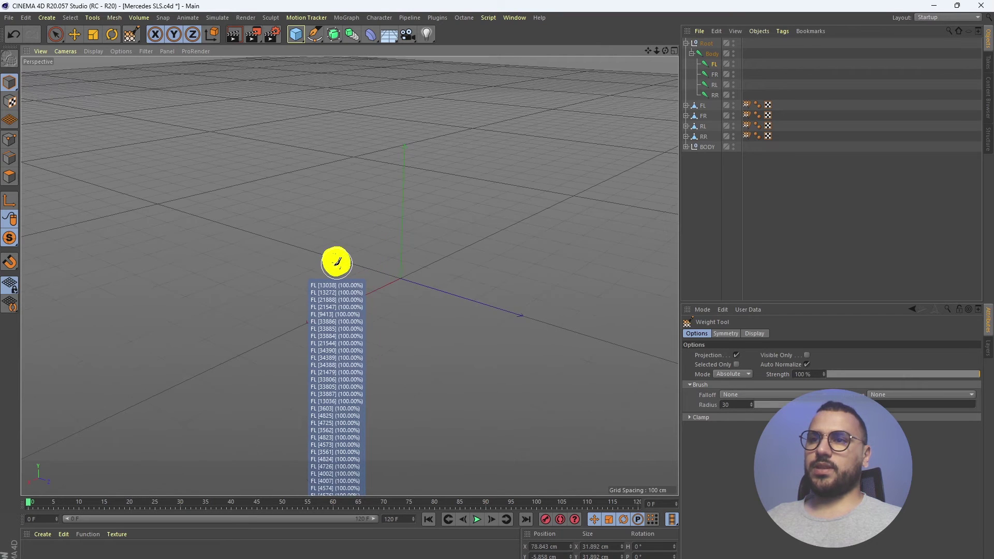
{"action": "scroll", "coordinate": [336, 263], "scroll_direction": "up", "scroll_amount": 3}
{"action": "mouse_move", "coordinate": [351, 246]}
{"action": "left_mouse_down"}
{"action": "mouse_move", "coordinate": [357, 267]}
{"action": "mouse_move", "coordinate": [368, 239]}
{"action": "mouse_move", "coordinate": [378, 288]}
{"action": "left_mouse_up"}
{"action": "key", "text": "ctrl+z"}
Paint the FL joint's weight over the entire isolated FL wheel at 100% strength, covering its near and far sides.
{"action": "scroll", "coordinate": [351, 253], "scroll_direction": "down", "scroll_amount": 8}
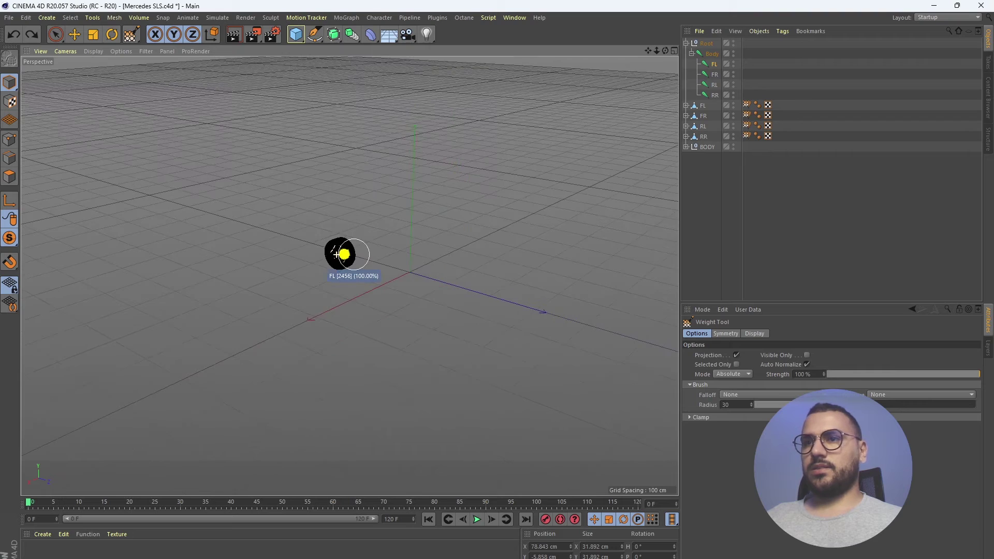
{"action": "scroll", "coordinate": [337, 255], "scroll_direction": "down", "scroll_amount": 3}
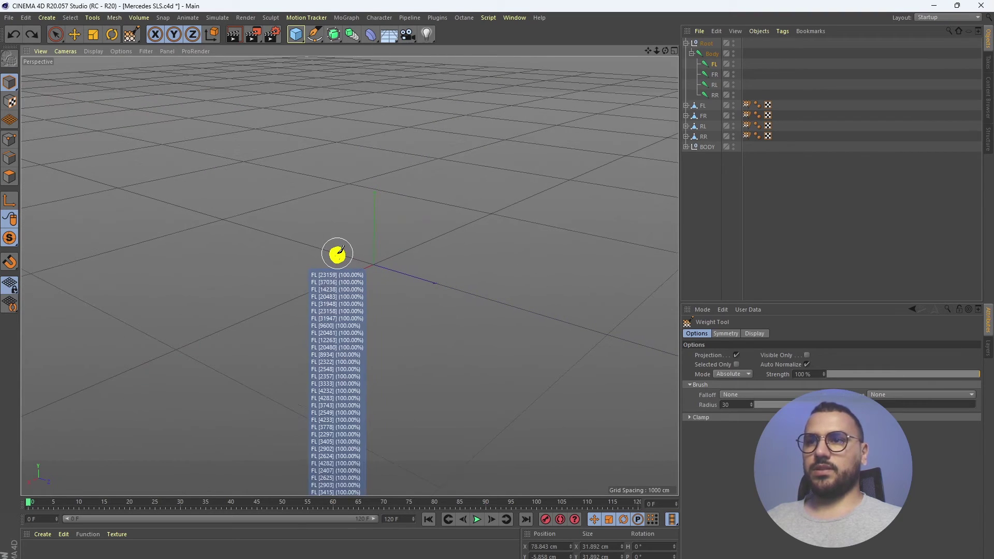
{"action": "scroll", "coordinate": [338, 255], "scroll_direction": "up", "scroll_amount": 6}
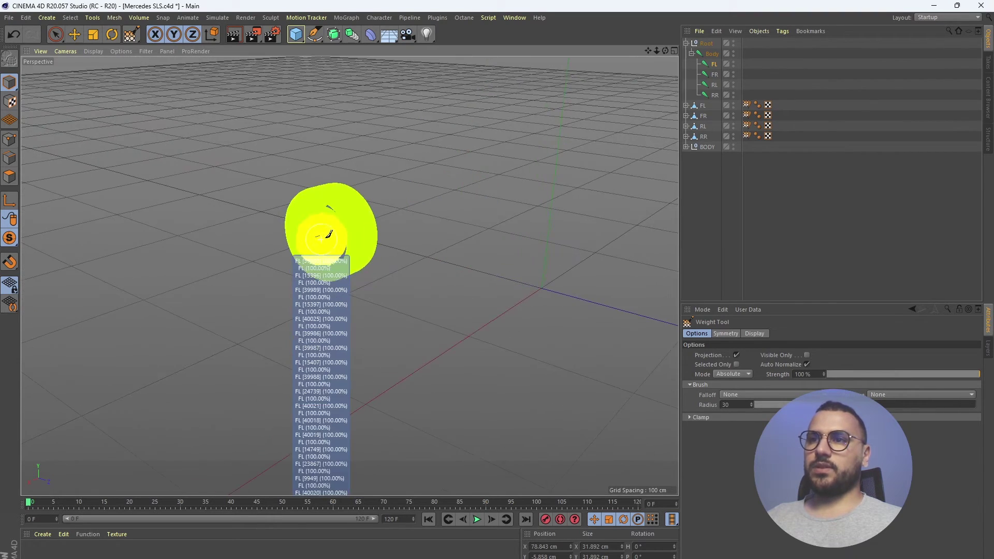
{"action": "left_click_drag", "start_coordinate": [360, 222], "coordinate": [331, 237], "text": "alt"}
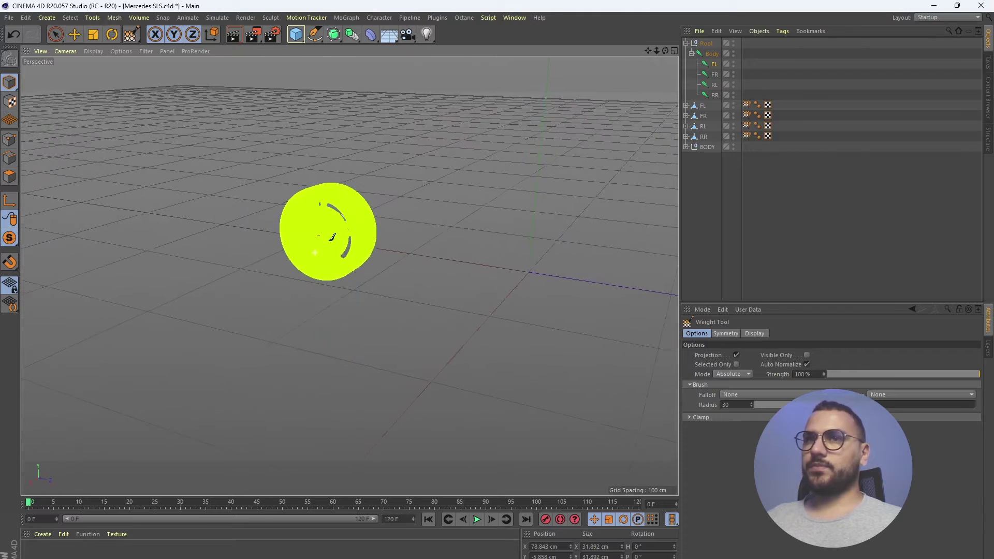
Turn off Viewport Solo, test the FL joint's binding by moving it vertically with the Move tool, and undo the move.
{"action": "left_click", "coordinate": [77, 35]}
{"action": "left_click_drag", "start_coordinate": [11, 241], "coordinate": [50, 254]}
{"action": "left_click", "coordinate": [713, 66]}
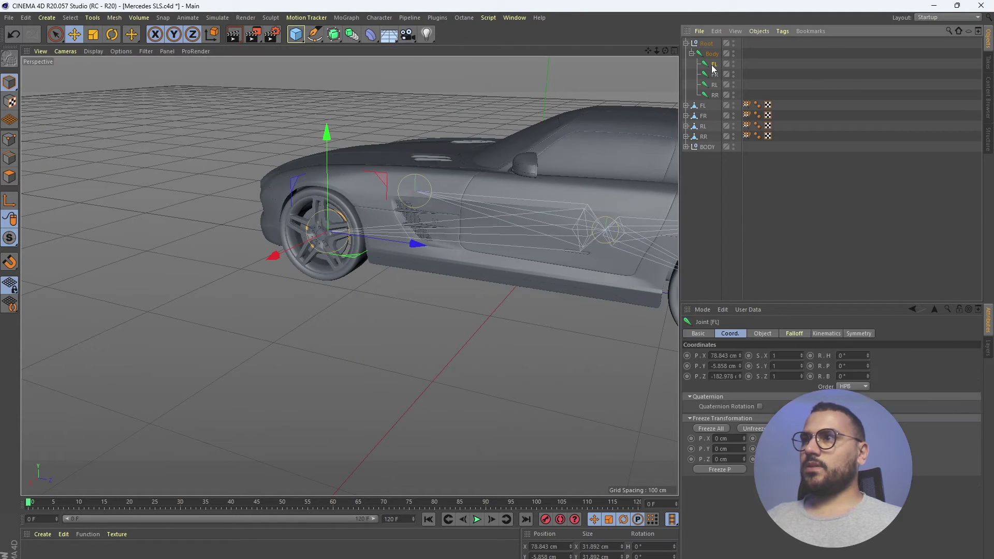
{"action": "left_click_drag", "start_coordinate": [334, 137], "coordinate": [318, 173]}
{"action": "left_click_drag", "start_coordinate": [322, 216], "coordinate": [328, 165]}
{"action": "key", "text": "ctrl+z"}
Isolate the FR wheel mesh in the viewport with Viewport Solo Single.
{"action": "left_click_drag", "start_coordinate": [328, 212], "coordinate": [464, 208], "text": "alt"}
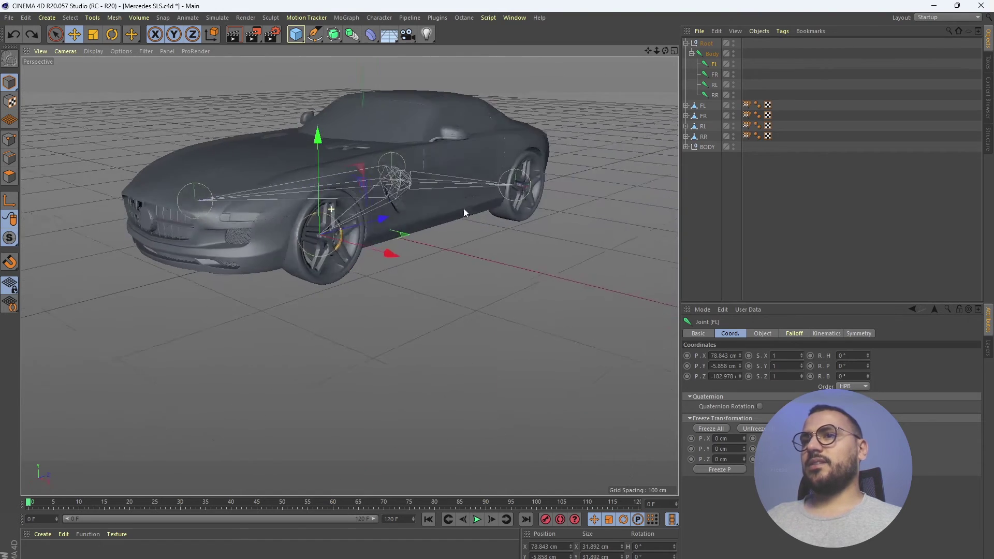
{"action": "middle_click_drag", "start_coordinate": [350, 192], "coordinate": [389, 253], "text": "alt"}
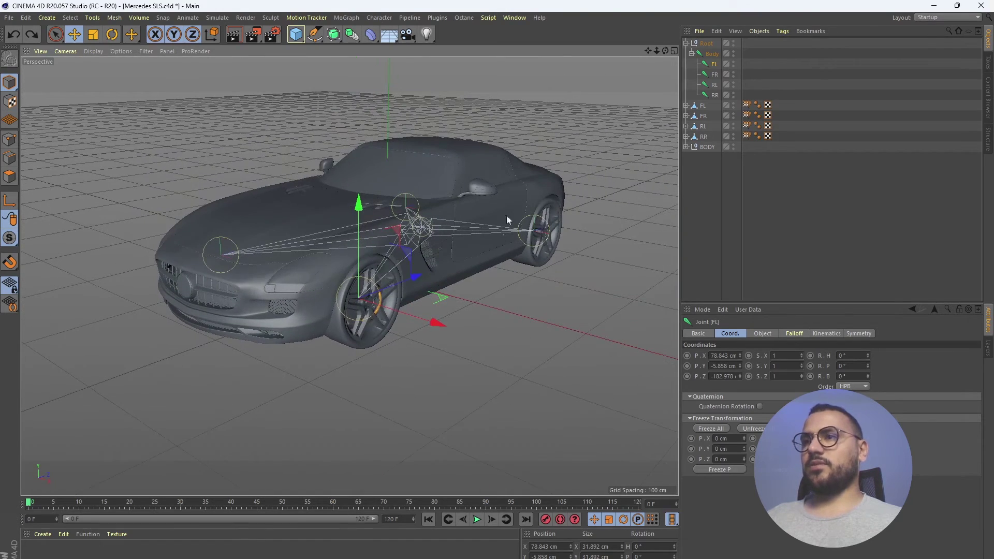
{"action": "left_click_drag", "start_coordinate": [564, 223], "coordinate": [425, 241], "text": "alt"}
{"action": "left_click", "coordinate": [703, 120]}
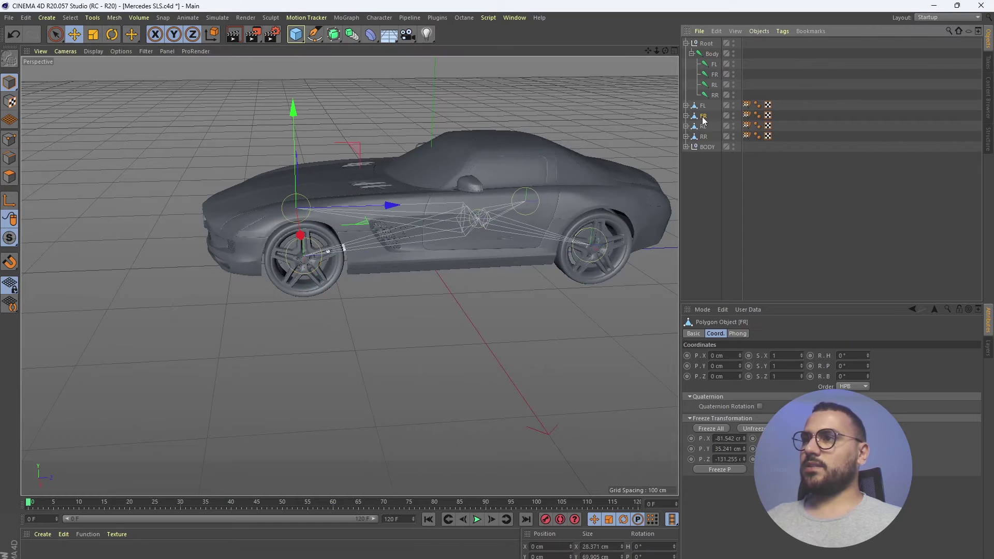
{"action": "left_click_drag", "start_coordinate": [604, 156], "coordinate": [32, 169], "text": "alt"}
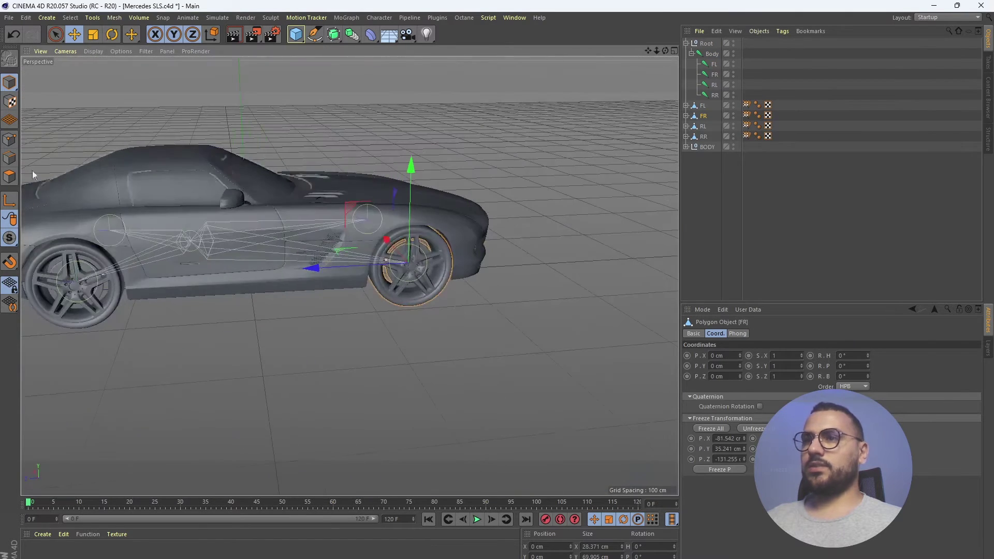
{"action": "left_click_drag", "start_coordinate": [10, 238], "coordinate": [42, 273]}
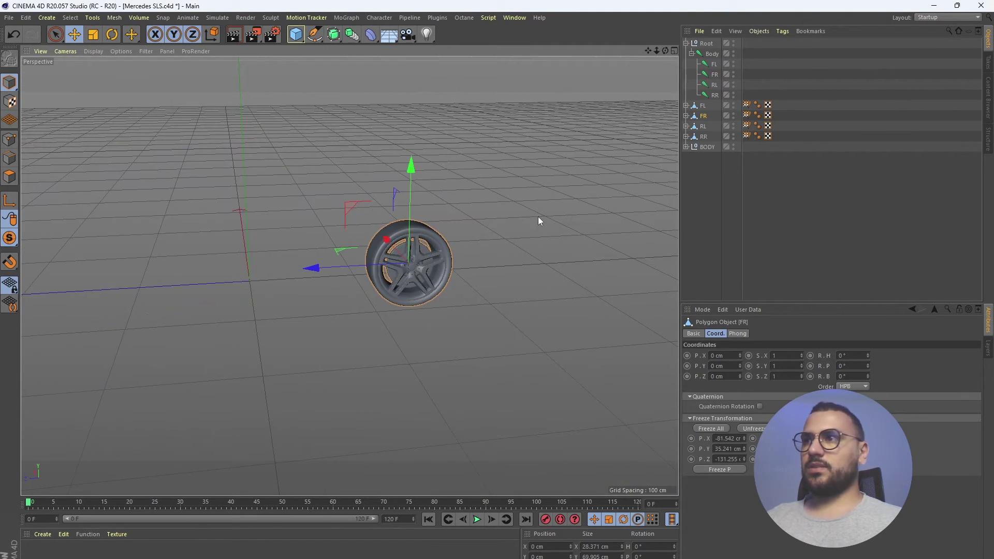
Paint the FR joint's weight over the entire isolated FR wheel with the Weight Tool at 100% strength.
{"action": "left_click", "coordinate": [715, 76]}
{"action": "left_click_drag", "start_coordinate": [405, 322], "coordinate": [404, 270], "text": "alt"}
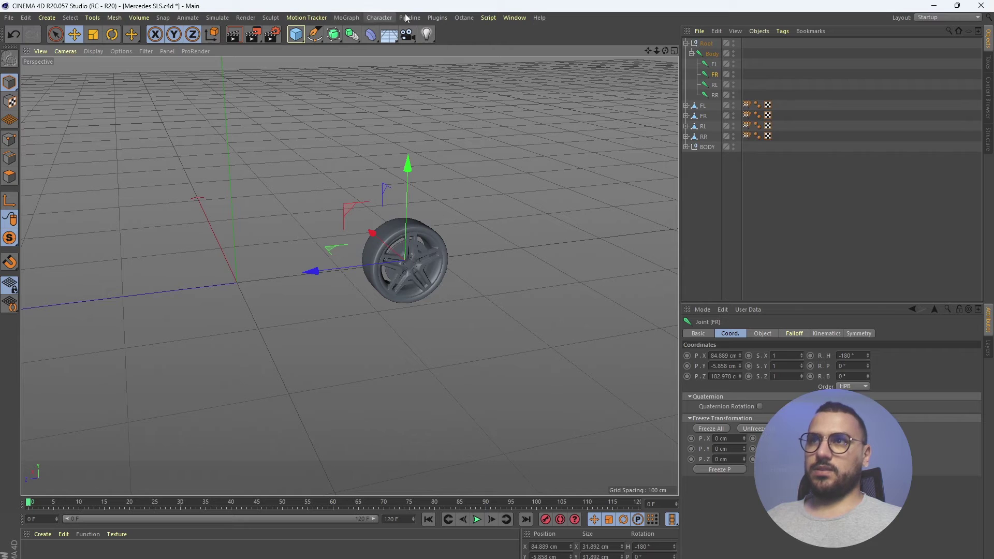
{"action": "left_click", "coordinate": [378, 17]}
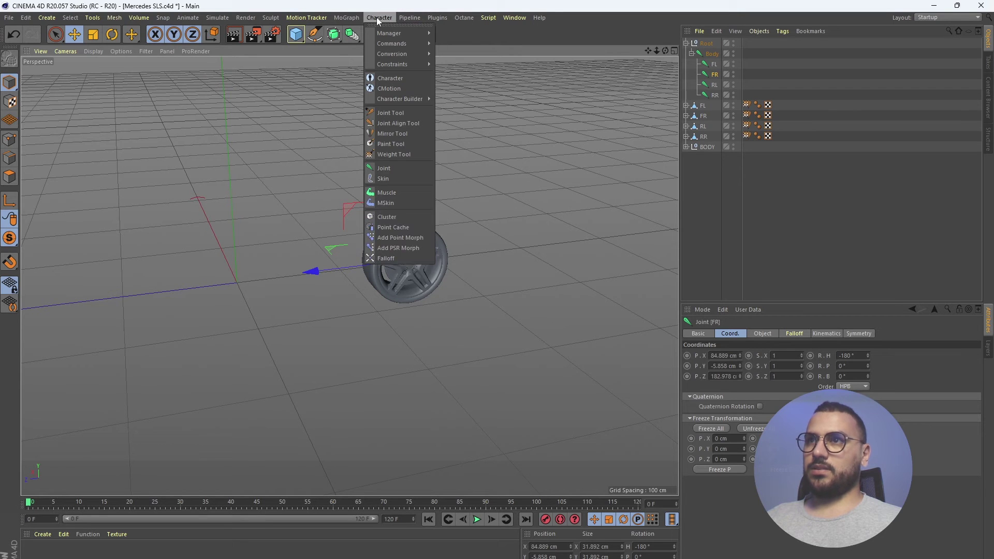
{"action": "left_click", "coordinate": [402, 154]}
{"action": "scroll", "coordinate": [405, 265], "scroll_direction": "up", "scroll_amount": 5}
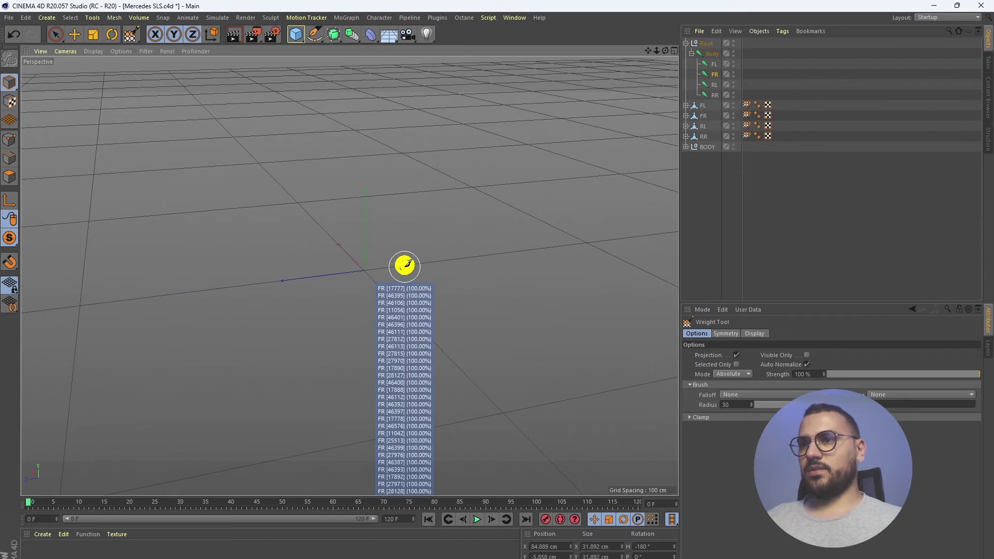
{"action": "left_click", "coordinate": [404, 266]}
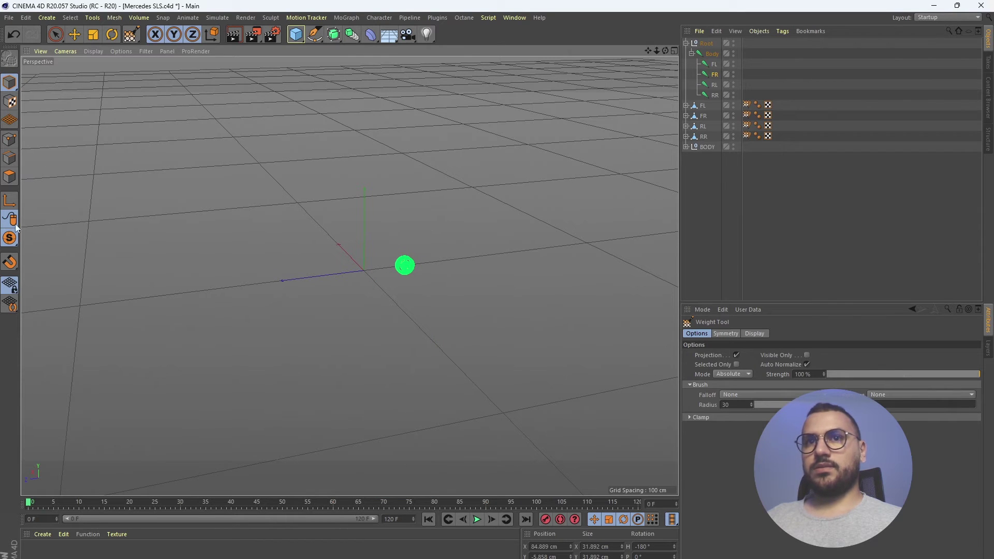
Turn off Viewport Solo, test the FR joint's binding by moving it downward with the Move tool, and undo the move.
{"action": "left_click_drag", "start_coordinate": [16, 227], "coordinate": [52, 254]}
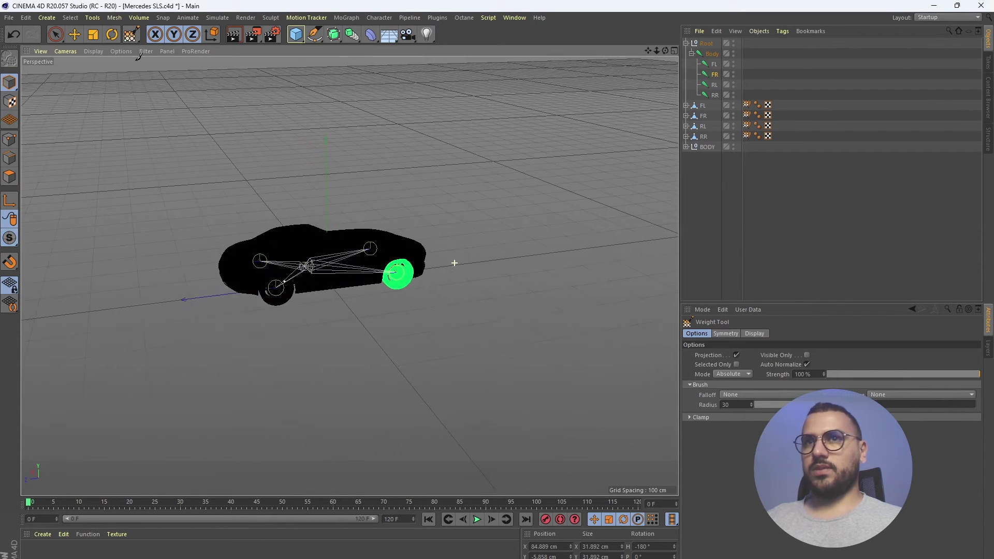
{"action": "left_click", "coordinate": [75, 35]}
{"action": "scroll", "coordinate": [431, 281], "scroll_direction": "up", "scroll_amount": 6}
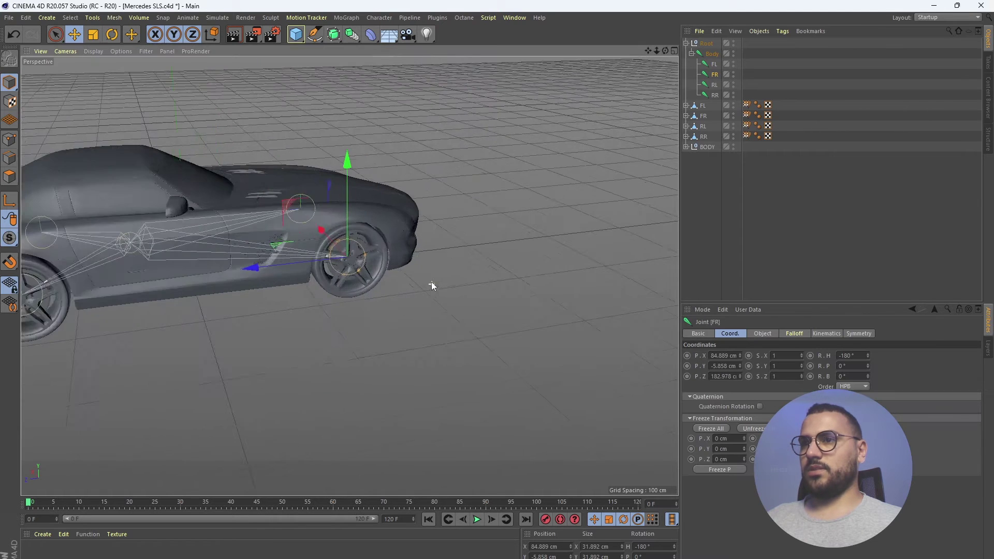
{"action": "left_click_drag", "start_coordinate": [331, 206], "coordinate": [324, 338]}
{"action": "key", "text": "ctrl+z"}
Isolate the RL wheel mesh in the viewport with Viewport Solo Single.
{"action": "right_click_drag", "start_coordinate": [575, 211], "coordinate": [282, 235], "text": "alt"}
{"action": "scroll", "coordinate": [281, 235], "scroll_direction": "up", "scroll_amount": 3}
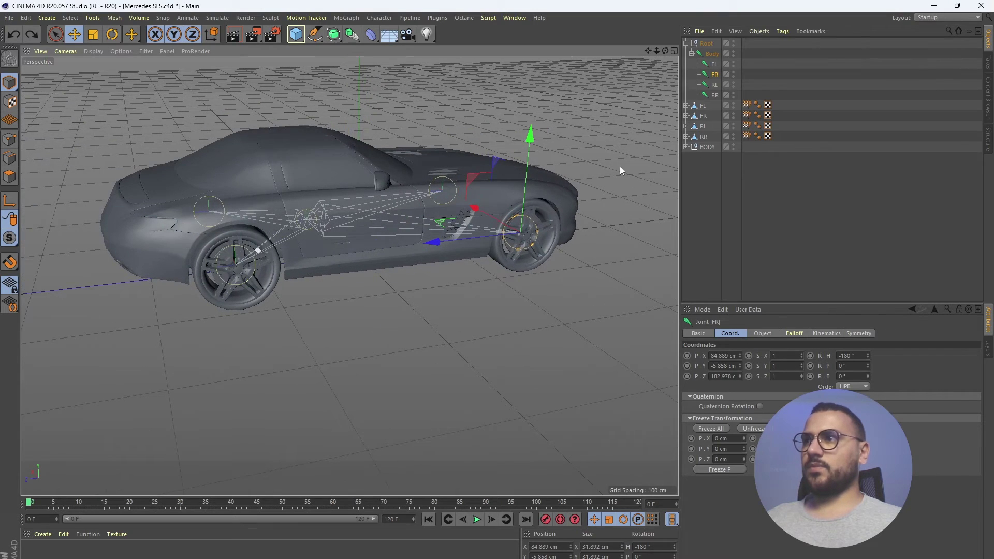
{"action": "left_click", "coordinate": [705, 126]}
{"action": "left_click_drag", "start_coordinate": [254, 262], "coordinate": [596, 208], "text": "alt"}
{"action": "scroll", "coordinate": [596, 212], "scroll_direction": "down", "scroll_amount": 5}
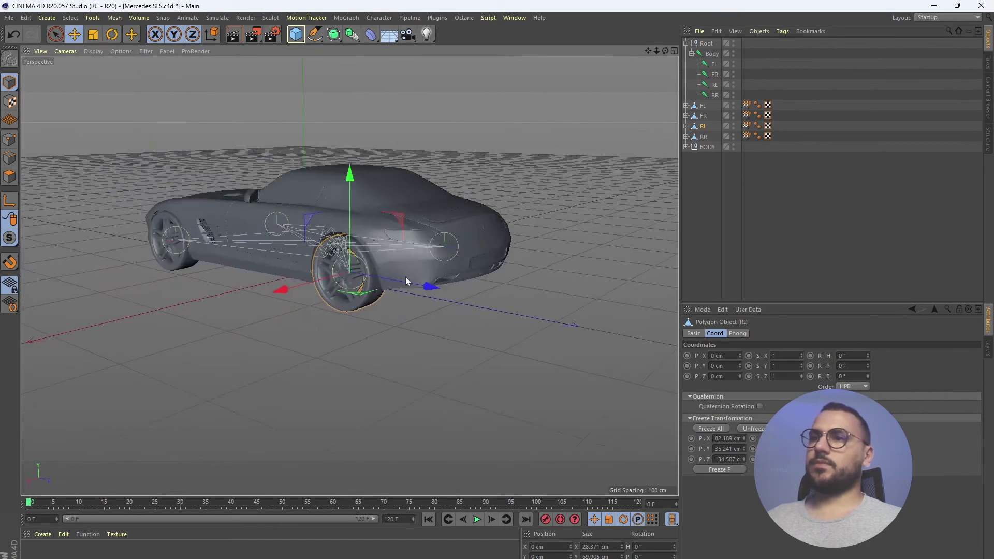
{"action": "scroll", "coordinate": [363, 224], "scroll_direction": "up", "scroll_amount": 2}
{"action": "left_click_drag", "start_coordinate": [13, 240], "coordinate": [55, 272]}
Paint the RL joint's weight over the entire isolated RL wheel with the Weight Tool at 100% strength.
{"action": "left_click", "coordinate": [714, 84]}
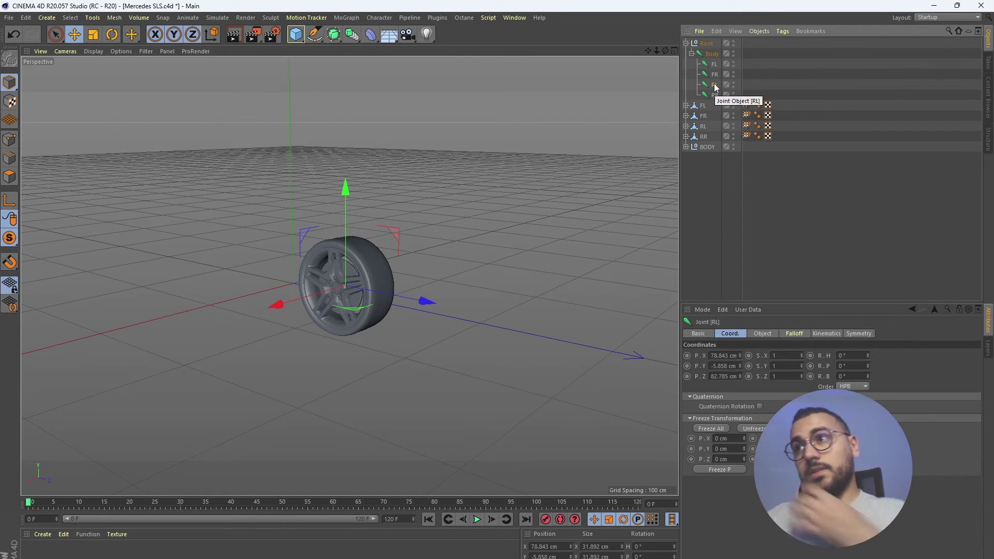
{"action": "left_click", "coordinate": [702, 130]}
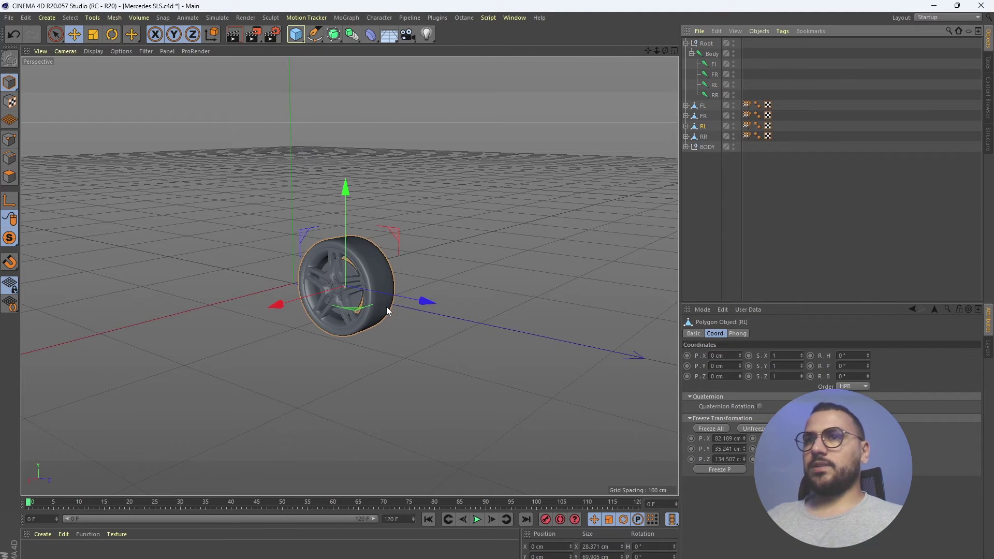
{"action": "left_click", "coordinate": [712, 85]}
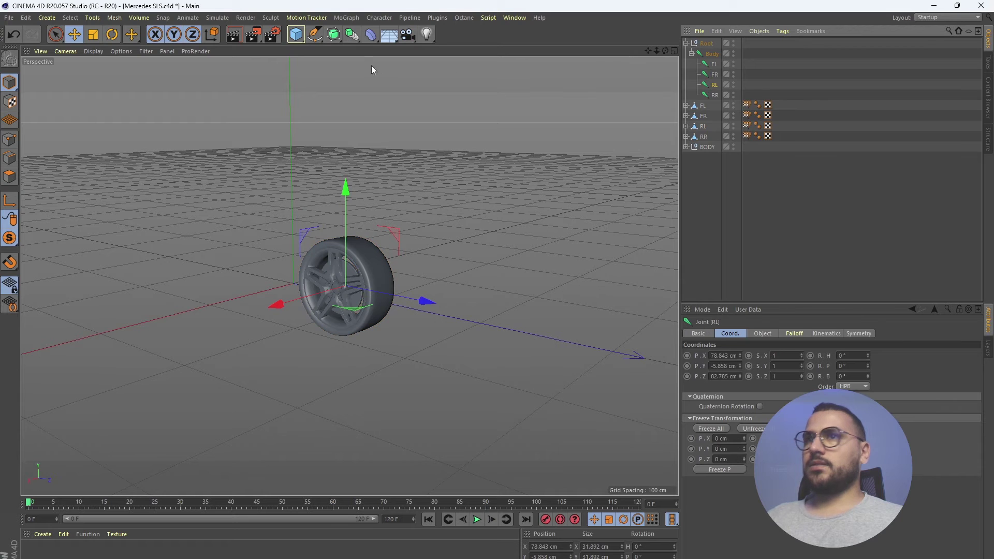
{"action": "left_click", "coordinate": [383, 20]}
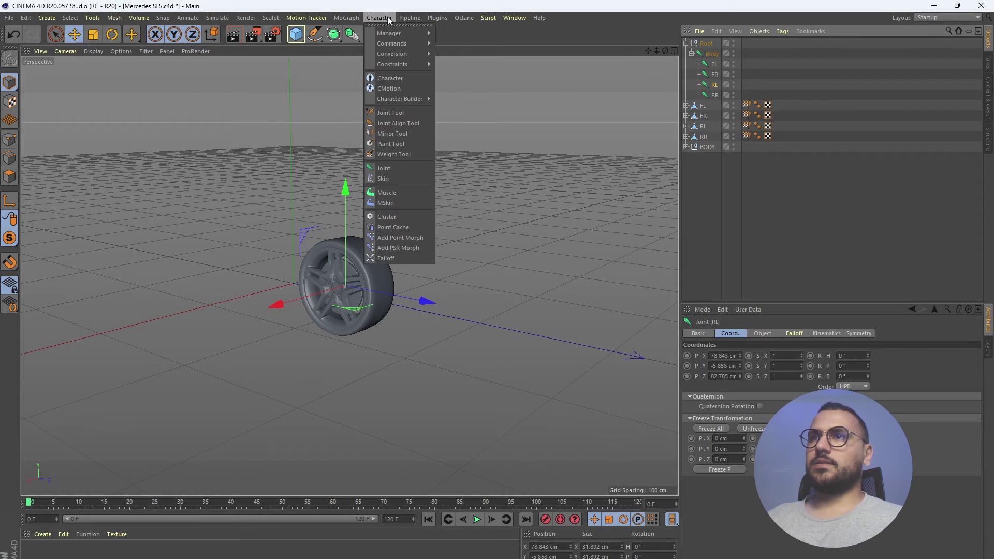
{"action": "left_click", "coordinate": [405, 155]}
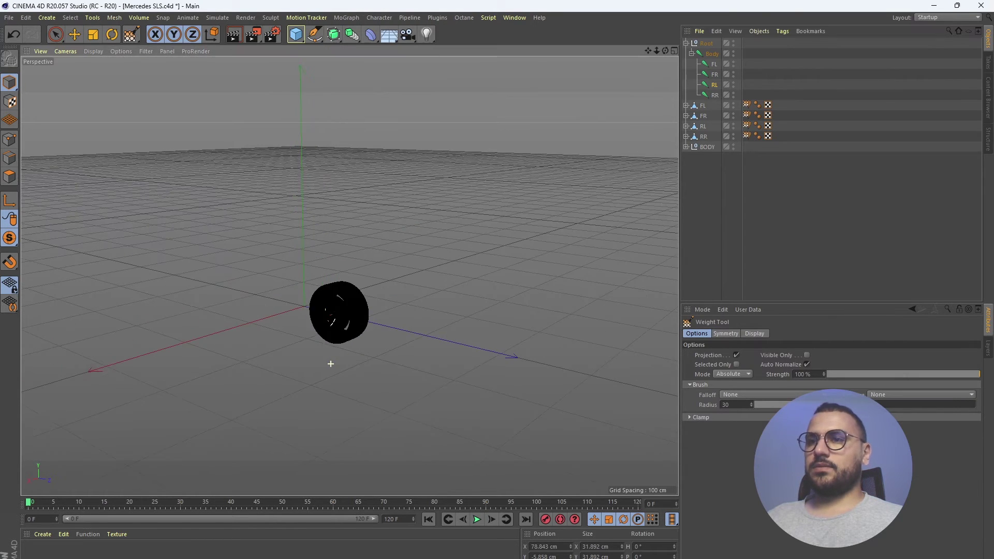
{"action": "scroll", "coordinate": [331, 364], "scroll_direction": "down", "scroll_amount": 5}
{"action": "mouse_move", "coordinate": [334, 319]}
{"action": "left_mouse_down"}
{"action": "mouse_move", "coordinate": [523, 305]}
{"action": "mouse_move", "coordinate": [130, 152]}
{"action": "left_mouse_up"}
{"action": "scroll", "coordinate": [326, 327], "scroll_direction": "up", "scroll_amount": 5}
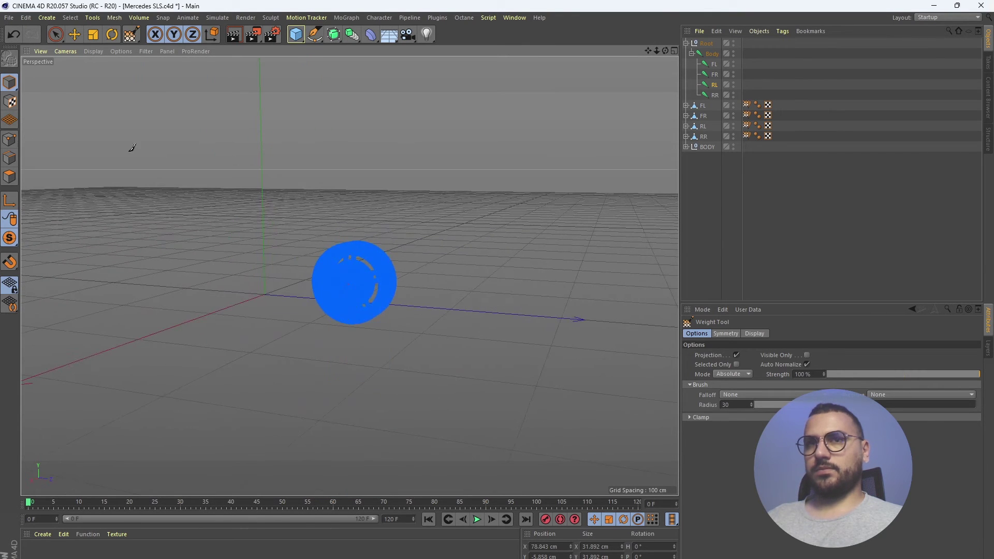
Turn off Viewport Solo, test the RL joint's binding by moving it with the Move tool, and undo the move.
{"action": "left_click", "coordinate": [76, 36]}
{"action": "left_click_drag", "start_coordinate": [10, 238], "coordinate": [36, 252]}
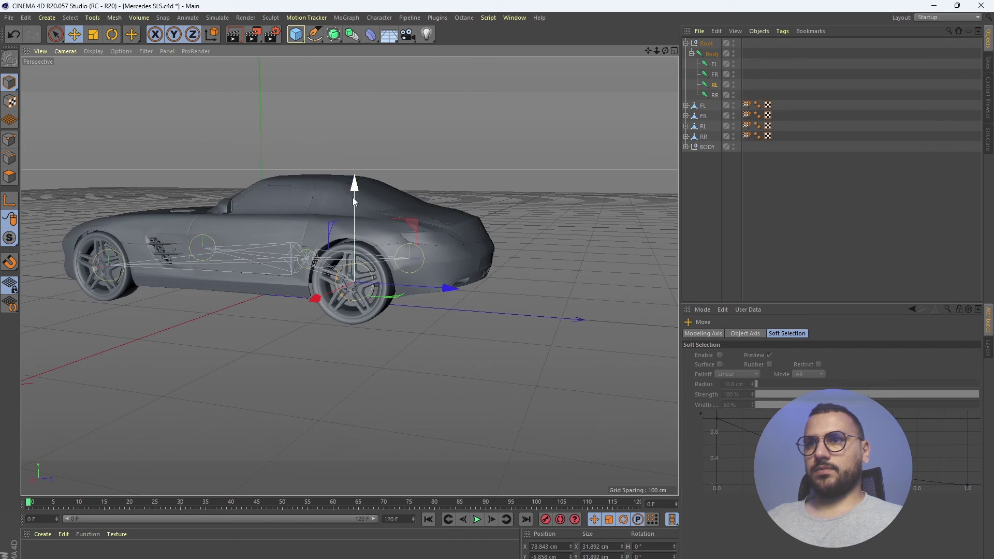
{"action": "left_click_drag", "start_coordinate": [354, 201], "coordinate": [409, 290]}
{"action": "key", "text": "ctrl+z"}
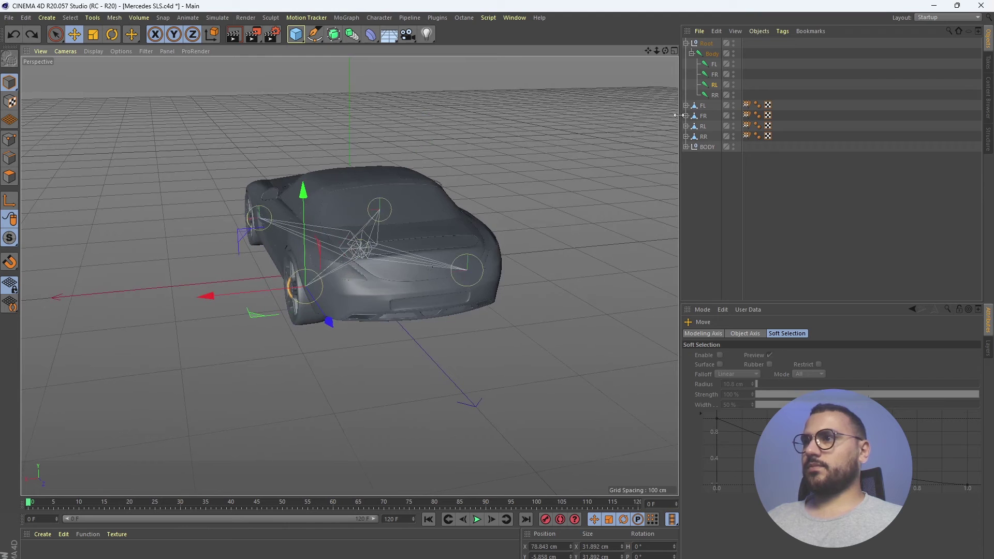
Isolate the RR wheel mesh in the viewport with Viewport Solo Single.
{"action": "left_click", "coordinate": [713, 97]}
{"action": "left_click", "coordinate": [703, 137]}
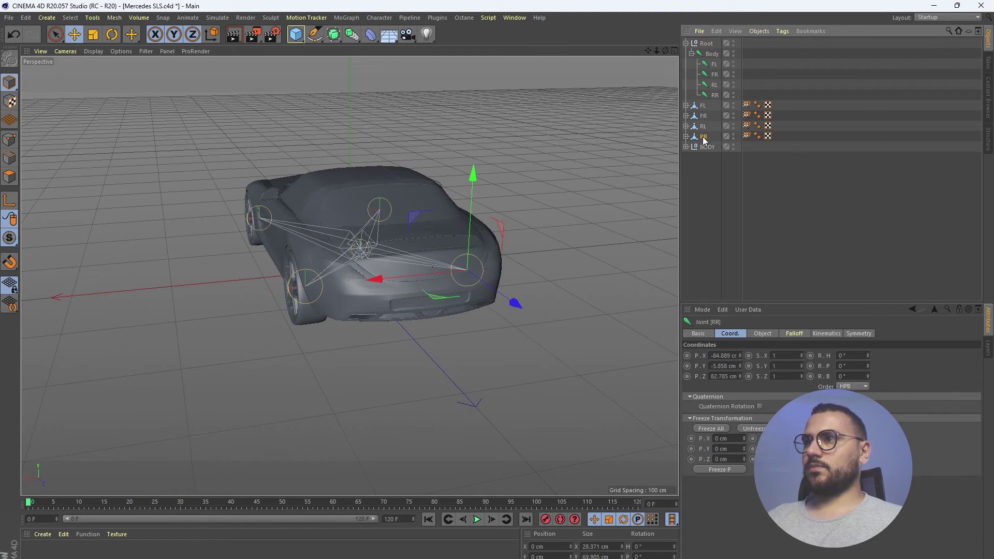
{"action": "left_click_drag", "start_coordinate": [17, 243], "coordinate": [72, 270]}
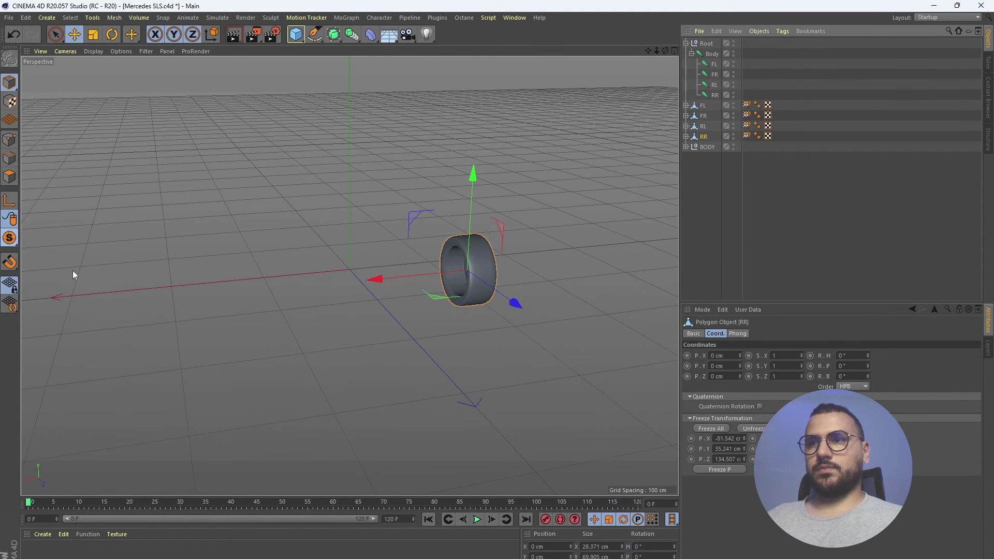
{"action": "left_click_drag", "start_coordinate": [544, 272], "coordinate": [357, 248], "text": "alt"}
{"action": "left_click_drag", "start_coordinate": [547, 381], "coordinate": [642, 202], "text": "alt"}
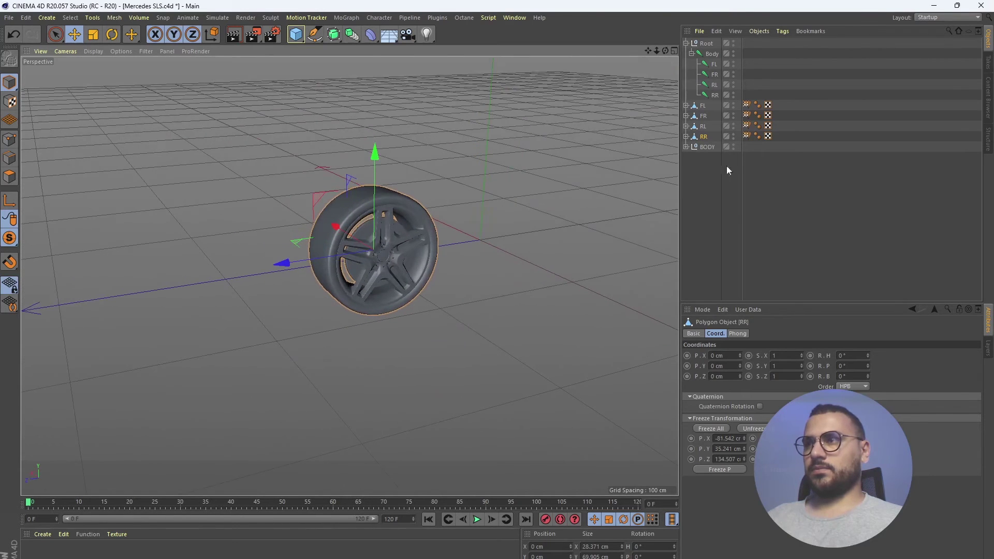
Paint the RR joint's weight over the entire isolated RR wheel with the Weight Tool at 100% strength.
{"action": "left_click", "coordinate": [715, 95]}
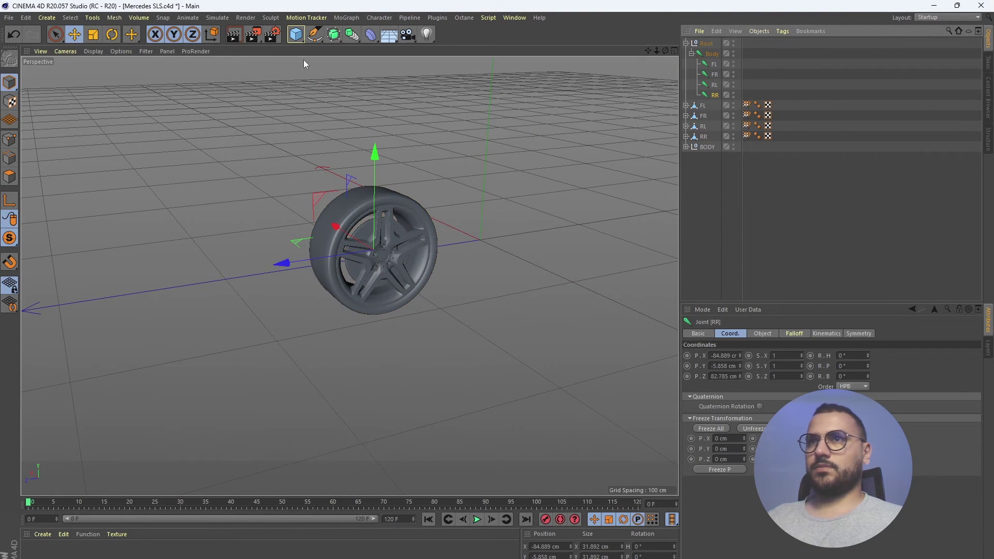
{"action": "left_click", "coordinate": [379, 17]}
{"action": "left_click", "coordinate": [393, 155]}
{"action": "scroll", "coordinate": [360, 207], "scroll_direction": "down", "scroll_amount": 6}
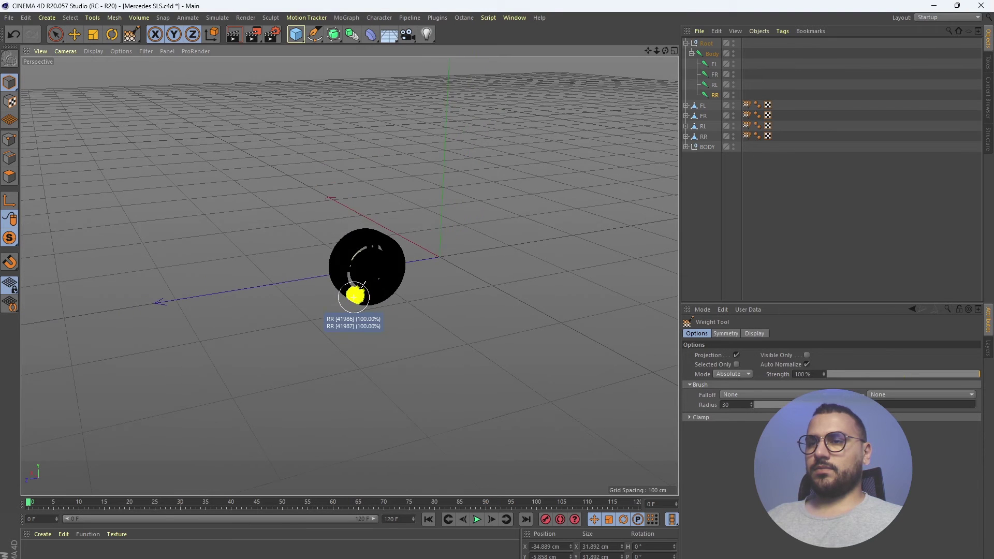
{"action": "scroll", "coordinate": [366, 272], "scroll_direction": "down", "scroll_amount": 3}
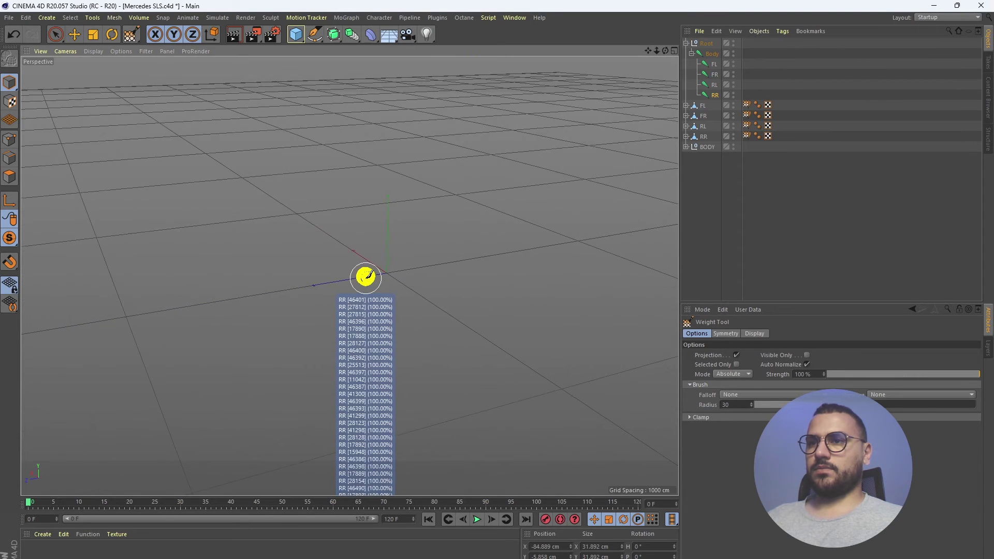
{"action": "scroll", "coordinate": [366, 273], "scroll_direction": "up", "scroll_amount": 6}
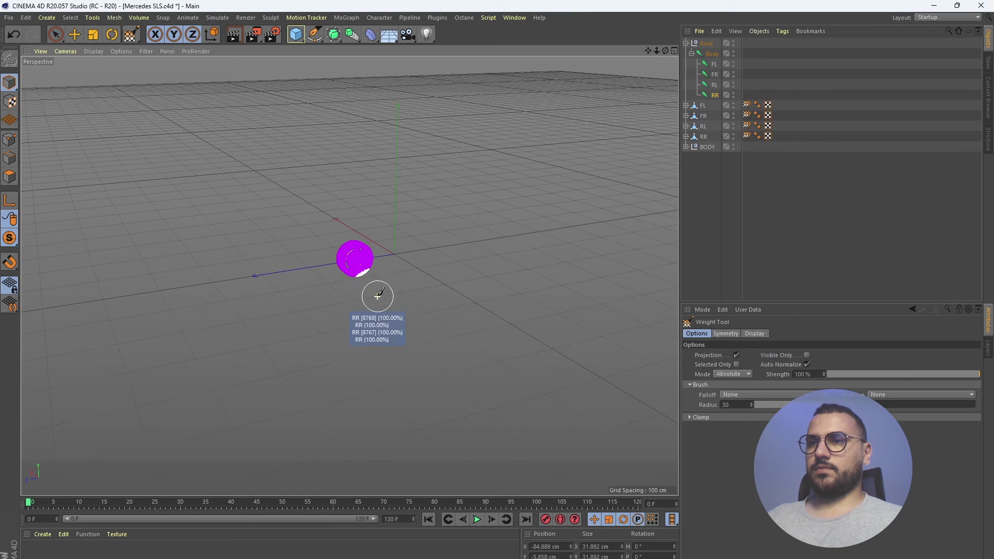
{"action": "mouse_move", "coordinate": [347, 261]}
{"action": "left_mouse_down", "text": "alt"}
{"action": "mouse_move", "coordinate": [413, 242]}
{"action": "mouse_move", "coordinate": [365, 241]}
{"action": "left_mouse_up", "text": "alt"}
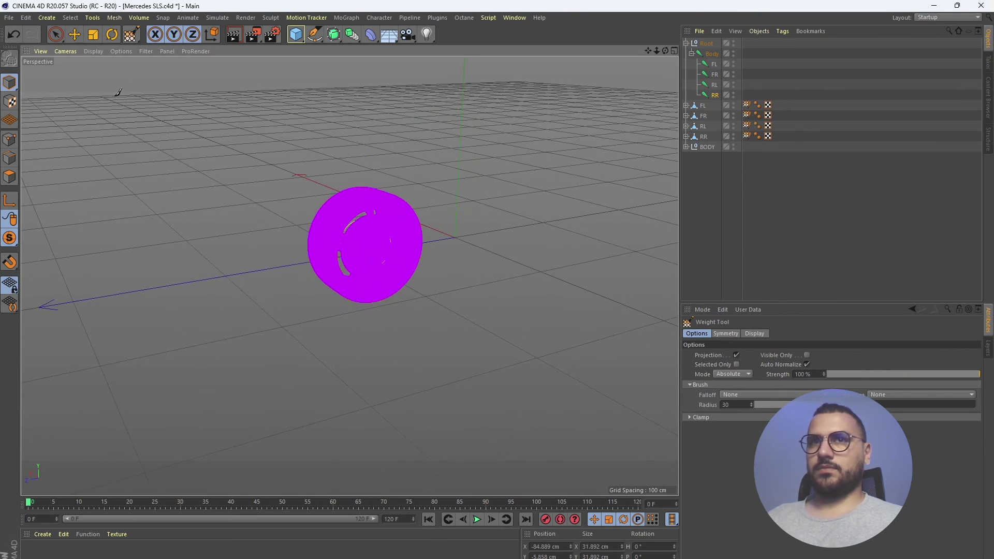
Turn off Viewport Solo, test the FL, FR, RL and RR joints by moving them down together, and undo the move.
{"action": "left_click", "coordinate": [72, 42]}
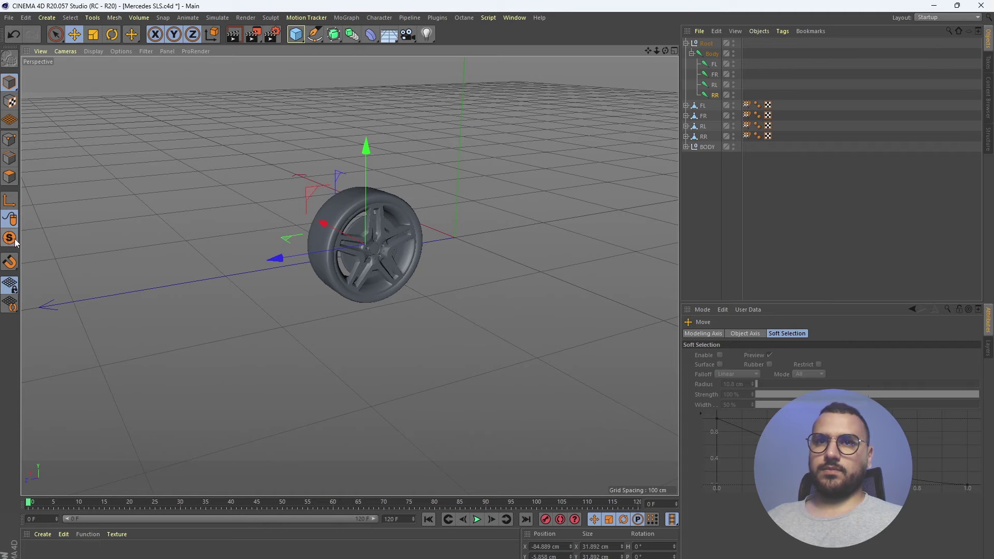
{"action": "left_click_drag", "start_coordinate": [14, 239], "coordinate": [75, 248]}
{"action": "left_click", "coordinate": [714, 64], "text": "shift"}
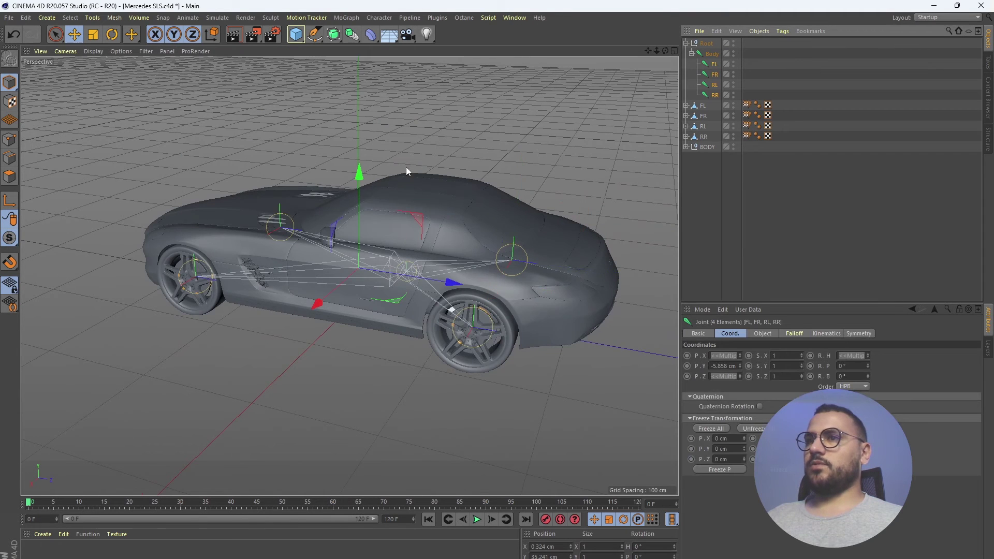
{"action": "left_click_drag", "start_coordinate": [359, 172], "coordinate": [369, 264]}
{"action": "left_click_drag", "start_coordinate": [370, 263], "coordinate": [408, 225], "text": "alt"}
{"action": "key", "text": "ctrl+z"}
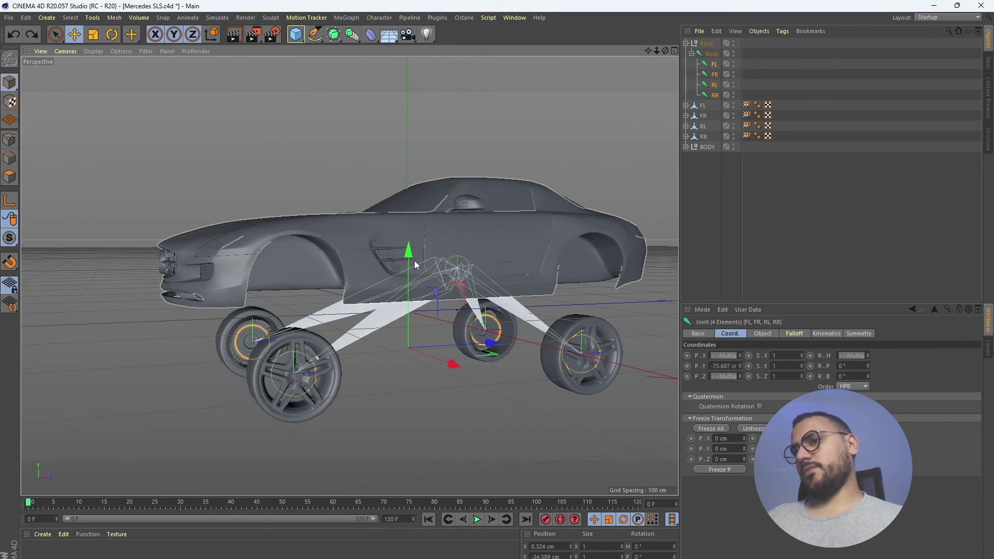
{"action": "left_click_drag", "start_coordinate": [415, 264], "coordinate": [487, 222]}
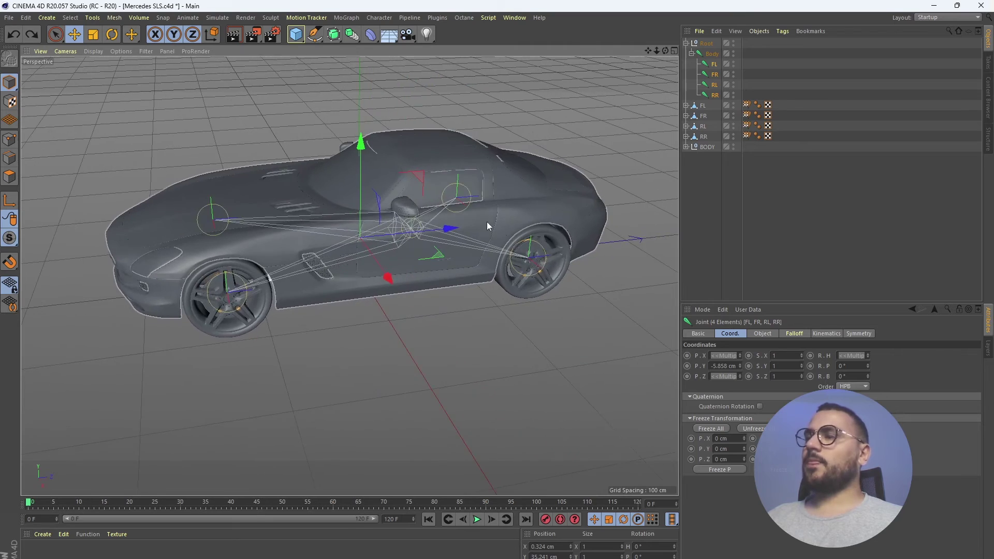
{"action": "scroll", "coordinate": [427, 244], "scroll_direction": "up", "scroll_amount": 4}
{"action": "left_click_drag", "start_coordinate": [427, 244], "coordinate": [441, 227], "text": "alt"}
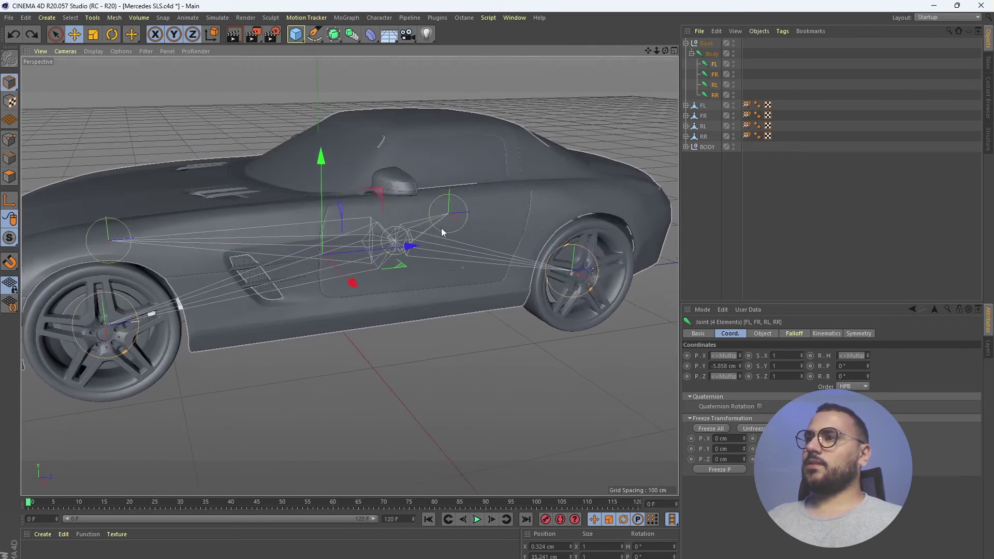
Select the BODY null with all its child meshes and isolate them in the viewport with Viewport Solo.
{"action": "left_click", "coordinate": [712, 53]}
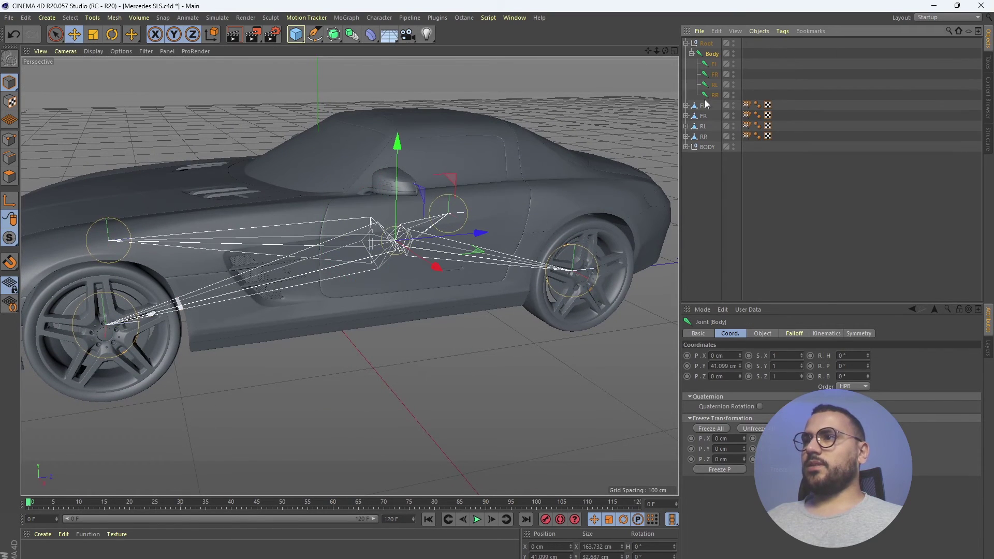
{"action": "left_click", "coordinate": [707, 147]}
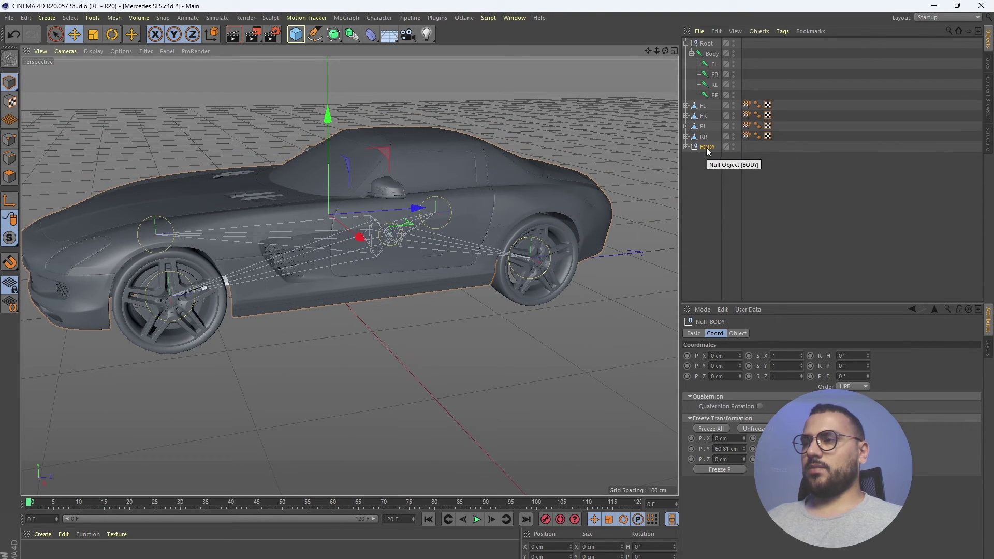
{"action": "middle_click", "coordinate": [705, 147]}
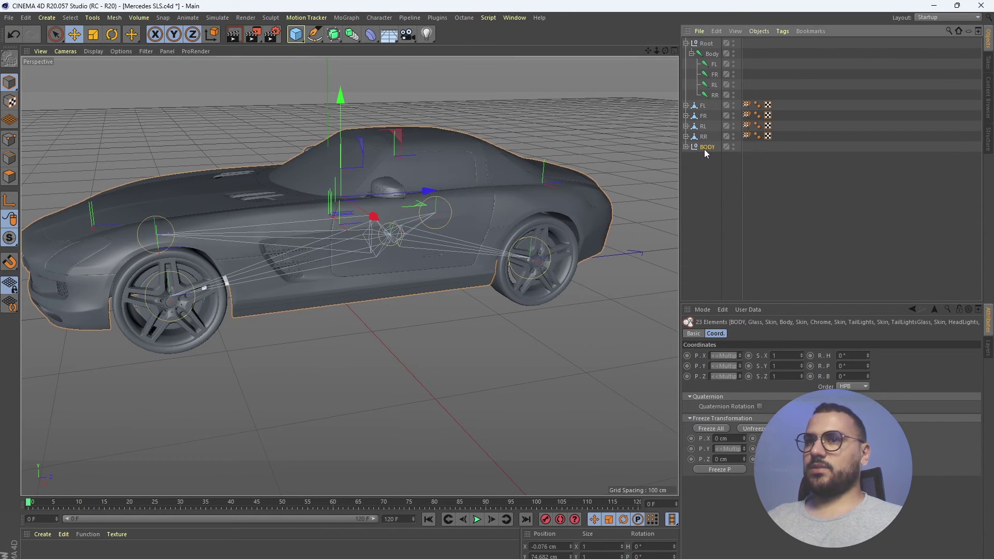
{"action": "left_click", "coordinate": [684, 154]}
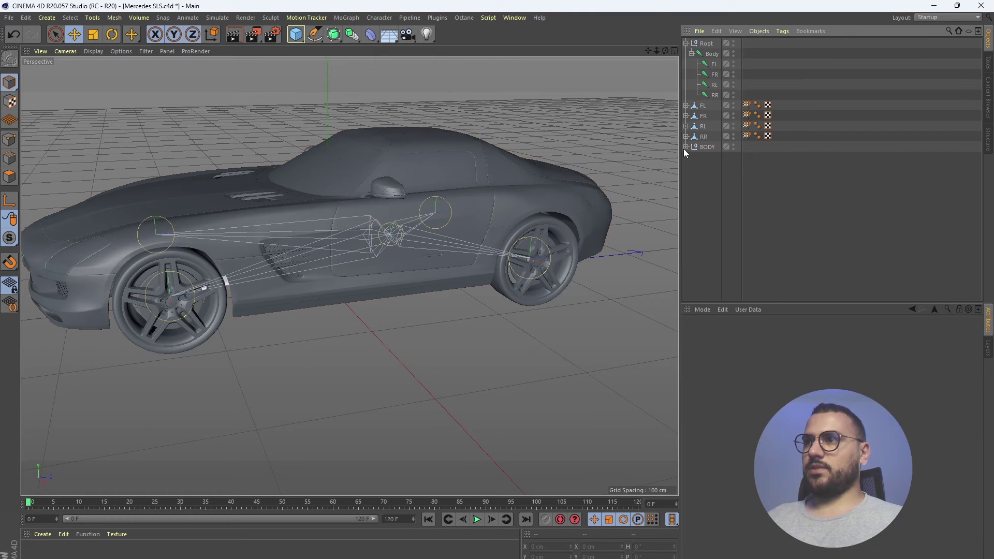
{"action": "left_click", "coordinate": [686, 148]}
{"action": "middle_click", "coordinate": [712, 148]}
{"action": "scroll", "coordinate": [726, 262], "scroll_direction": "down", "scroll_amount": 3}
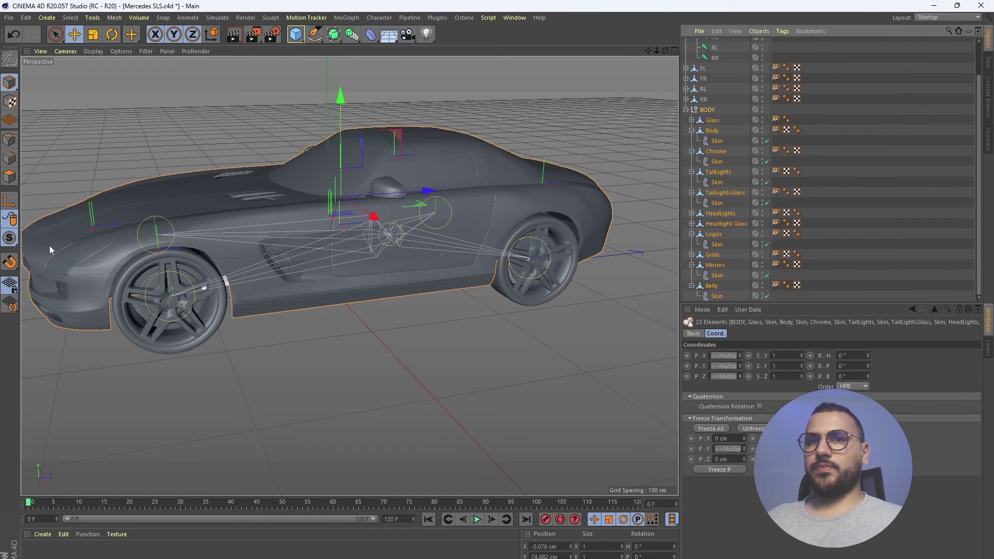
{"action": "left_click_drag", "start_coordinate": [9, 238], "coordinate": [56, 271]}
{"action": "scroll", "coordinate": [540, 280], "scroll_direction": "down", "scroll_amount": 4}
{"action": "left_click_drag", "start_coordinate": [539, 281], "coordinate": [636, 203], "text": "alt"}
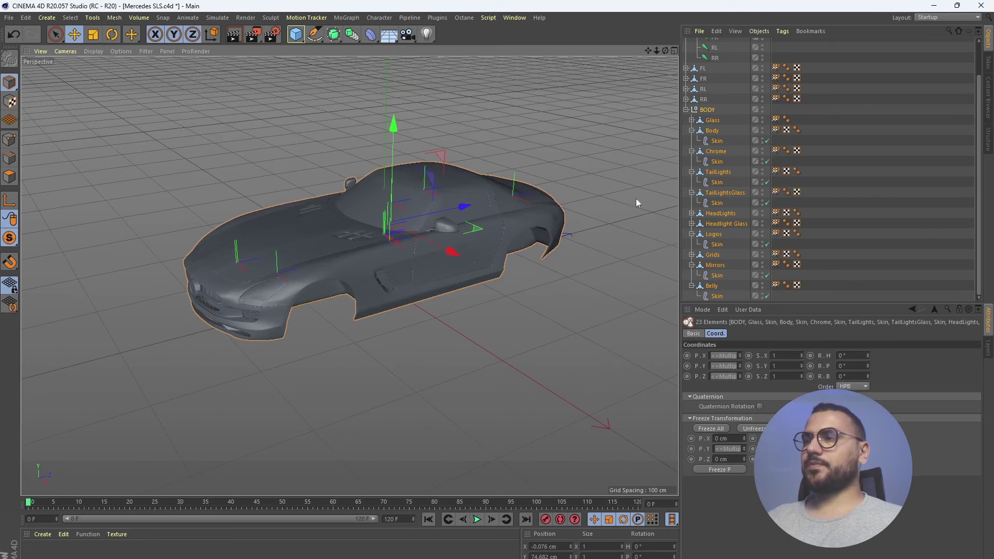
{"action": "scroll", "coordinate": [717, 92], "scroll_direction": "up", "scroll_amount": 3}
Paint the Body joint's weight over all the isolated car body meshes with the Weight Tool at 100% strength.
{"action": "left_click", "coordinate": [710, 54]}
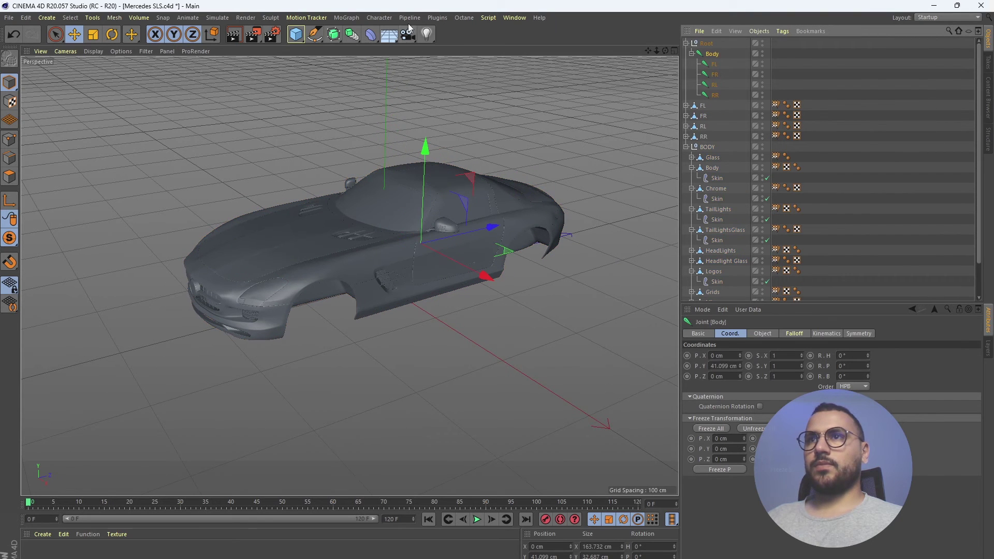
{"action": "left_click", "coordinate": [371, 18]}
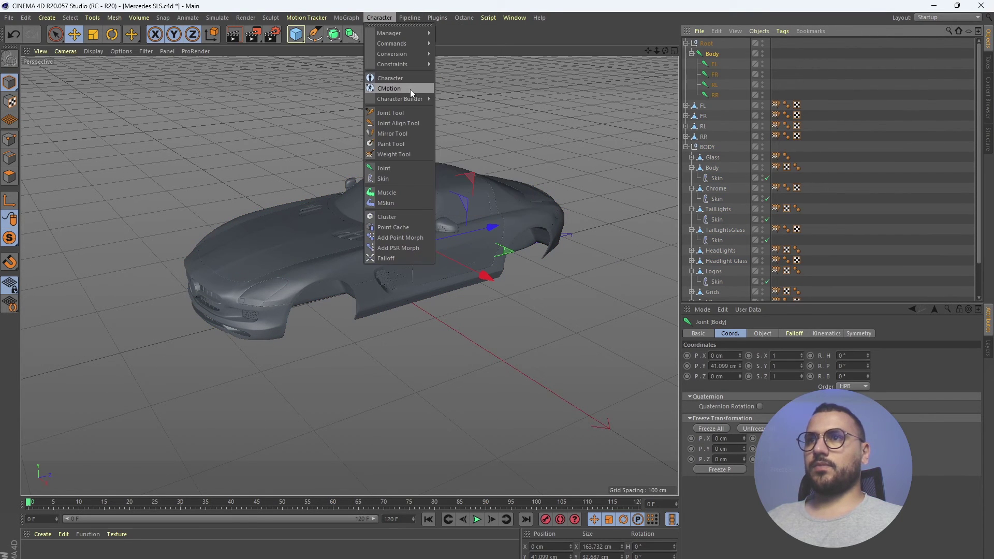
{"action": "left_click", "coordinate": [405, 154]}
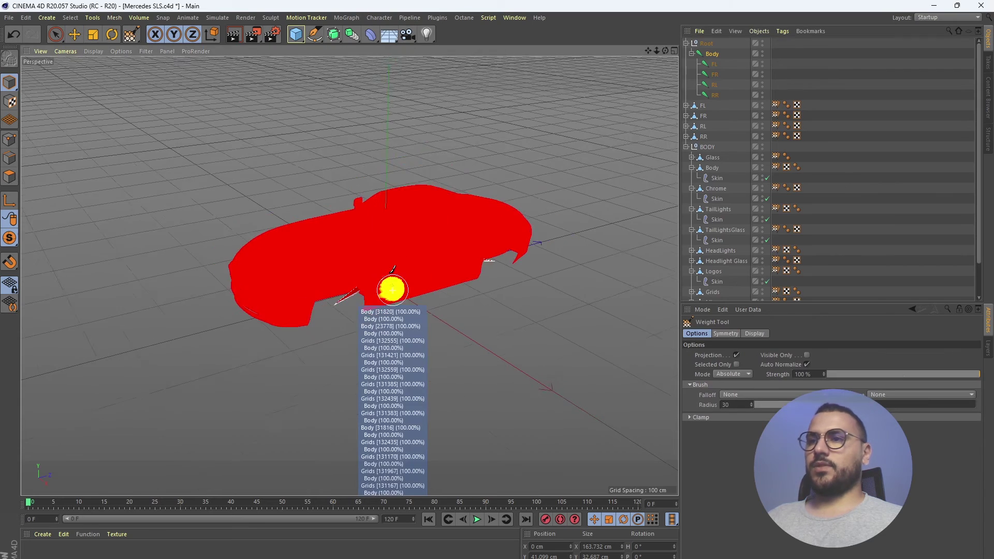
{"action": "scroll", "coordinate": [392, 289], "scroll_direction": "down", "scroll_amount": 10}
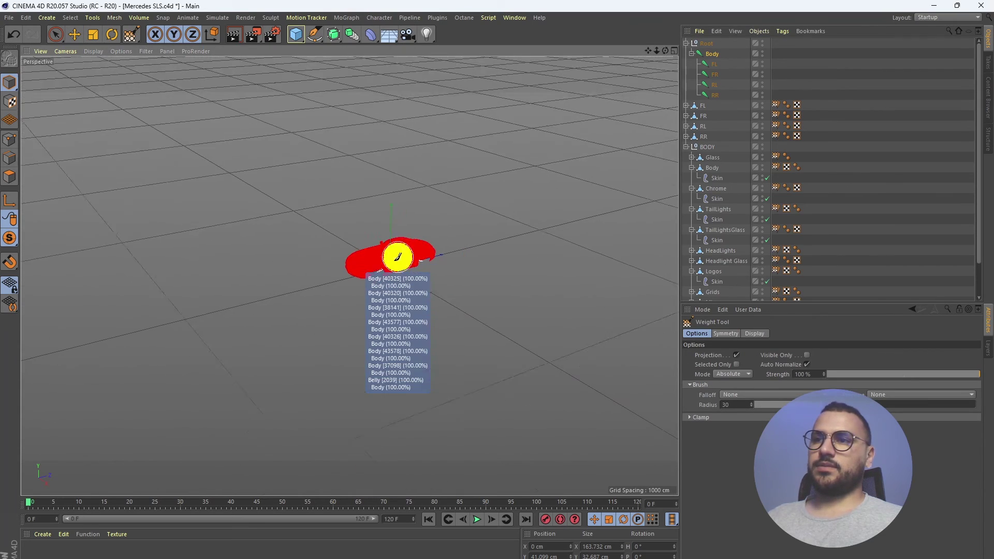
{"action": "scroll", "coordinate": [398, 257], "scroll_direction": "down", "scroll_amount": 8}
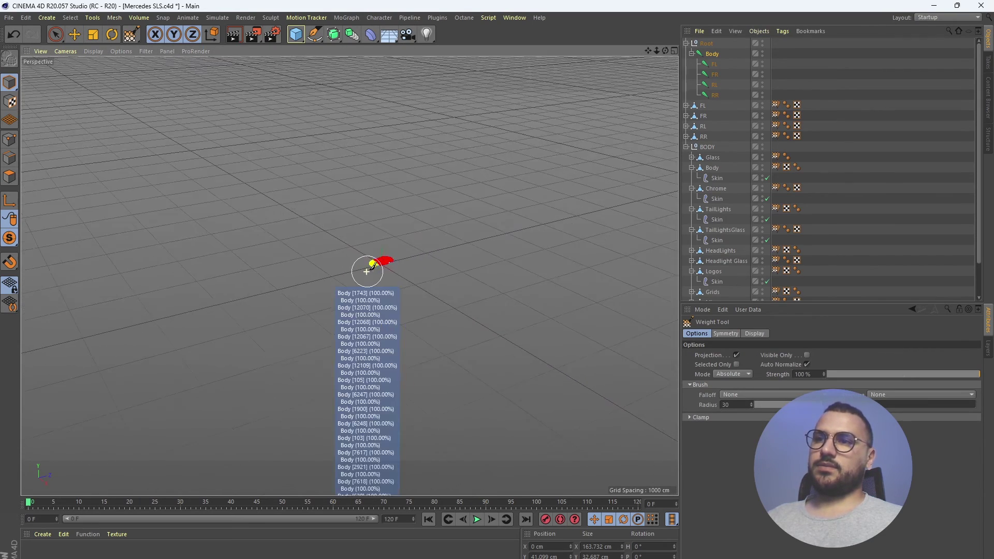
{"action": "left_click_drag", "start_coordinate": [367, 271], "coordinate": [380, 262]}
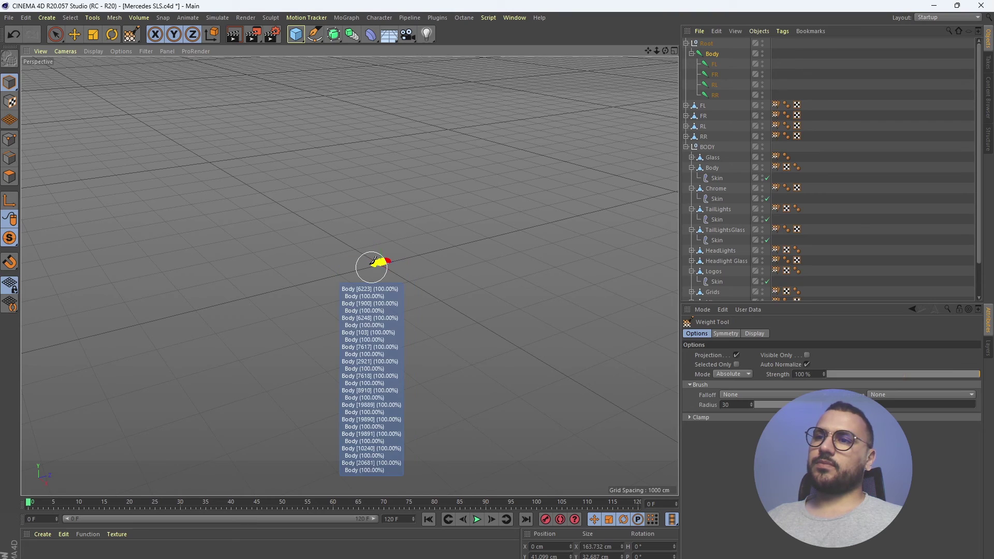
{"action": "scroll", "coordinate": [365, 276], "scroll_direction": "up", "scroll_amount": 10}
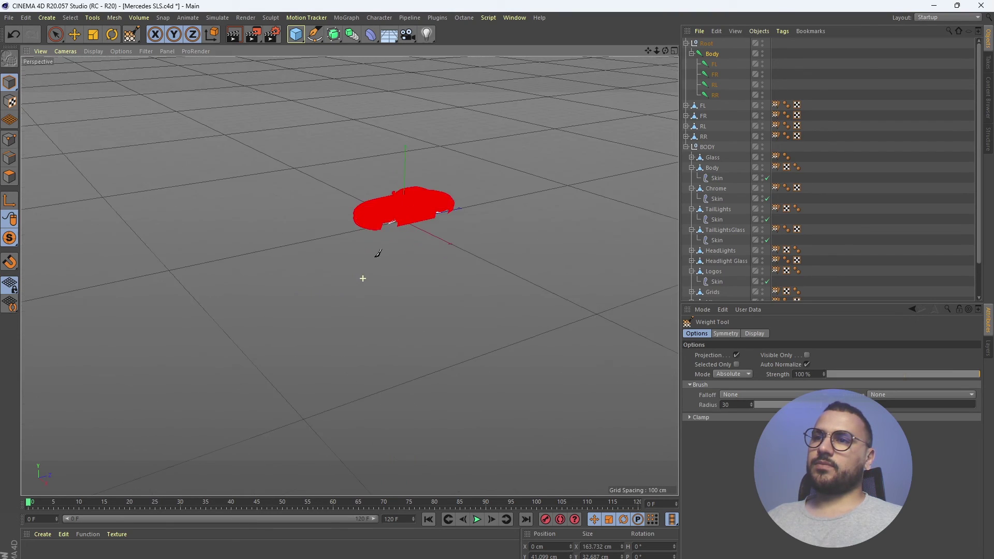
{"action": "scroll", "coordinate": [376, 236], "scroll_direction": "up", "scroll_amount": 10}
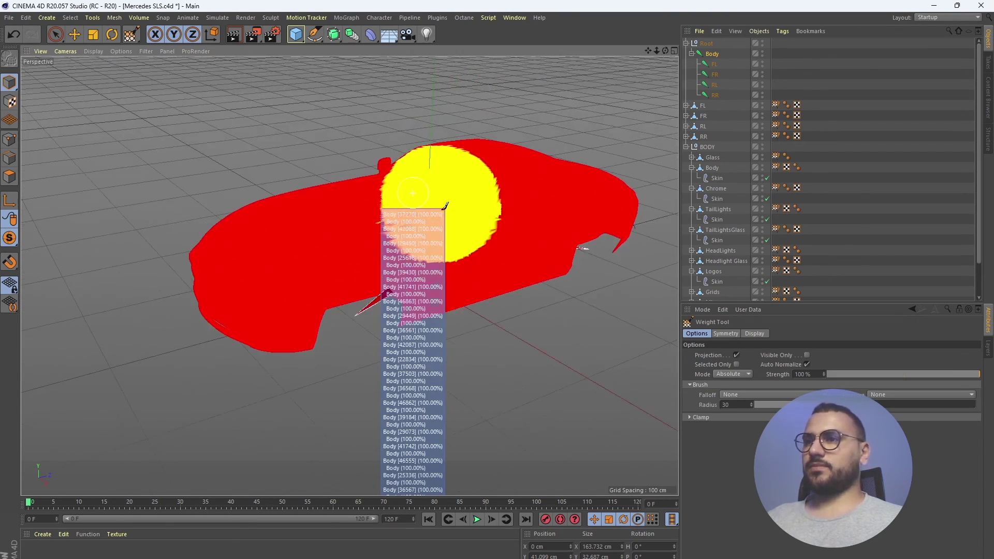
{"action": "left_click_drag", "start_coordinate": [513, 147], "coordinate": [396, 229], "text": "alt"}
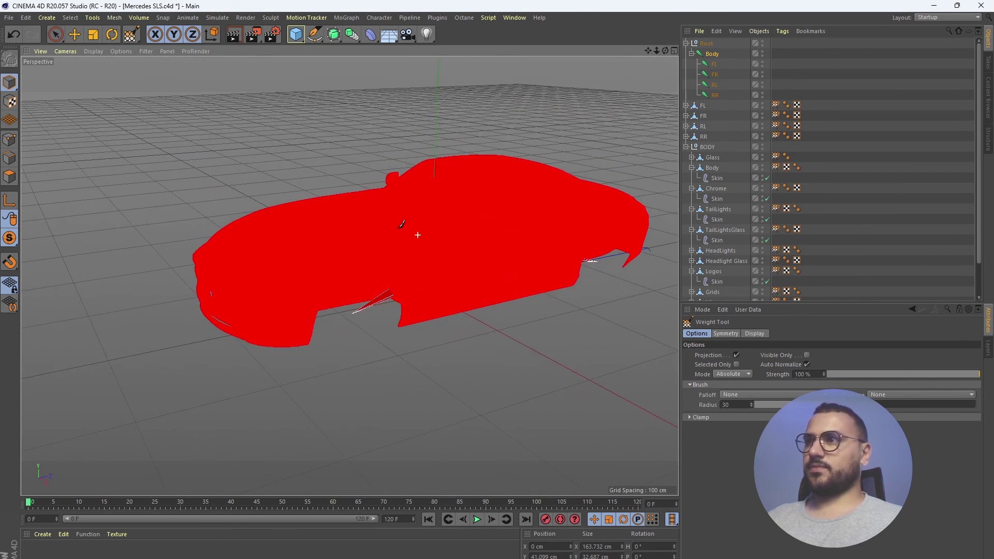
Collapse the BODY group, turn off Viewport Solo, test the Body joint by moving it, and undo the move.
{"action": "left_click", "coordinate": [686, 148]}
{"action": "left_click_drag", "start_coordinate": [13, 240], "coordinate": [46, 252]}
{"action": "left_click", "coordinate": [75, 36]}
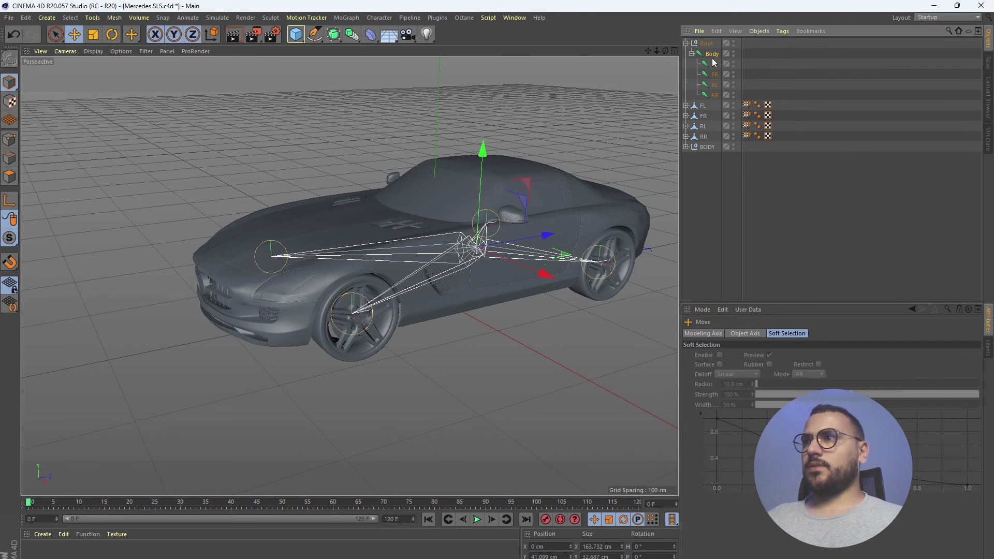
{"action": "scroll", "coordinate": [366, 310], "scroll_direction": "down", "scroll_amount": 4}
{"action": "scroll", "coordinate": [390, 304], "scroll_direction": "up", "scroll_amount": 3}
{"action": "left_click_drag", "start_coordinate": [391, 304], "coordinate": [475, 150], "text": "alt"}
{"action": "key", "text": "ctrl+z"}
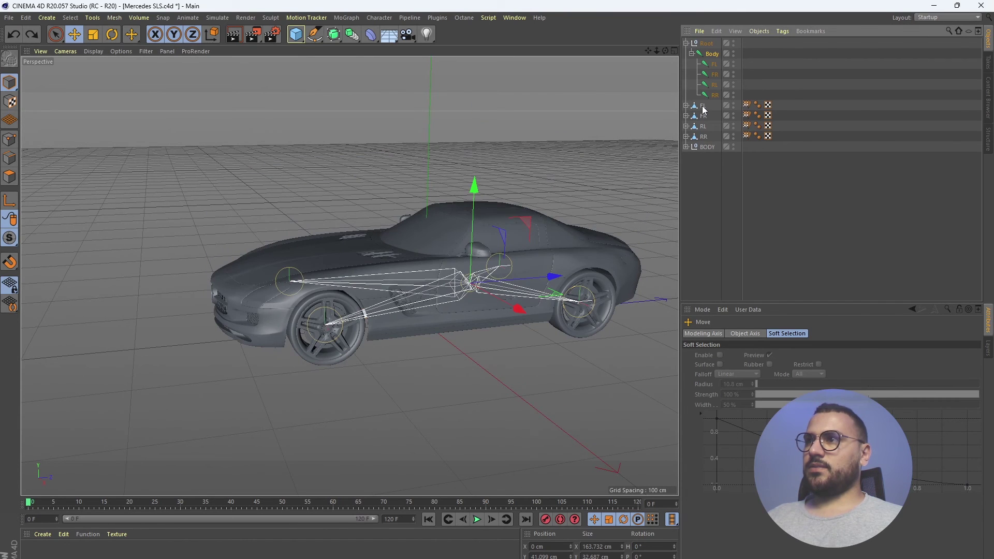
Test the RR joint's binding by moving it down with the Move tool, and undo the move.
{"action": "left_click", "coordinate": [714, 95]}
{"action": "left_click_drag", "start_coordinate": [503, 192], "coordinate": [506, 266]}
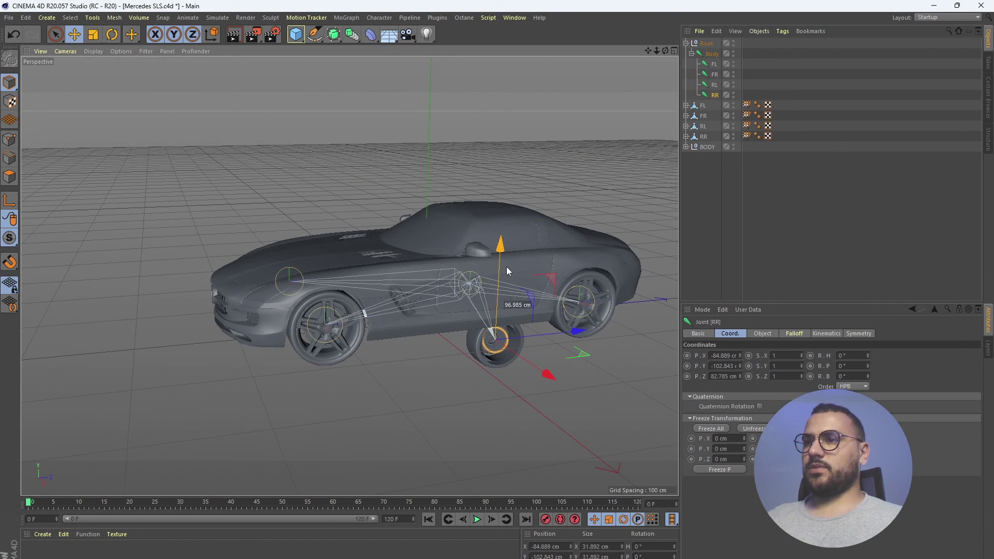
{"action": "key", "text": "ctrl+z"}
{"action": "left_click_drag", "start_coordinate": [377, 263], "coordinate": [469, 284], "text": "alt"}
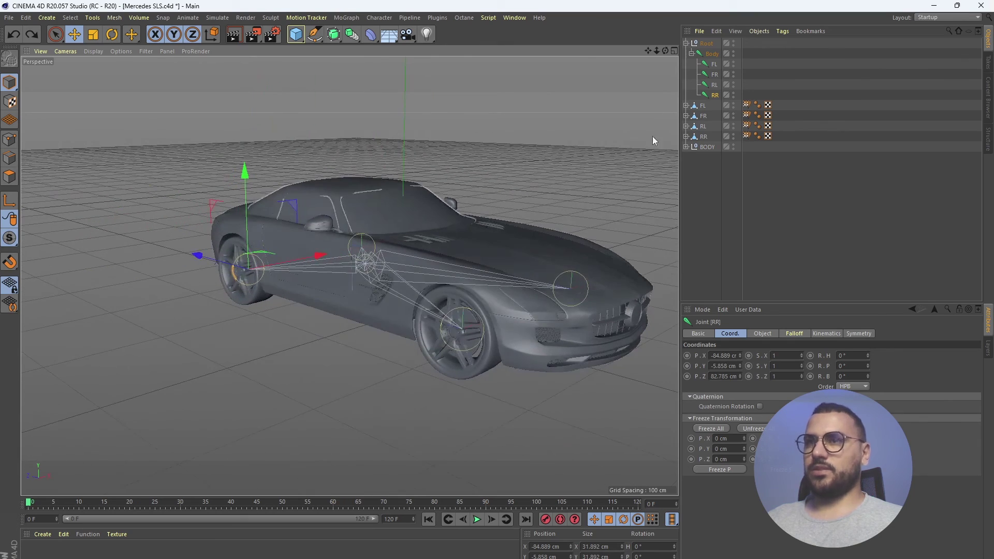
Test the RL joint's binding by moving it down with the Move tool, and undo the move.
{"action": "left_click", "coordinate": [714, 84]}
{"action": "left_click_drag", "start_coordinate": [365, 172], "coordinate": [377, 237]}
{"action": "key", "text": "ctrl+z"}
{"action": "left_click_drag", "start_coordinate": [539, 222], "coordinate": [321, 144], "text": "alt"}
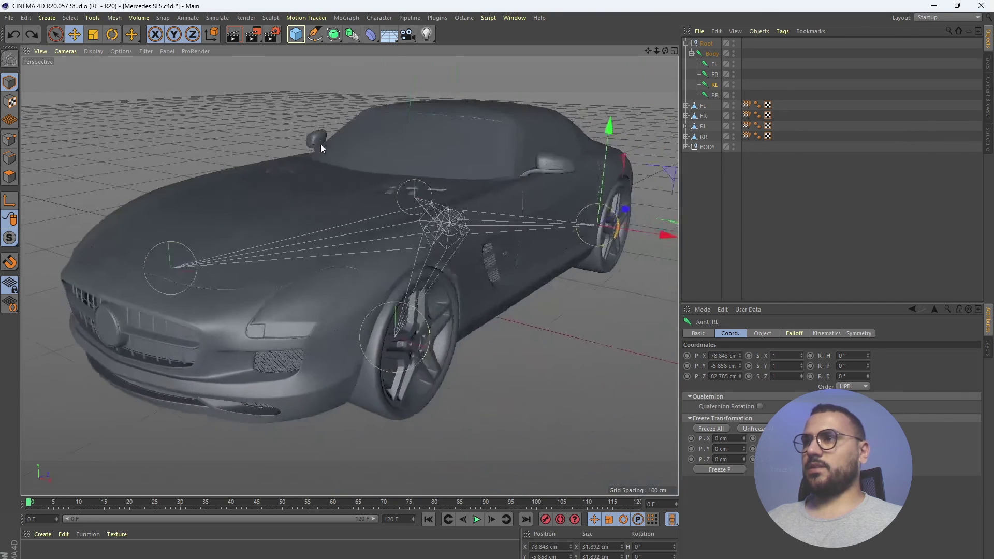
{"action": "scroll", "coordinate": [321, 144], "scroll_direction": "down", "scroll_amount": 3}
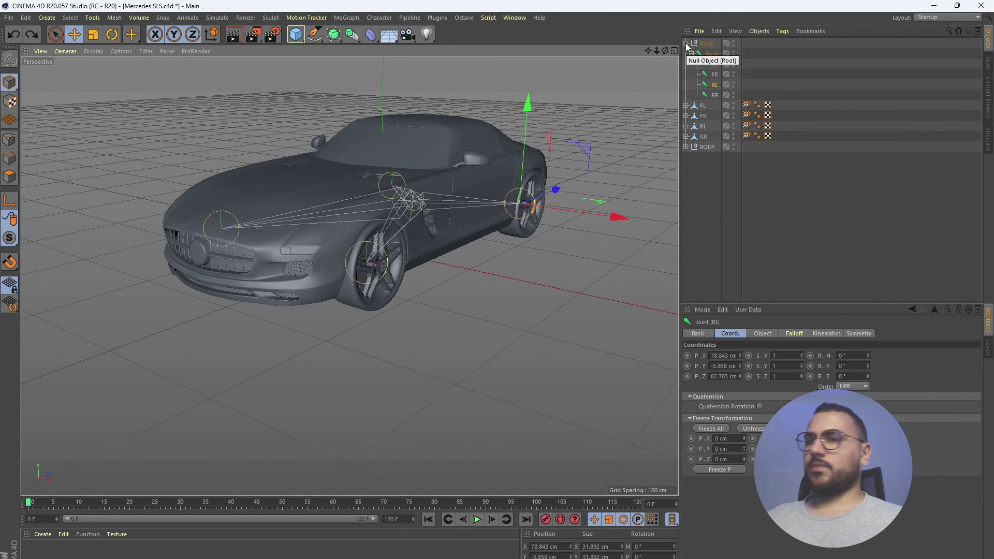
Select all objects in the scene, including the Root joint hierarchy, wheels and BODY group, and start an FBX export.
{"action": "key", "text": "ctrl+a"}
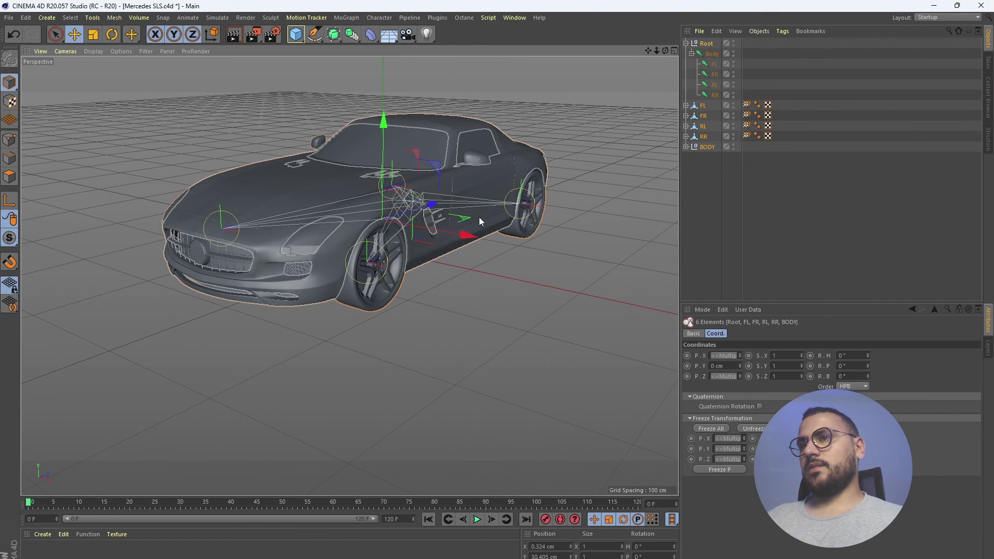
{"action": "left_click_drag", "start_coordinate": [455, 146], "coordinate": [435, 159], "text": "alt"}
{"action": "middle_click_drag", "start_coordinate": [435, 159], "coordinate": [424, 207], "text": "alt"}
{"action": "scroll", "coordinate": [366, 232], "scroll_direction": "up", "scroll_amount": 3}
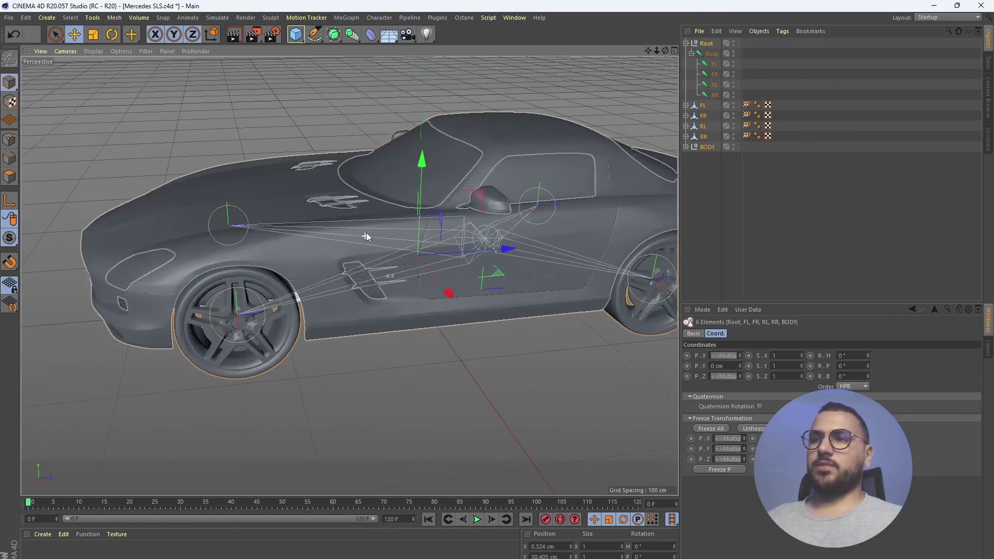
{"action": "left_click_drag", "start_coordinate": [376, 206], "coordinate": [415, 207], "text": "alt"}
{"action": "scroll", "coordinate": [415, 206], "scroll_direction": "down", "scroll_amount": 4}
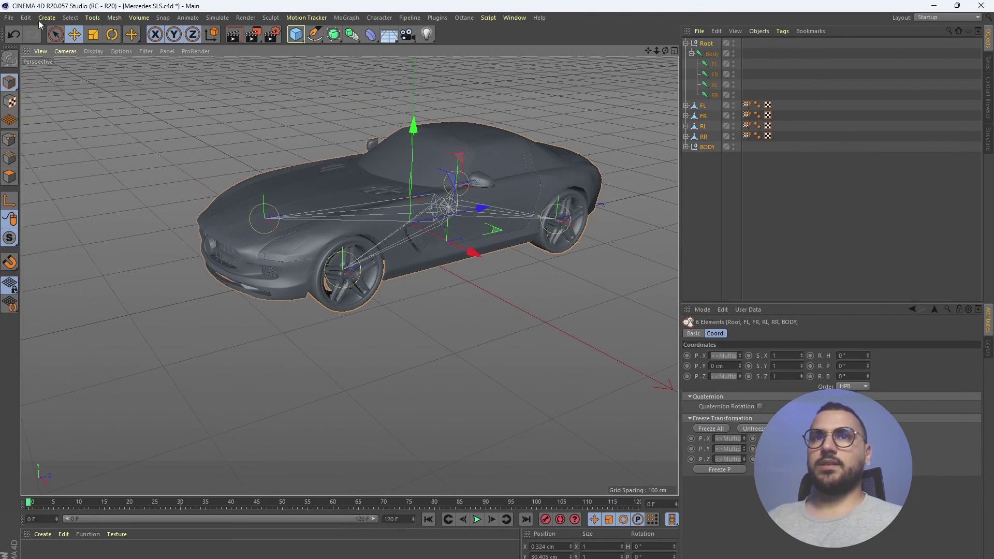
{"action": "left_click", "coordinate": [9, 17]}
{"action": "mouse_move", "coordinate": [107, 206]}
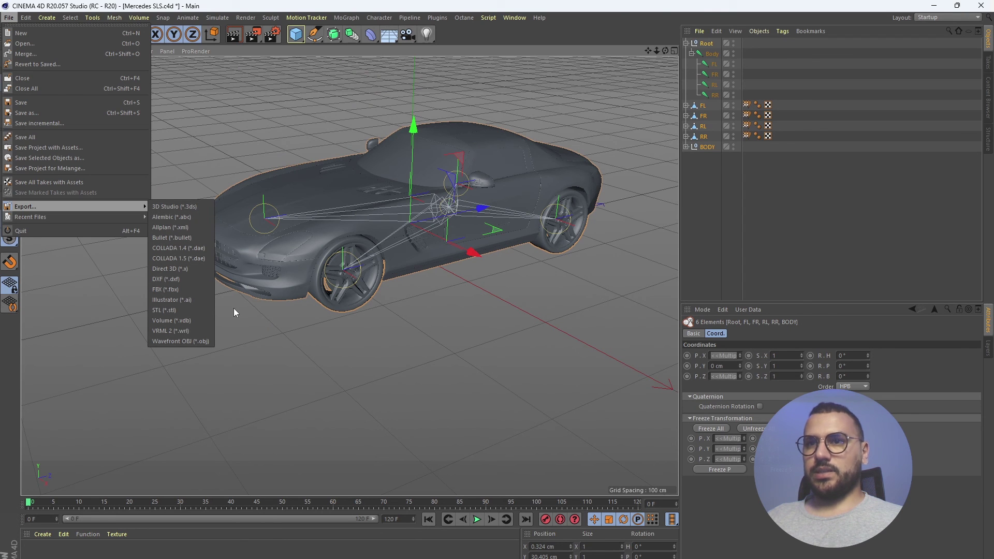
{"action": "left_click", "coordinate": [208, 282]}
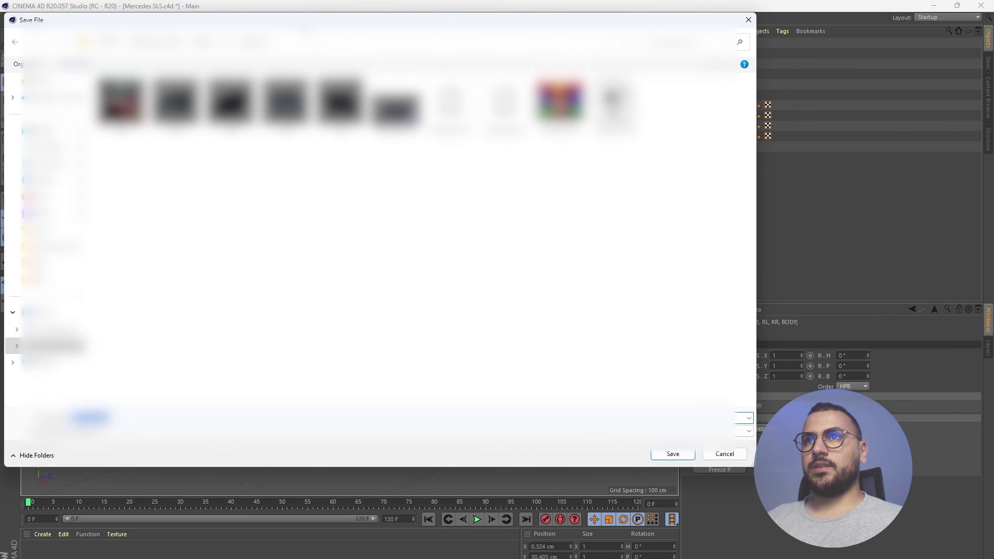
Go up to the basket folder, create a new folder named "sls export to unreal" there, and open it.
{"action": "left_click", "coordinate": [232, 46]}
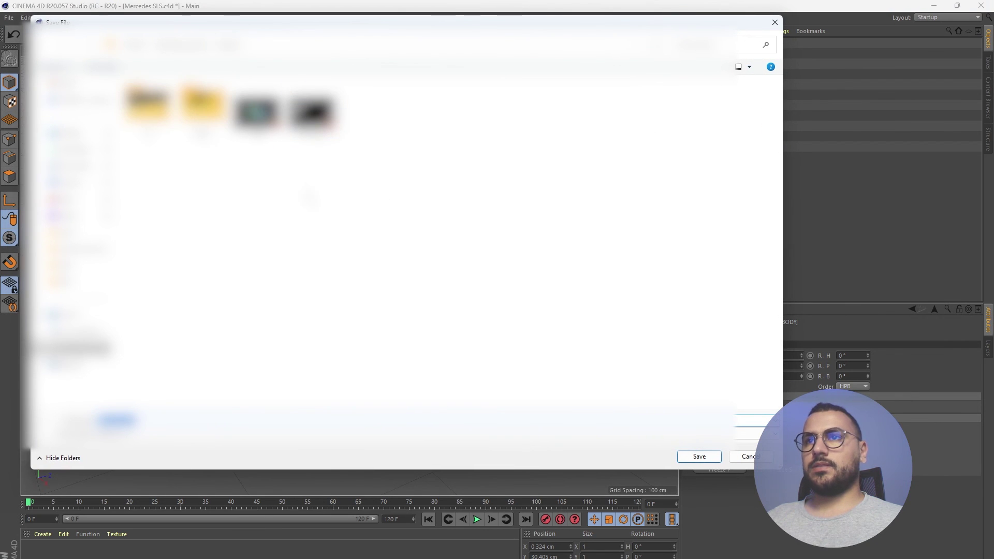
{"action": "right_click", "coordinate": [294, 191]}
{"action": "mouse_move", "coordinate": [357, 278]}
{"action": "left_click", "coordinate": [413, 282]}
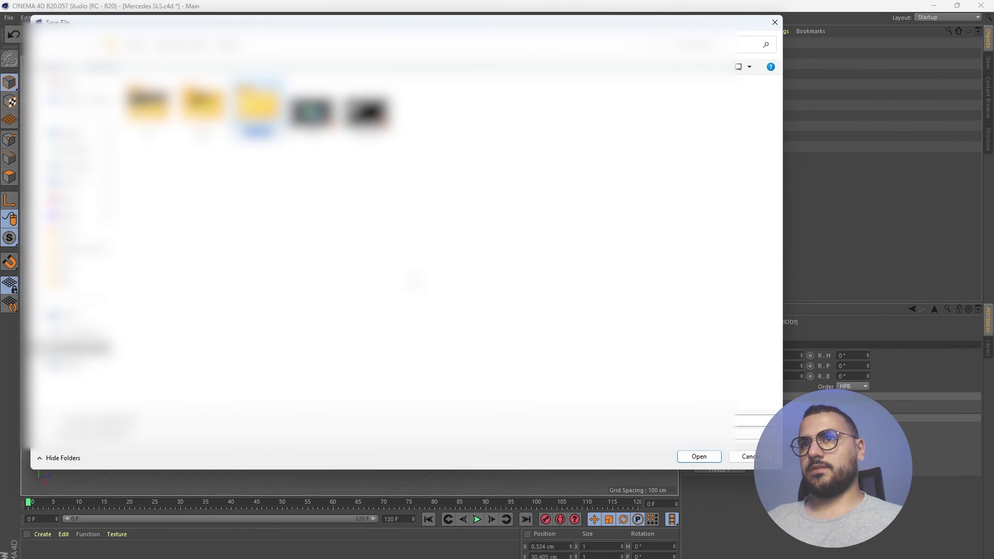
{"action": "key", "text": "BackSpace"}
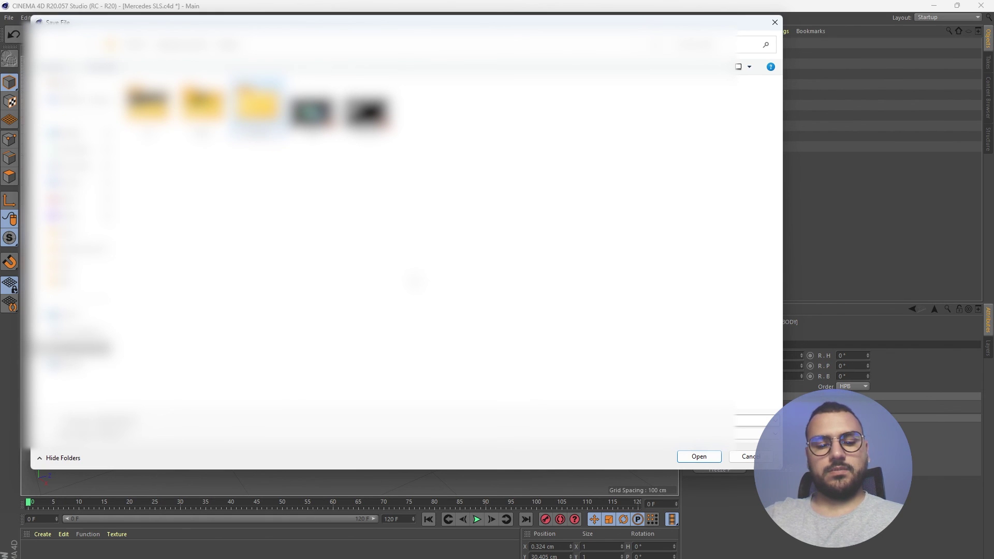
{"action": "key", "text": "Return"}
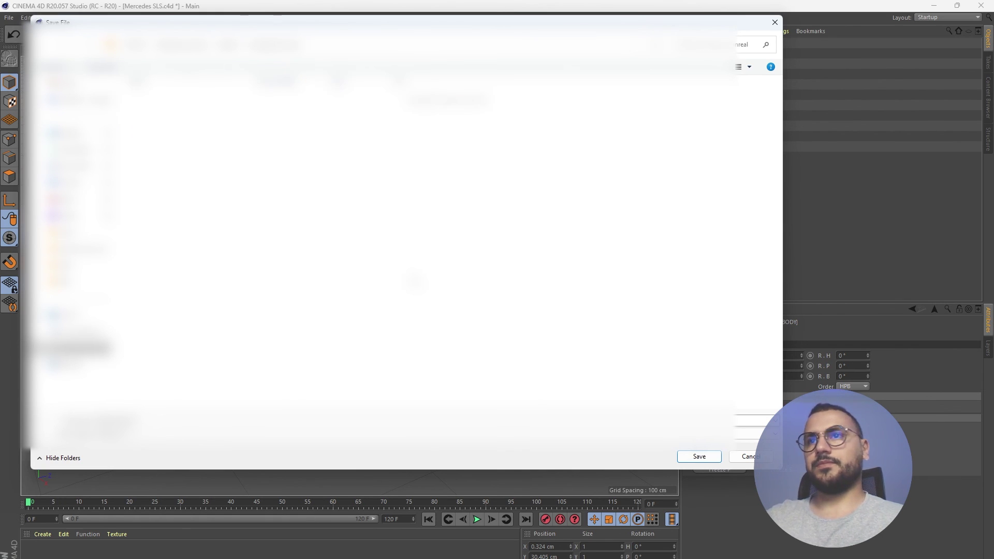
Name the export file MercedesSLS and export it with the existing FBX 7.5 (2016) settings.
{"action": "left_click", "coordinate": [176, 423]}
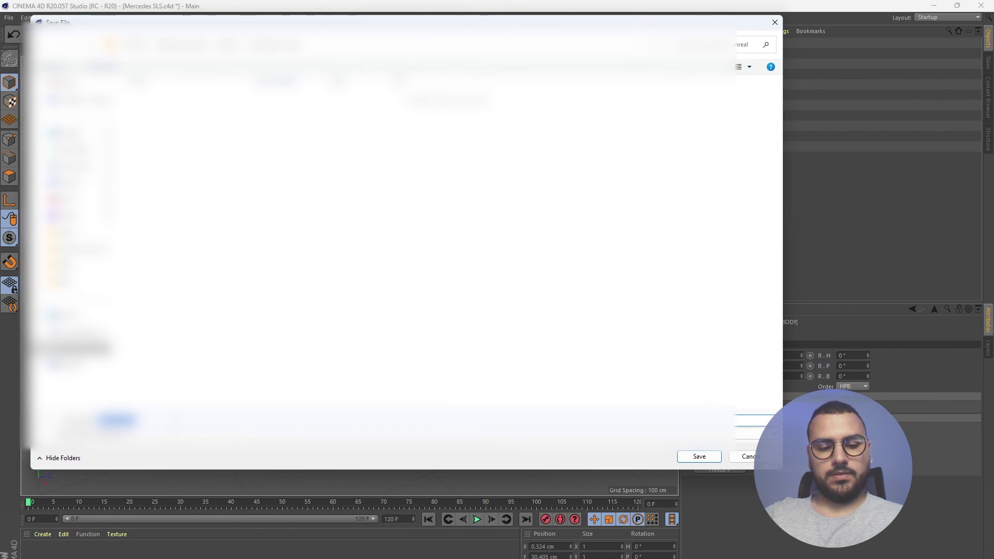
{"action": "type", "text": "Mer"}
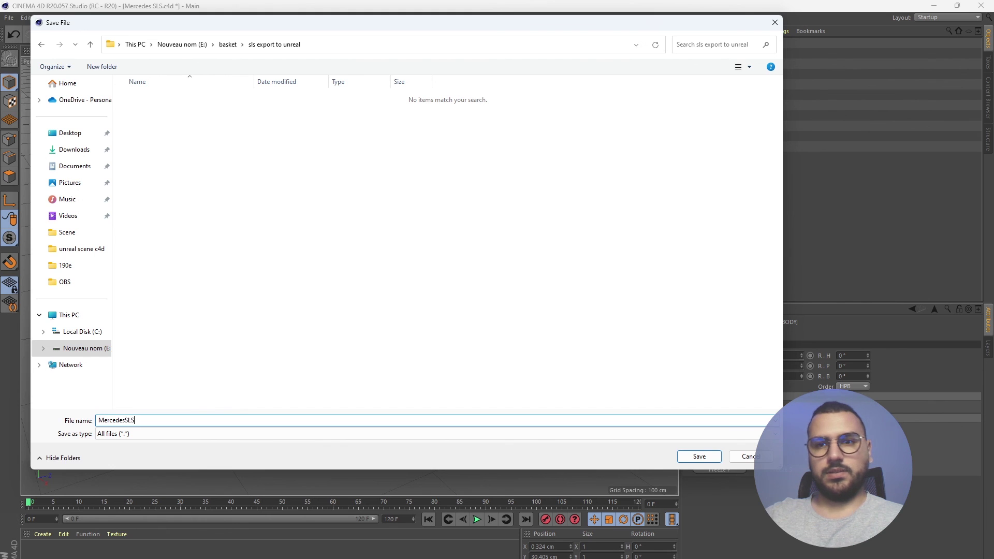
{"action": "type", "text": "cedesSLS"}
{"action": "key", "text": "Return"}
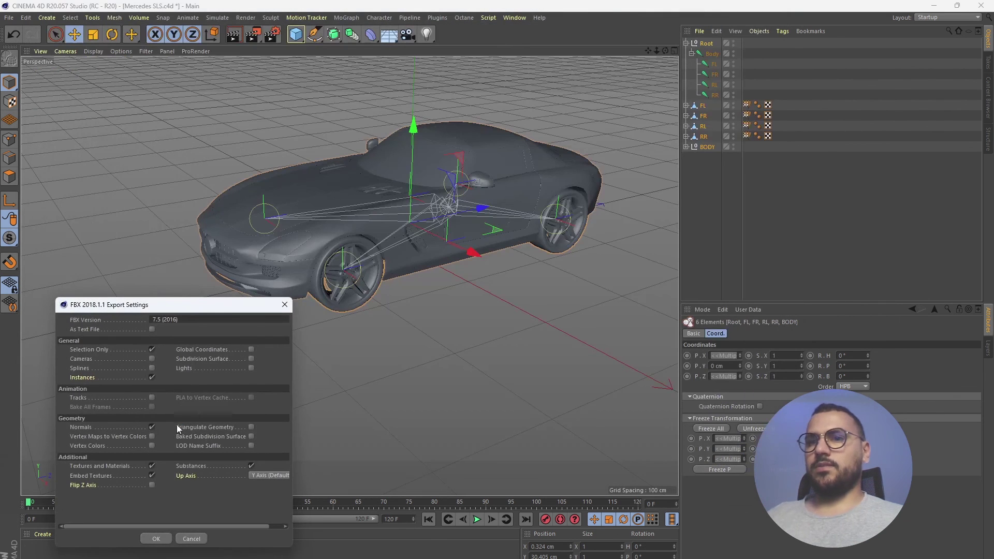
{"action": "left_click_drag", "start_coordinate": [162, 303], "coordinate": [322, 175]}
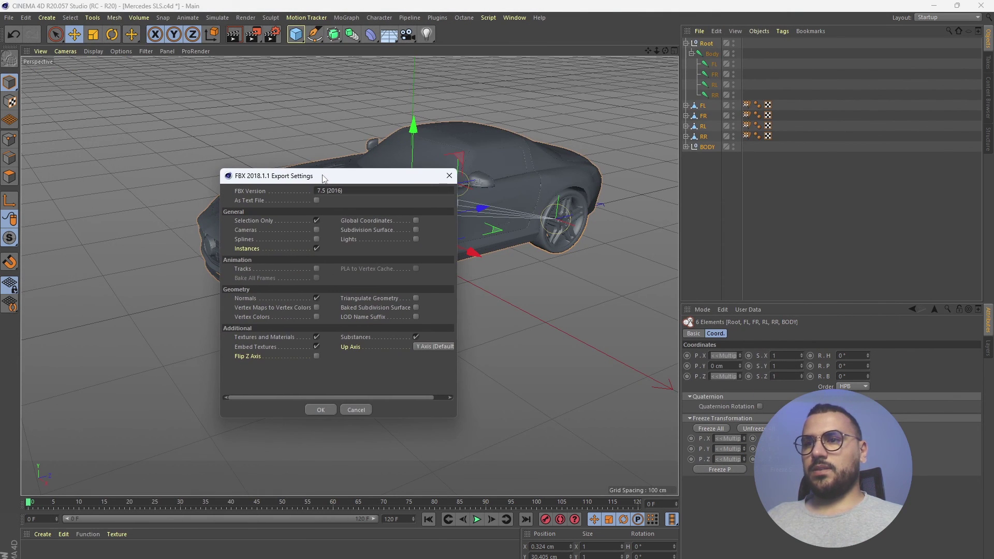
{"action": "left_click", "coordinate": [320, 413]}
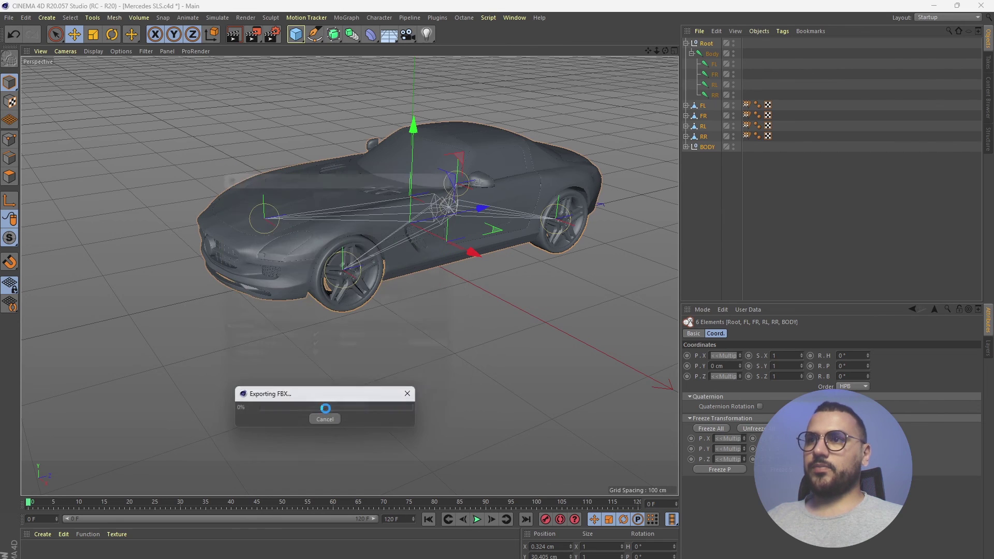